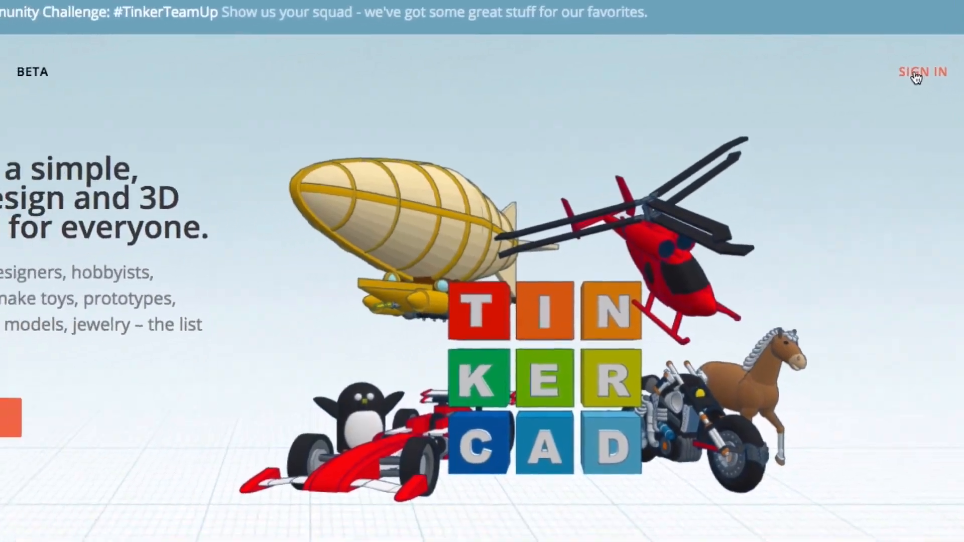
Step: Sign in with a Google account through the social providers and create a new design, not a legacy one
left_click(793, 89)
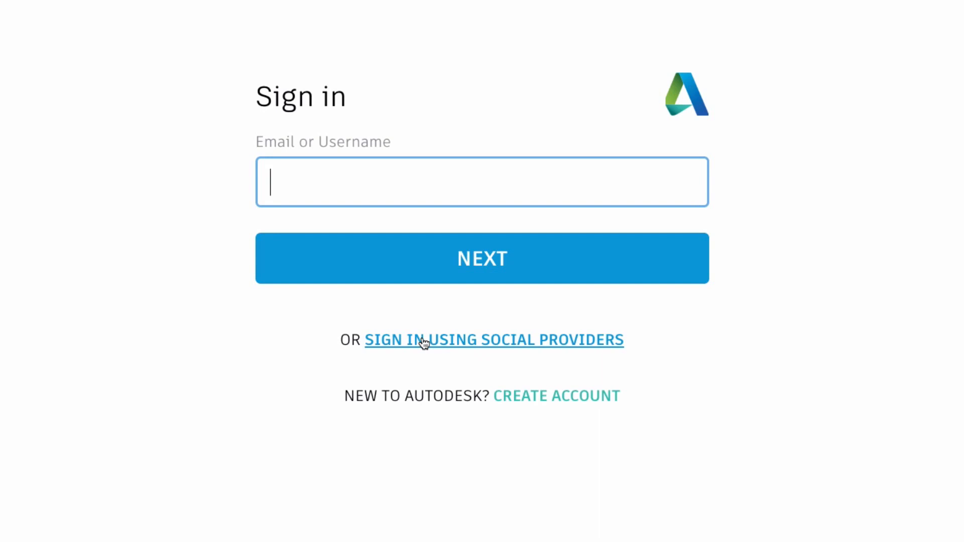
left_click(423, 341)
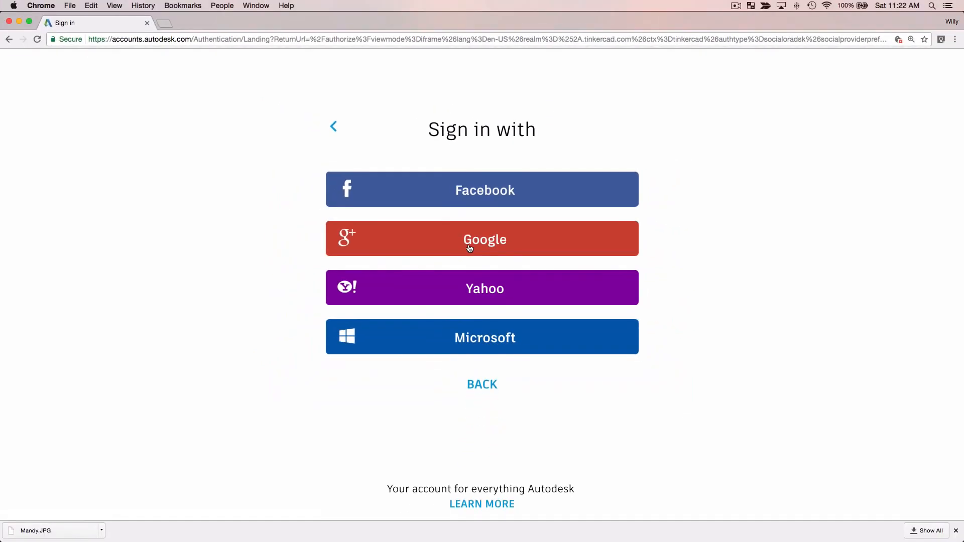
left_click(470, 248)
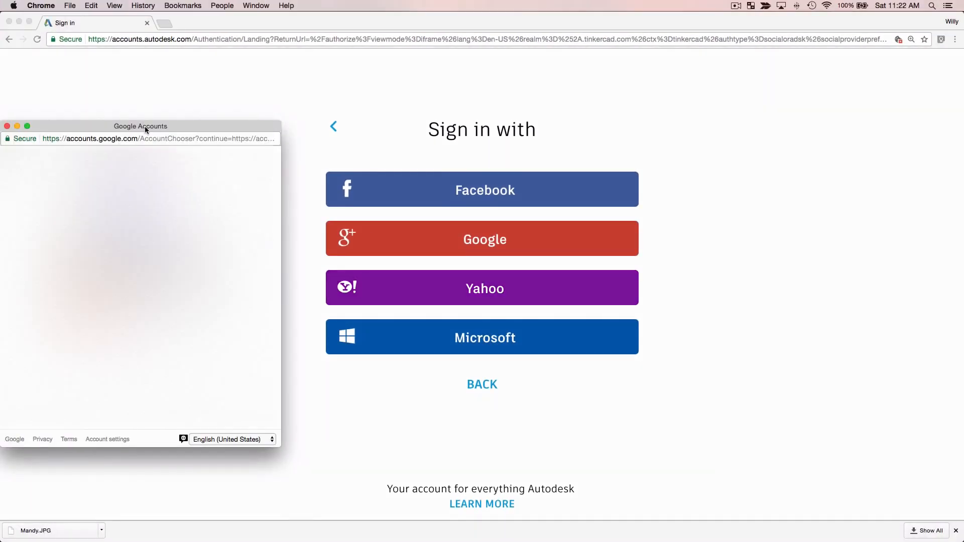
left_click_drag(144, 126, 503, 108)
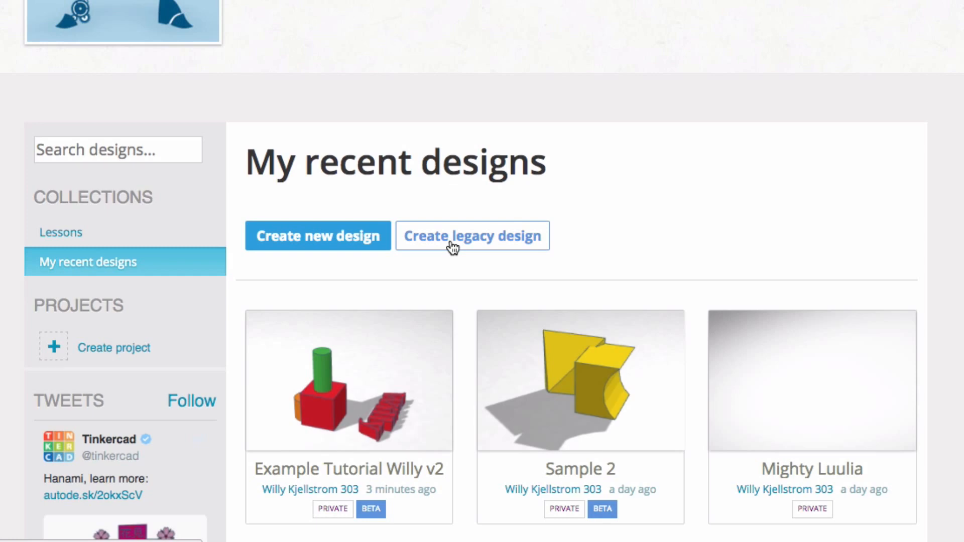
left_click(312, 235)
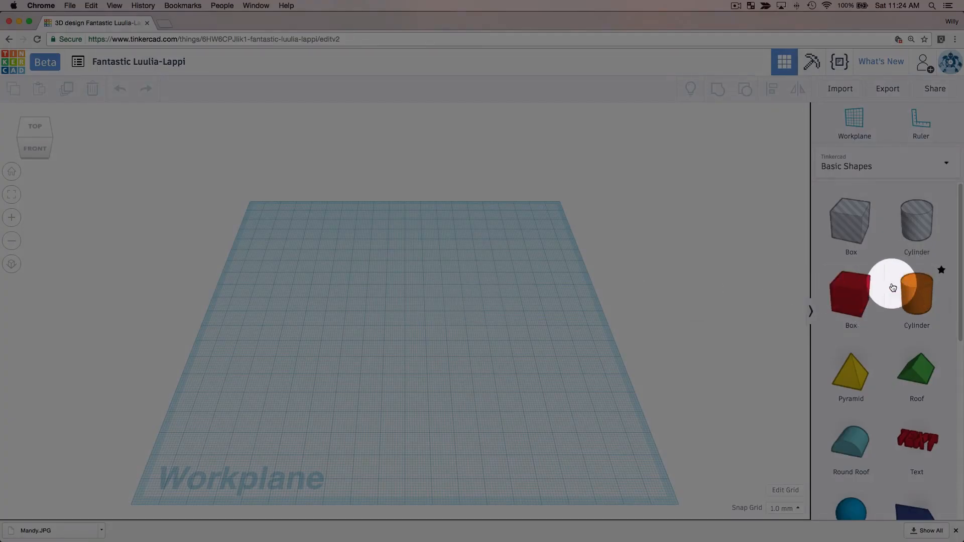
Step: Examine the Basic Shapes, Connectors and Text shape collections, then return to Basic Shapes
scroll(884, 301, "down", 3)
scroll(888, 289, "down", 5)
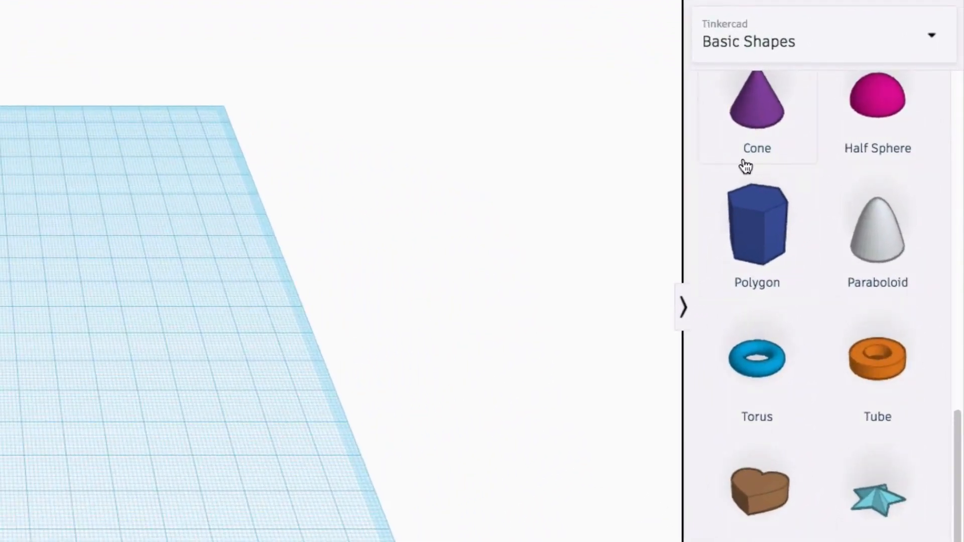
scroll(812, 295, "up", 7)
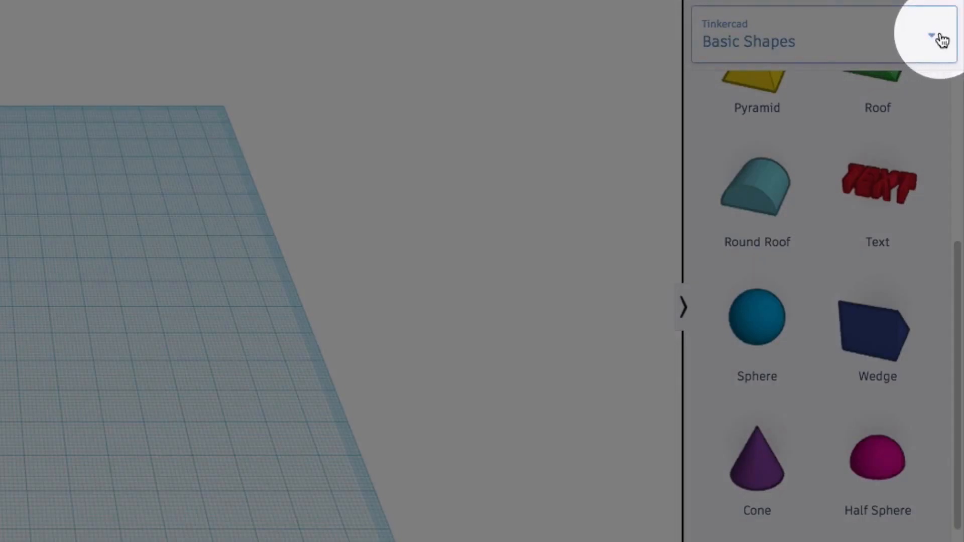
left_click(942, 40)
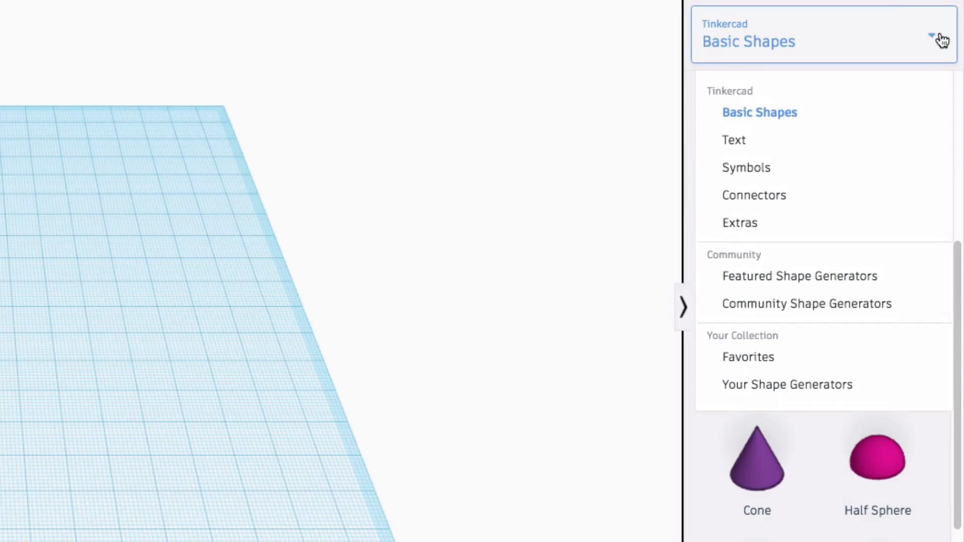
left_click(794, 196)
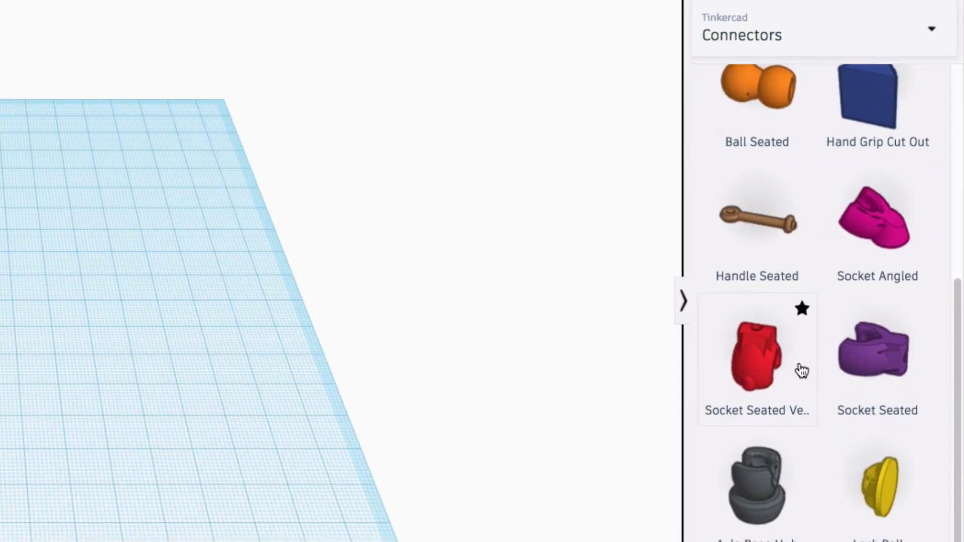
scroll(811, 352, "up", 5)
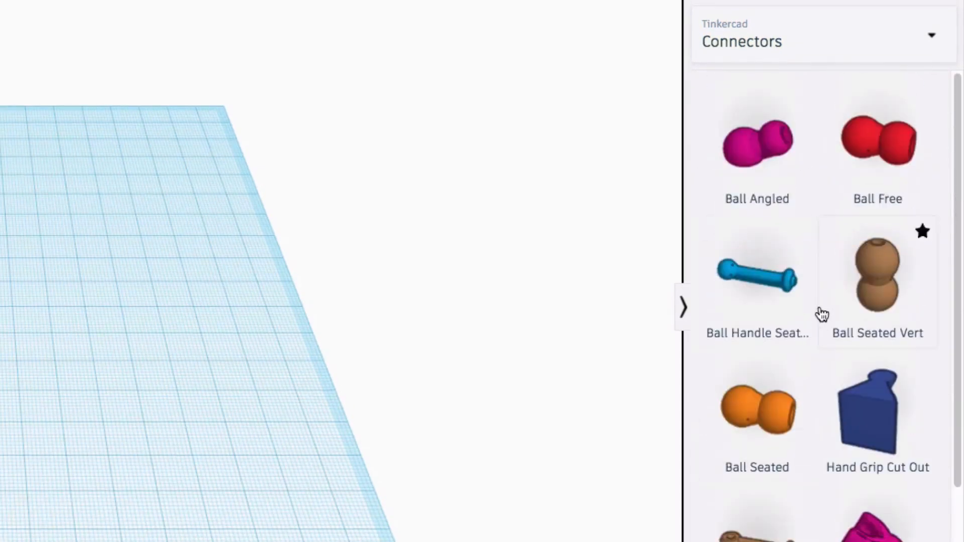
left_click(931, 40)
left_click(829, 151)
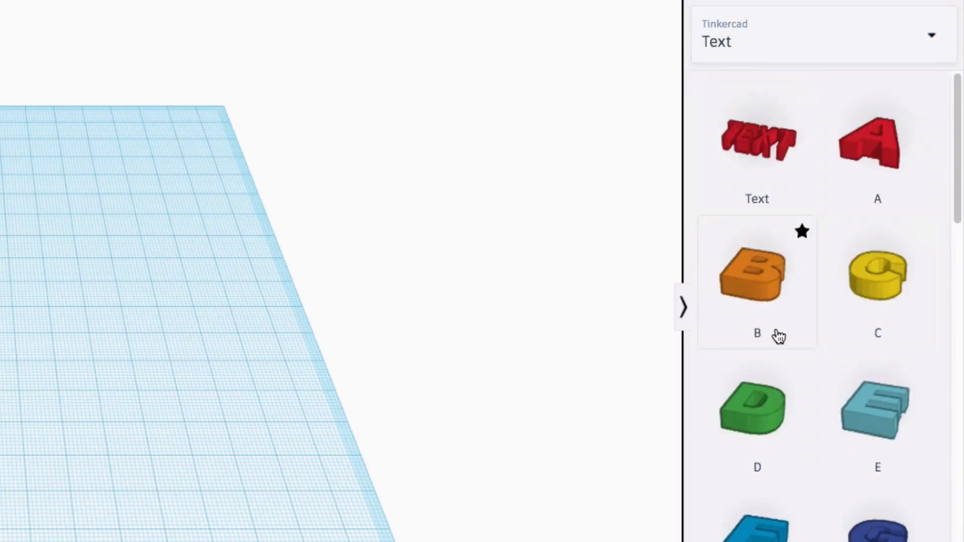
left_click(857, 40)
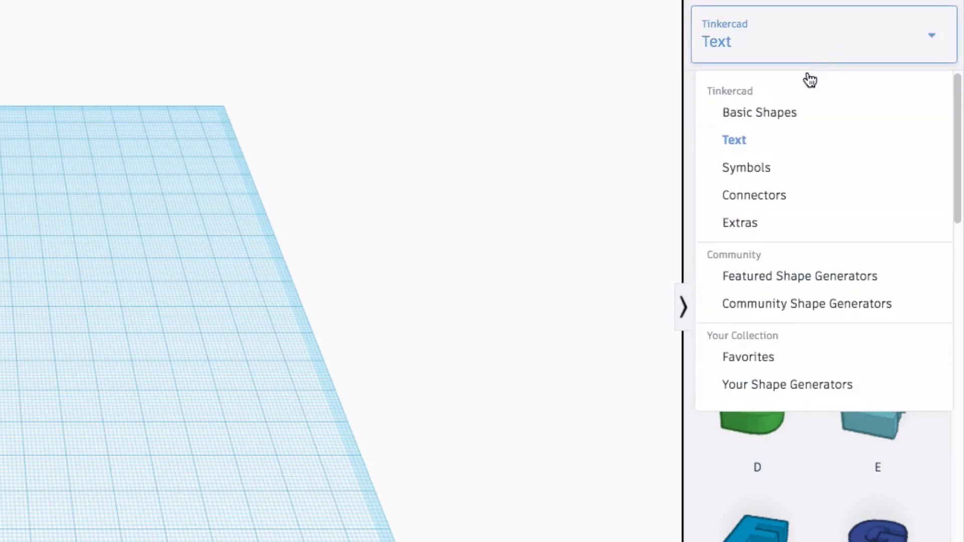
left_click(781, 114)
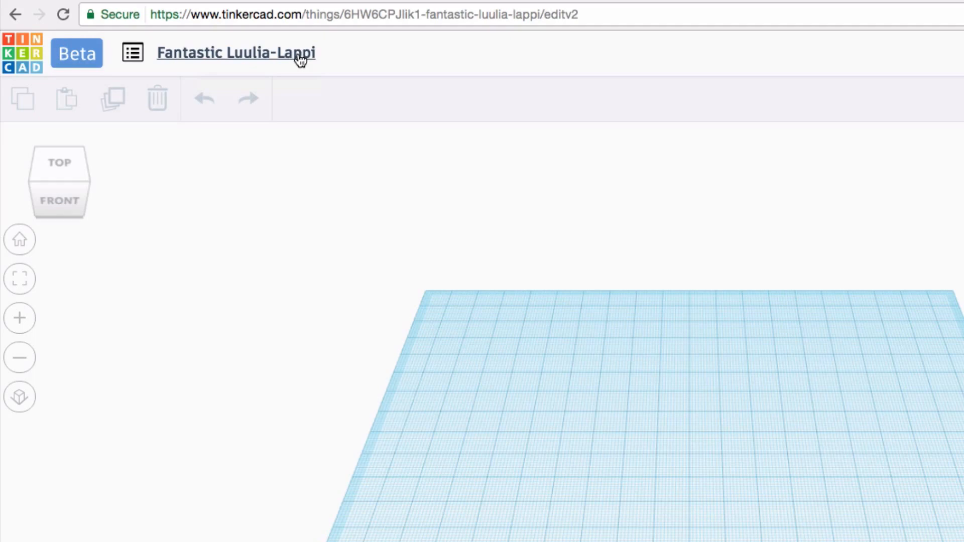
Step: Rename the design to "Sample Work" followed by the author's first name and "v1"
left_click(300, 60)
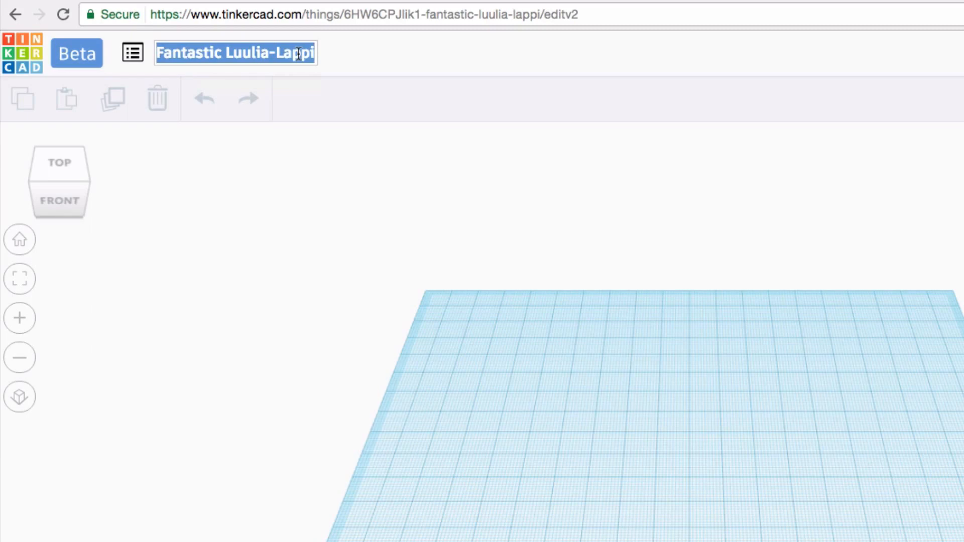
key("BackSpace")
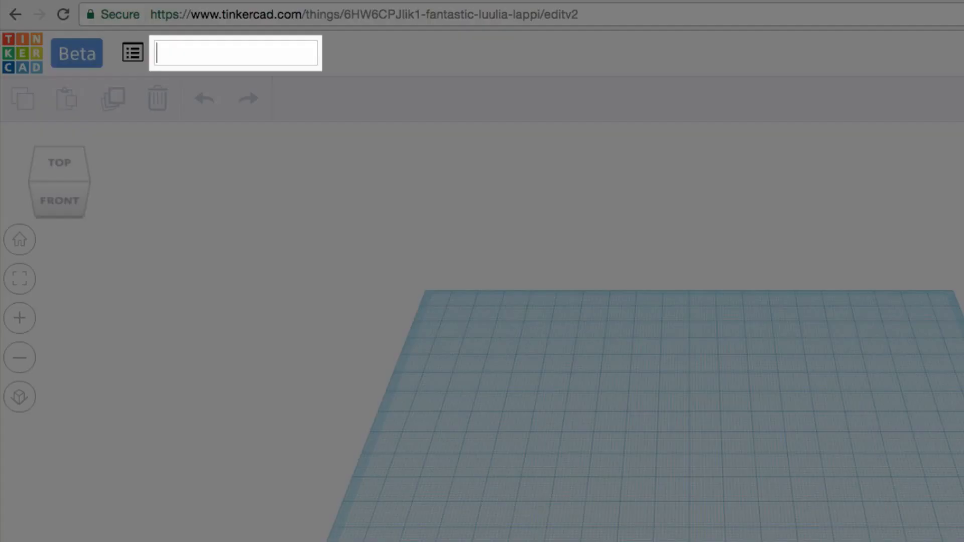
type("Sampl")
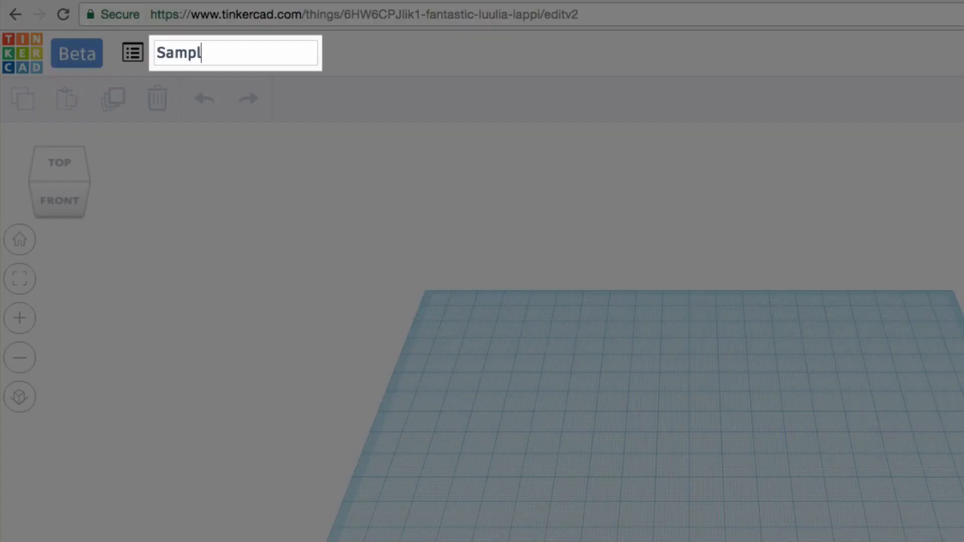
type("e Work Will")
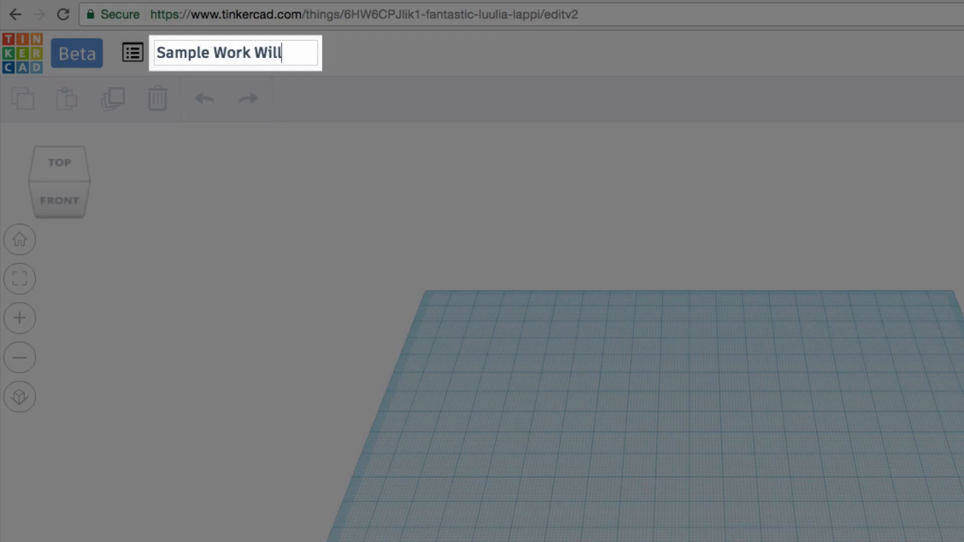
type("y v1")
key("Return")
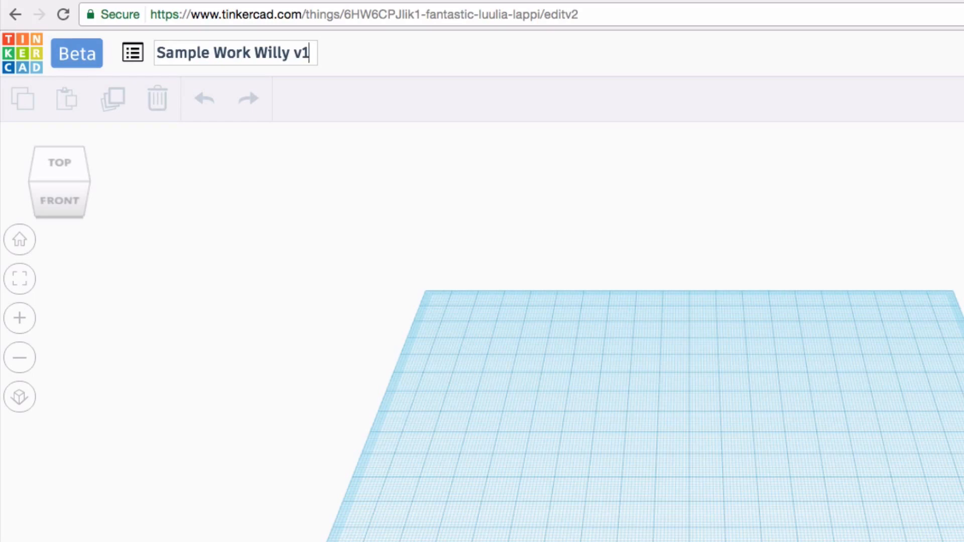
left_click(334, 195)
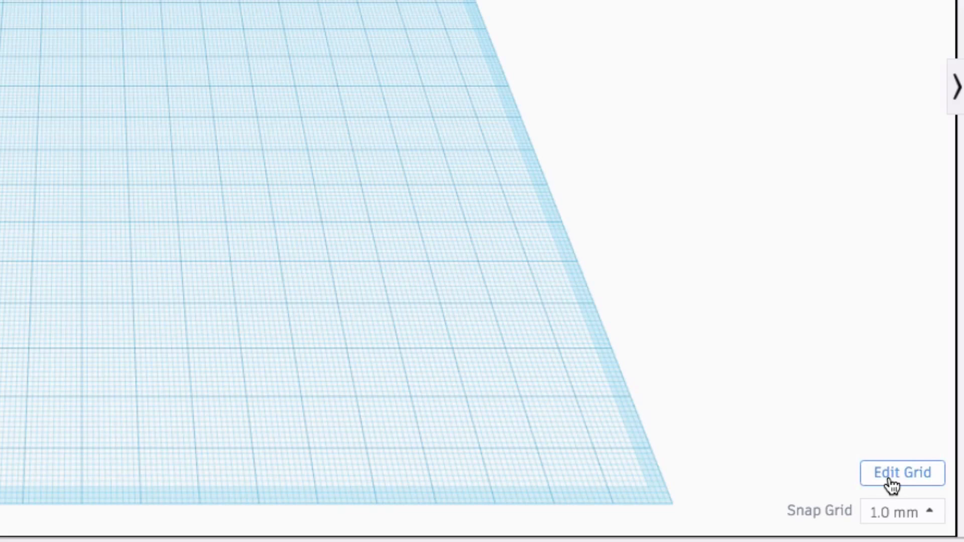
Step: Change the workplane grid units to inches, keeping the Default preset, and update the grid
left_click(890, 481)
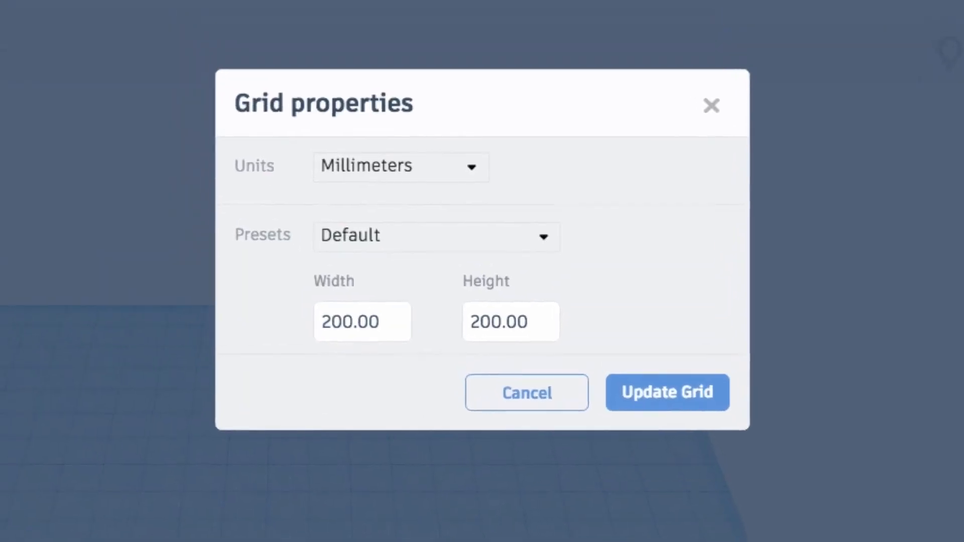
left_click(460, 179)
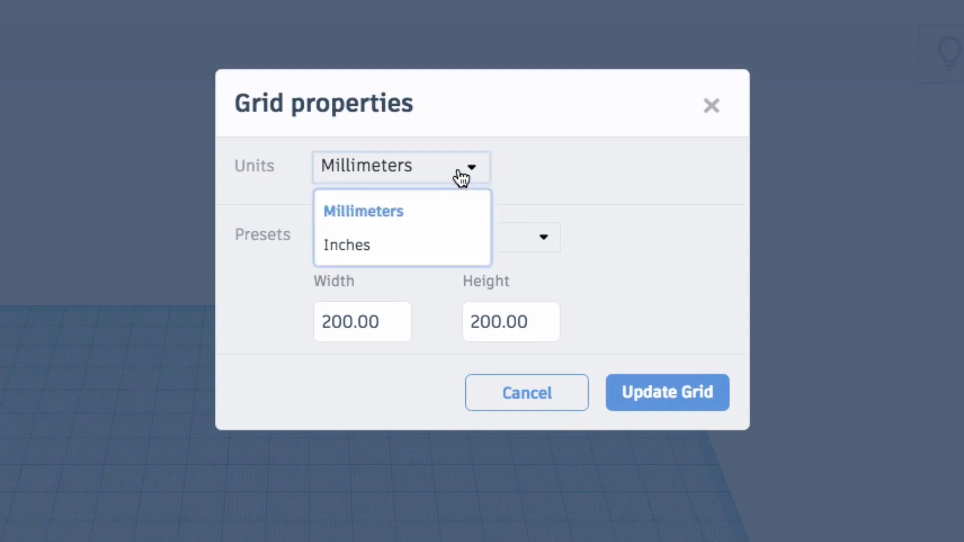
left_click(395, 251)
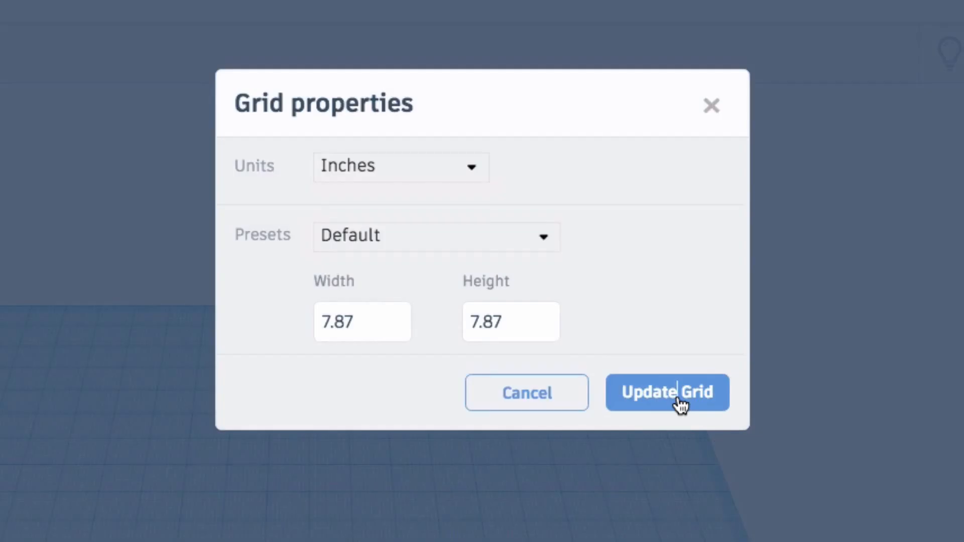
left_click(679, 400)
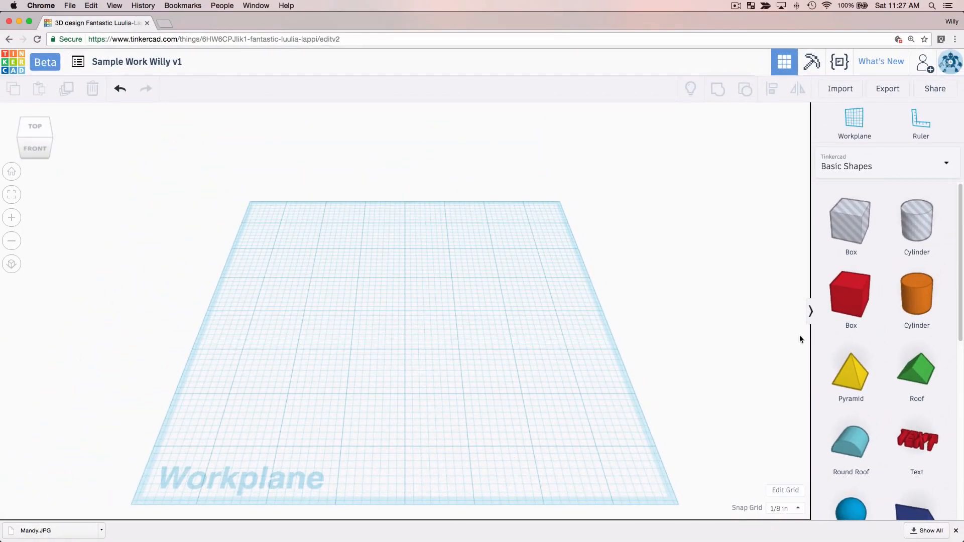
Step: Place a solid red box on the workplane near its front right area
left_click(842, 290)
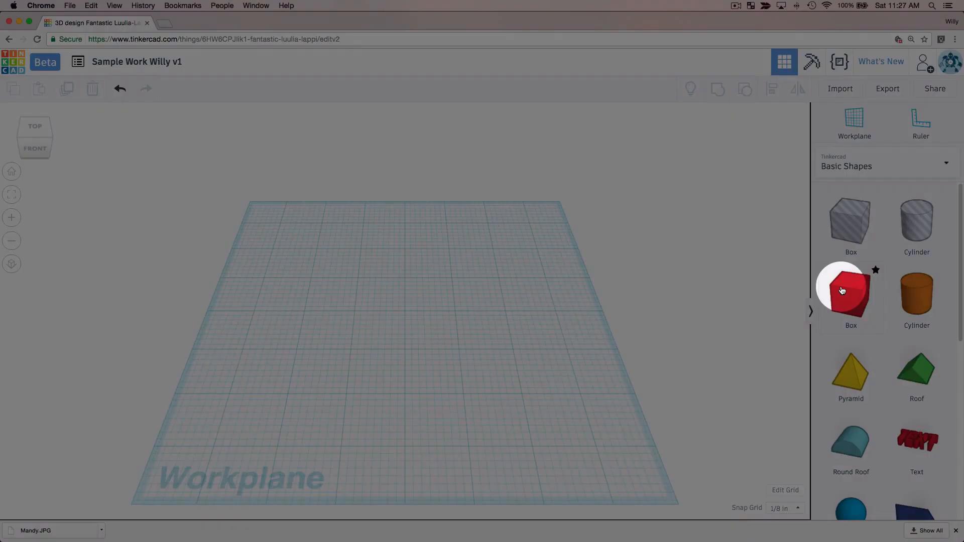
left_click_drag(842, 290, 499, 419)
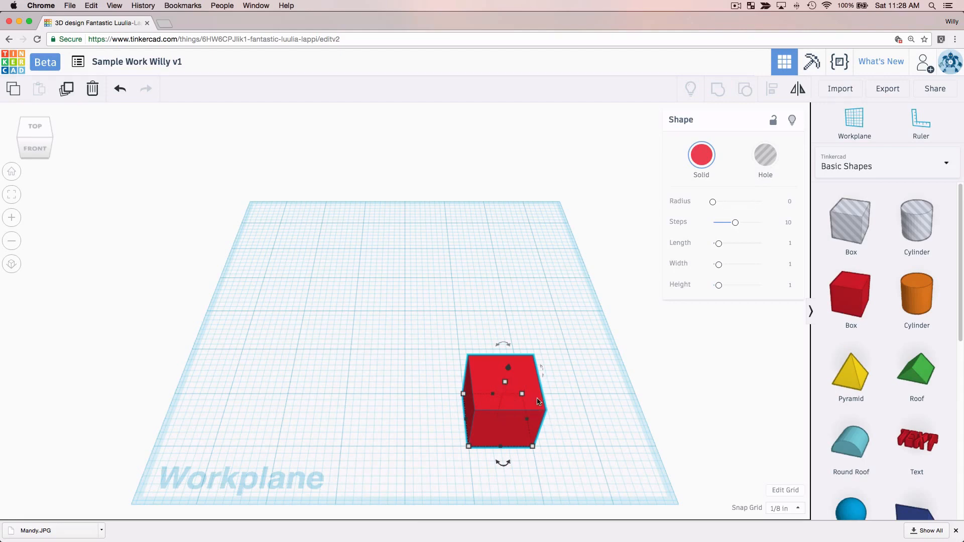
left_click_drag(521, 395, 521, 395)
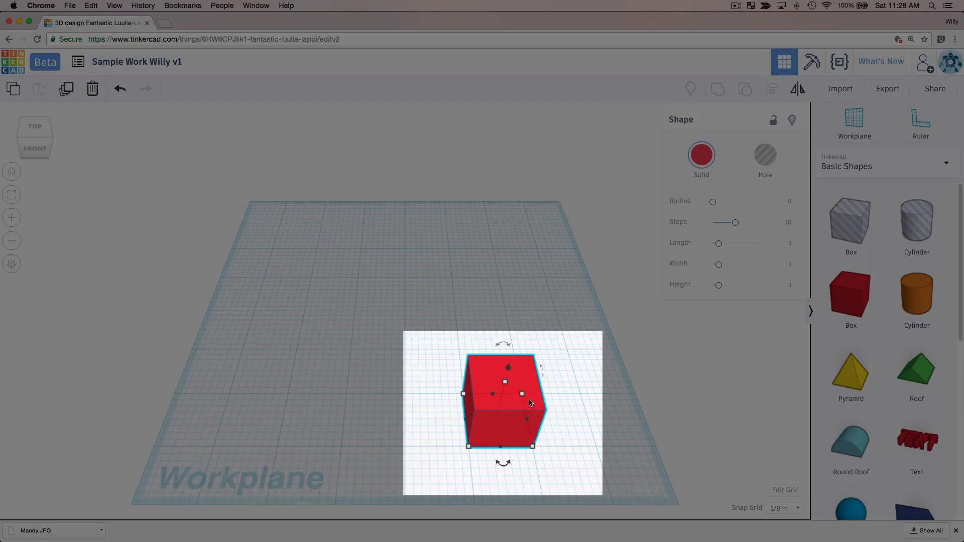
Step: Resize the red box to 1/2 in wide, 1/2 in deep and 1/2 in high, and deselect it
mouse_move(468, 444)
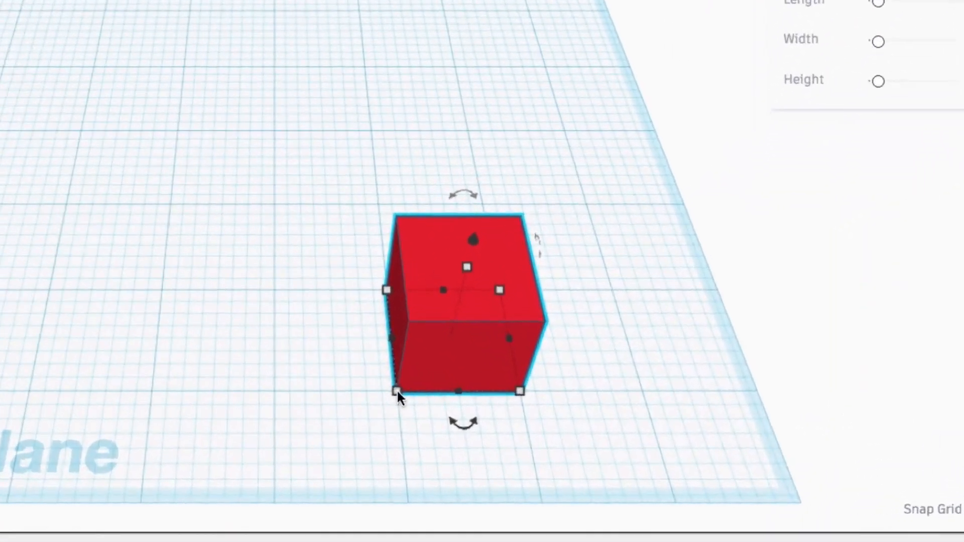
left_click(397, 391)
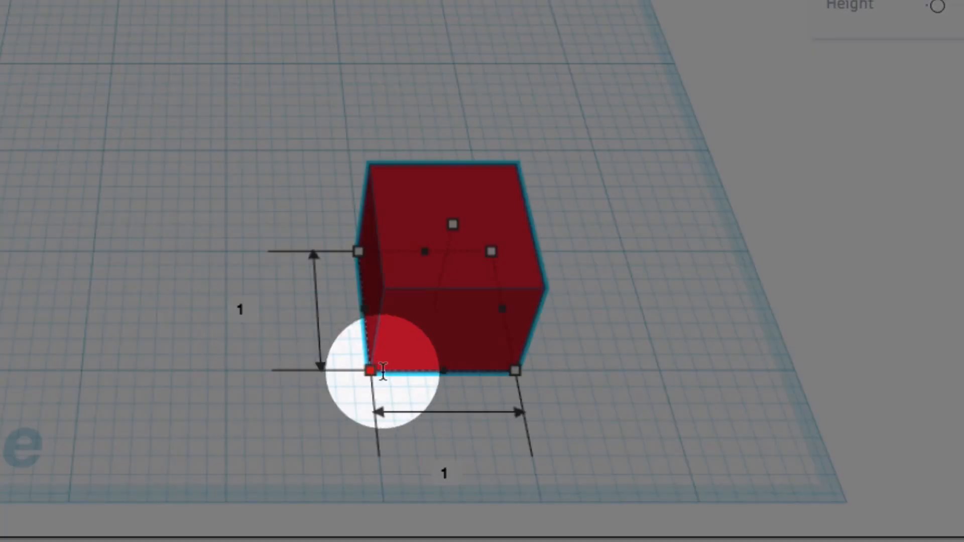
left_click_drag(383, 370, 440, 370)
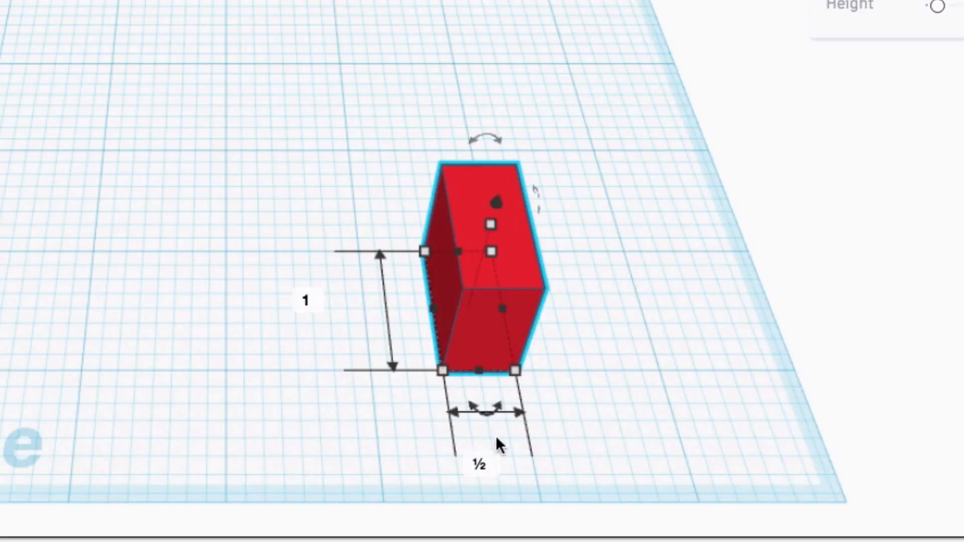
left_click(426, 257)
left_click_drag(427, 257, 428, 307)
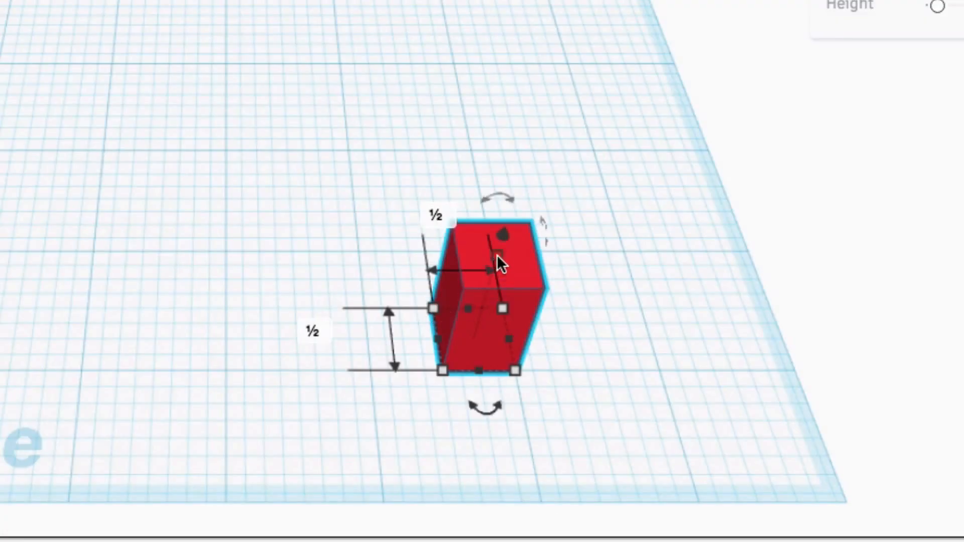
left_click_drag(496, 254, 485, 299)
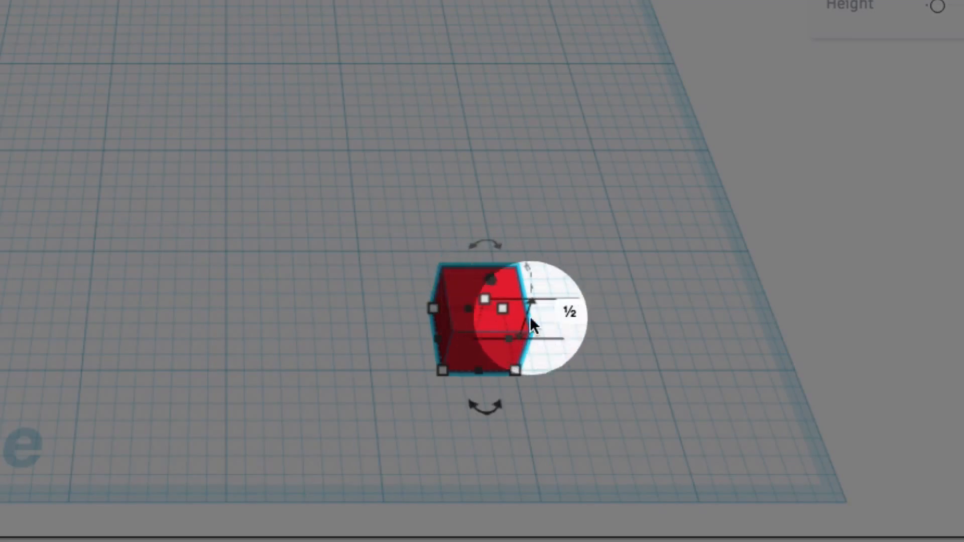
left_click(583, 384)
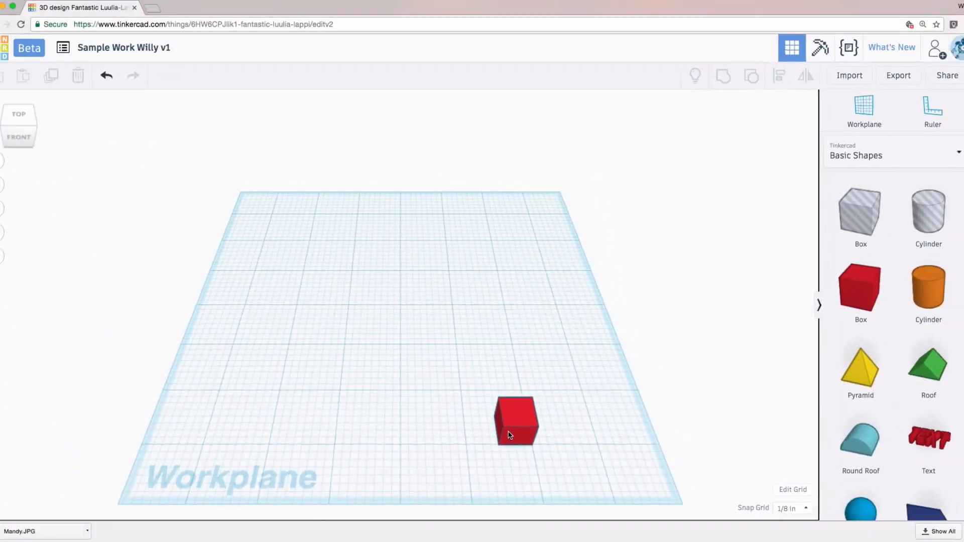
Step: Move the red box about 1 1/4 in left and 2 1/8 in back toward the workplane's centre
left_click(512, 437)
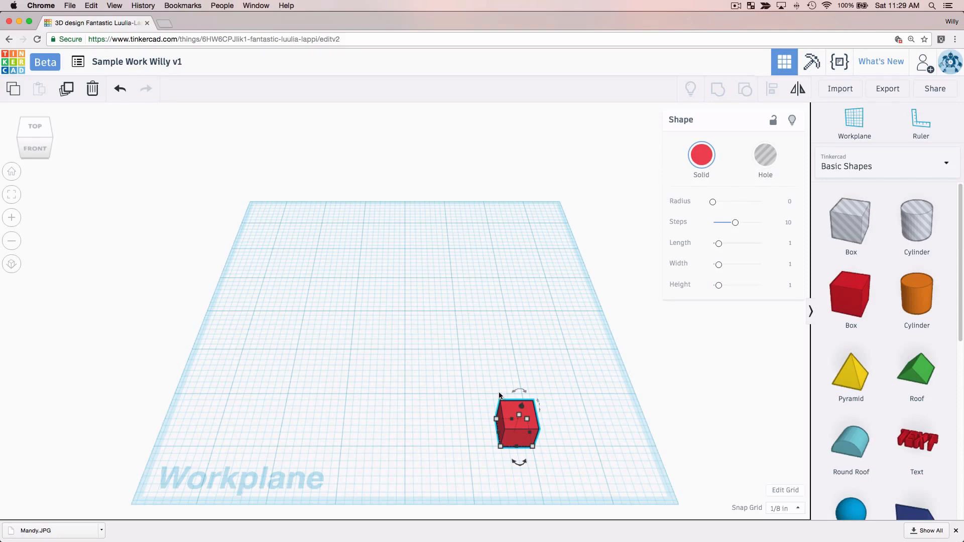
left_click_drag(499, 396, 425, 311)
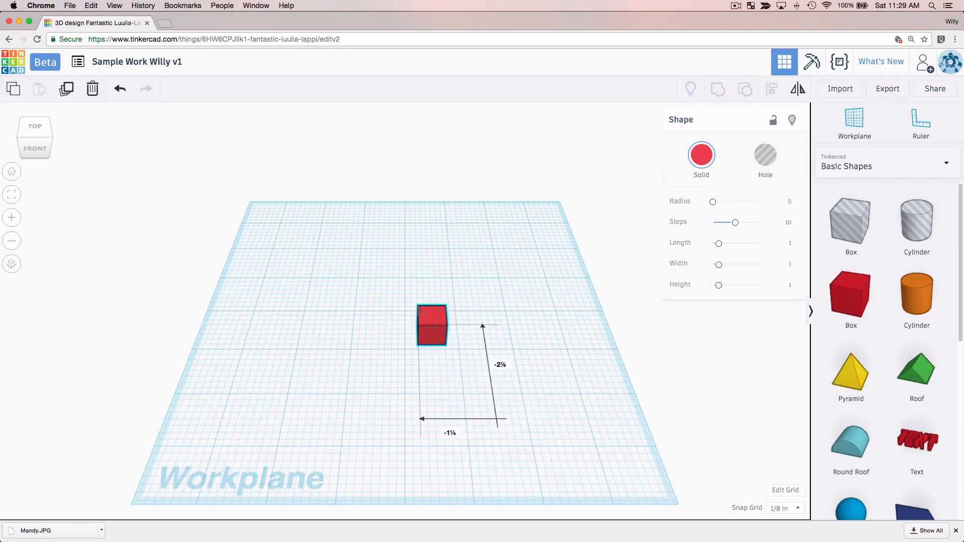
left_click(605, 407)
Step: Recolor the solid red box to the medium purple preset swatch and deselect it
left_click(432, 330)
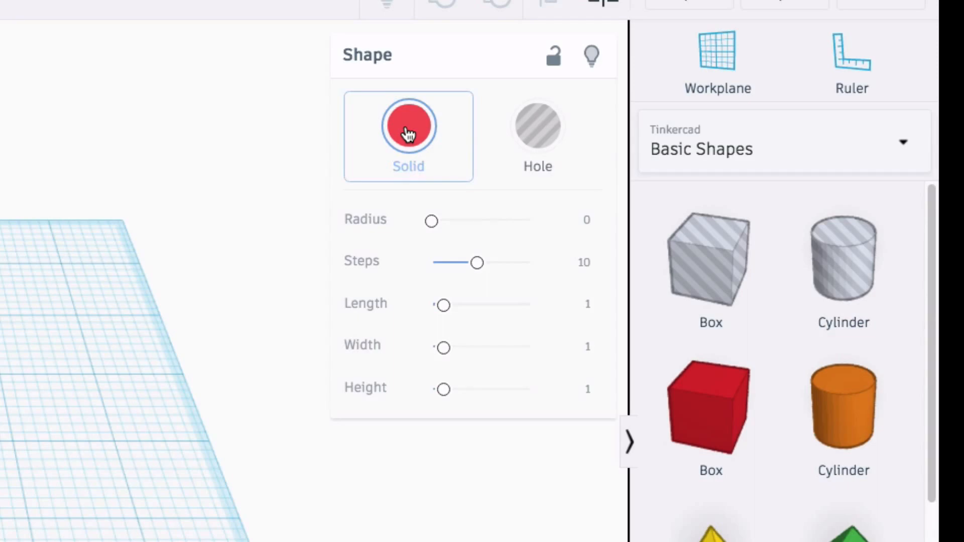
left_click(408, 133)
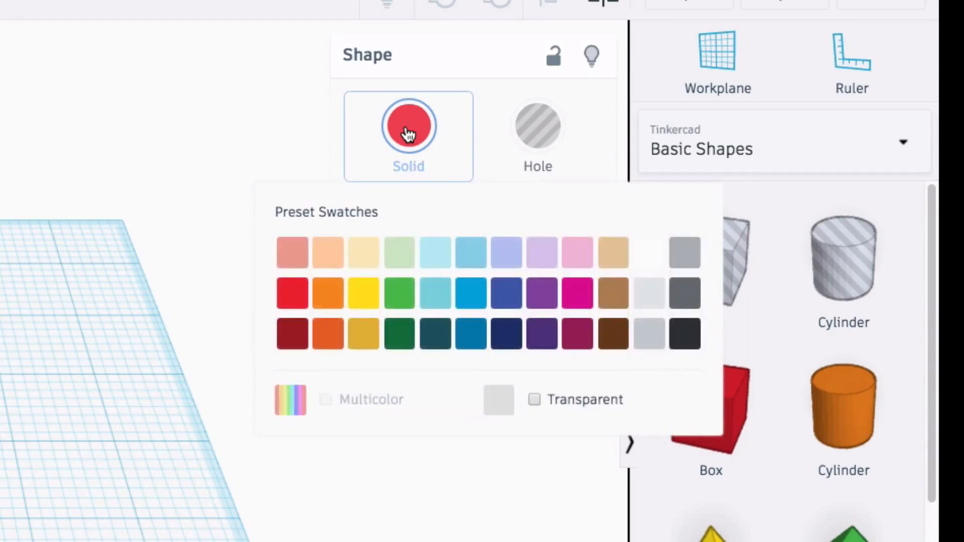
left_click(537, 300)
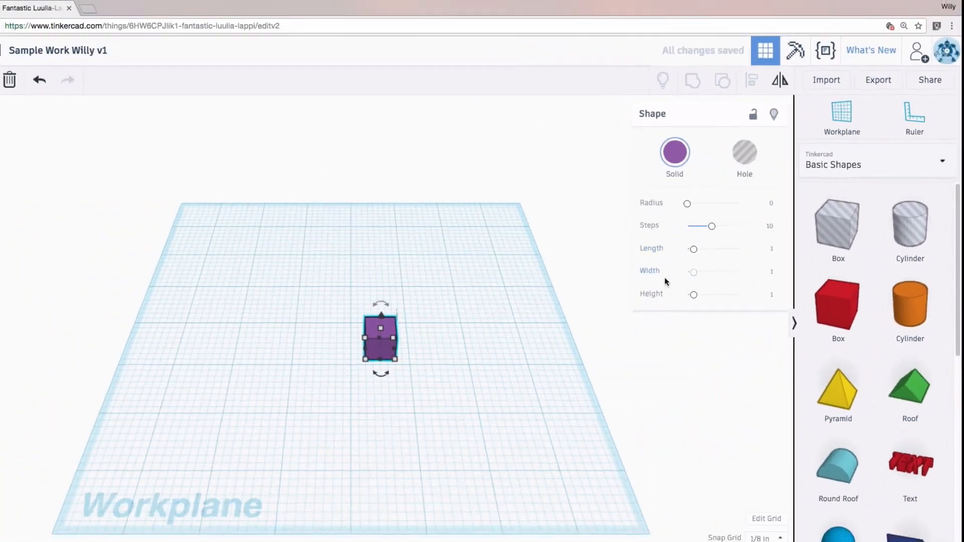
left_click(551, 313)
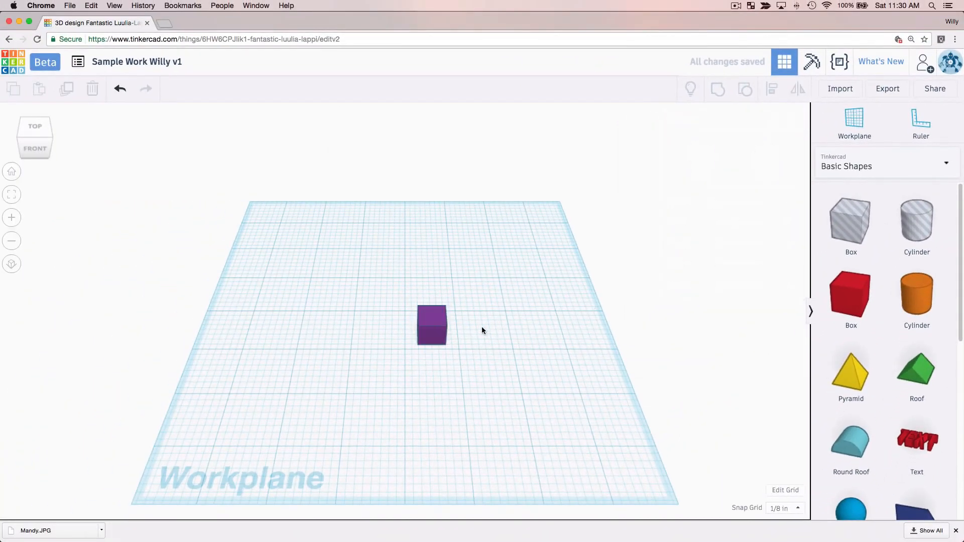
Step: Raise the purple box straight up to 1 1/8 in above the workplane
left_click(436, 323)
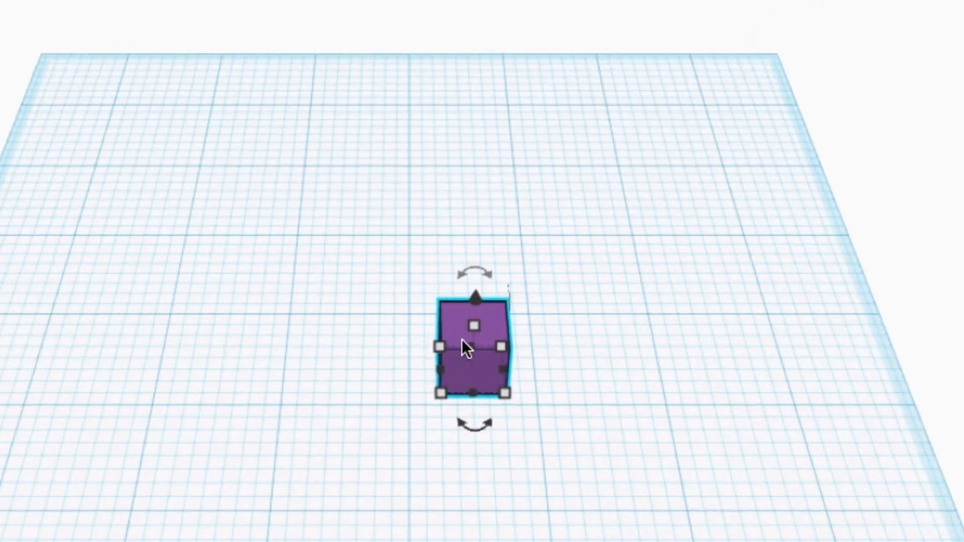
mouse_move(469, 347)
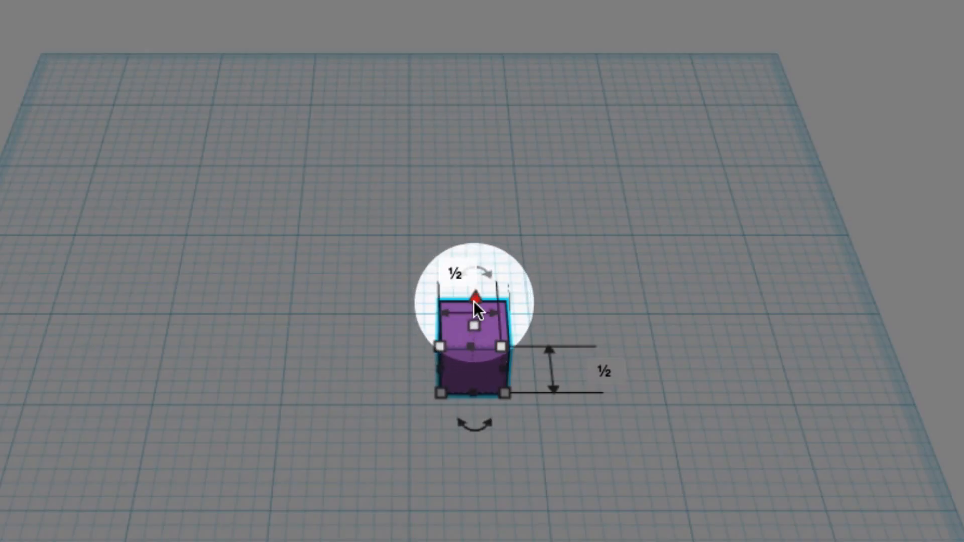
left_click_drag(474, 300, 478, 179)
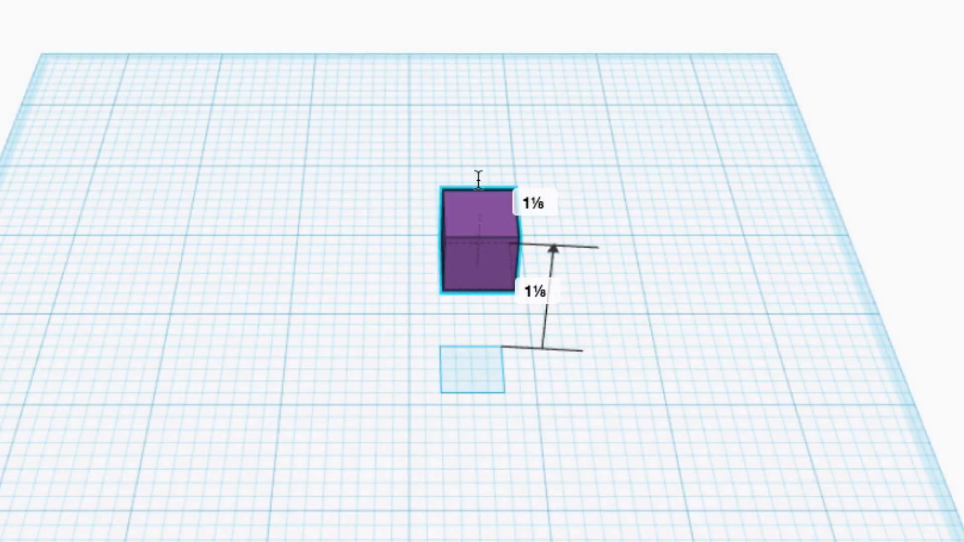
left_click(480, 192)
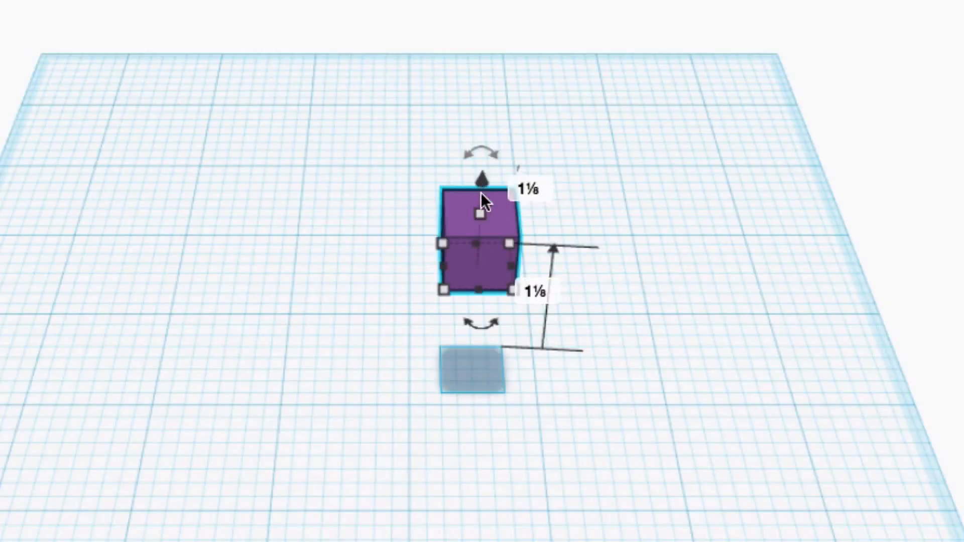
Step: Rotate the raised box 45° about its vertical axis and return it to its original orientation
mouse_move(487, 327)
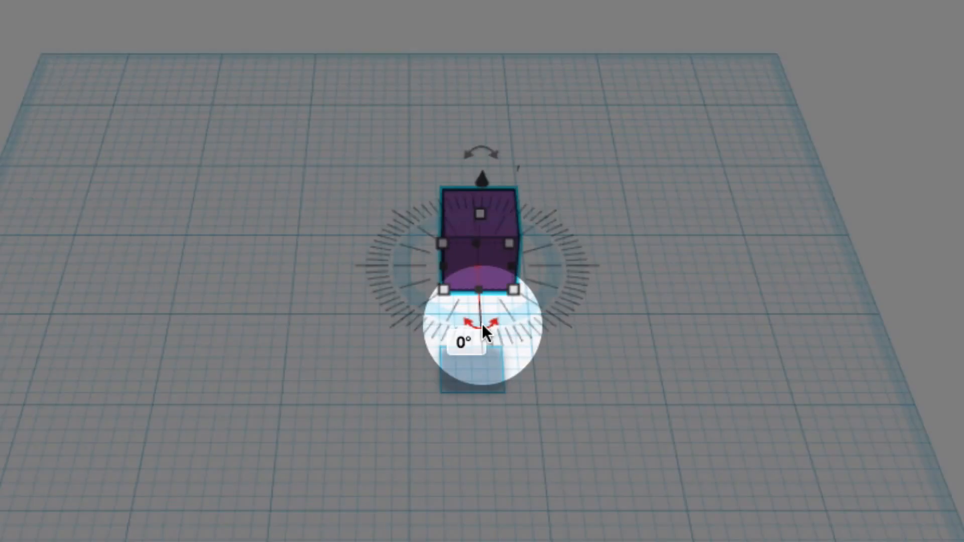
left_click_drag(483, 327, 412, 308)
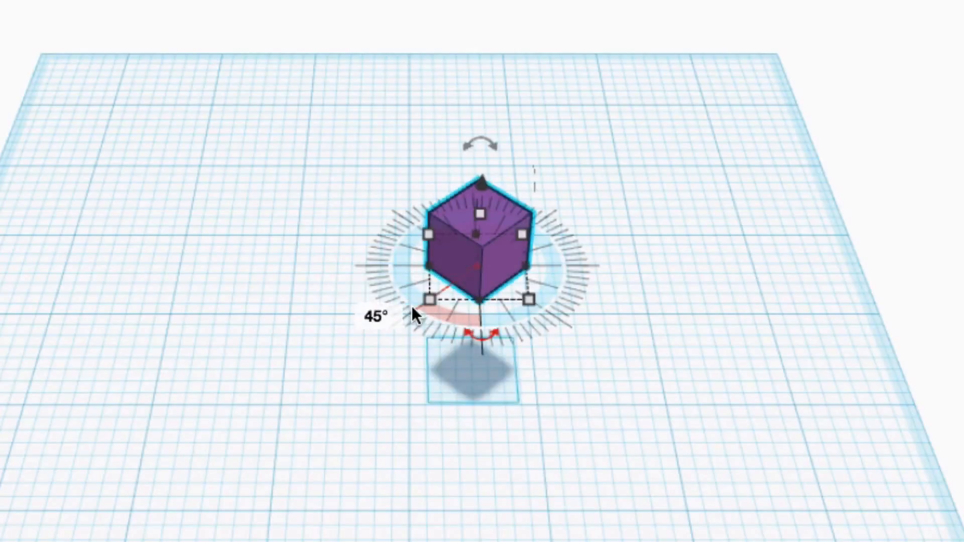
mouse_move(482, 144)
left_mouse_down()
mouse_move(534, 146)
mouse_move(580, 190)
mouse_move(510, 138)
mouse_move(486, 137)
left_mouse_up()
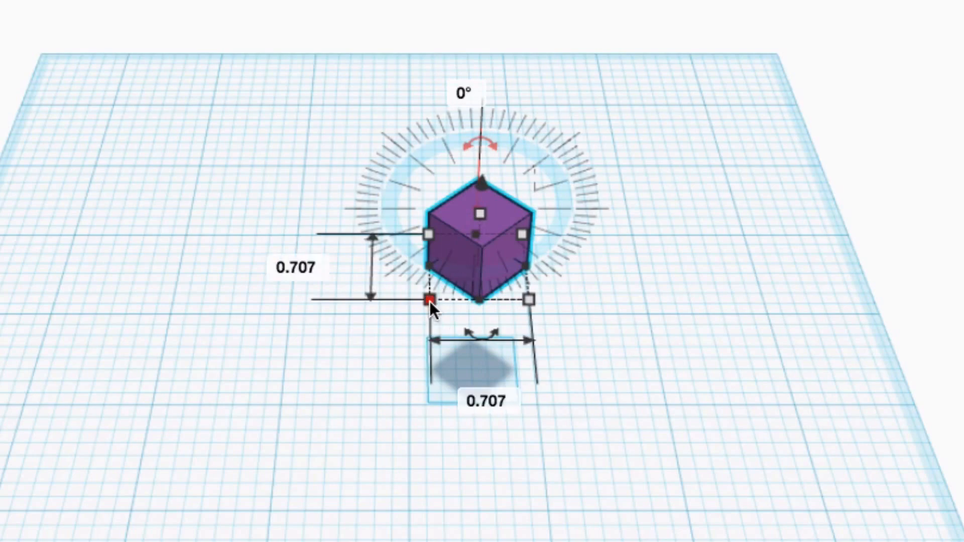
left_click_drag(486, 337, 527, 340)
left_click_drag(539, 329, 555, 316)
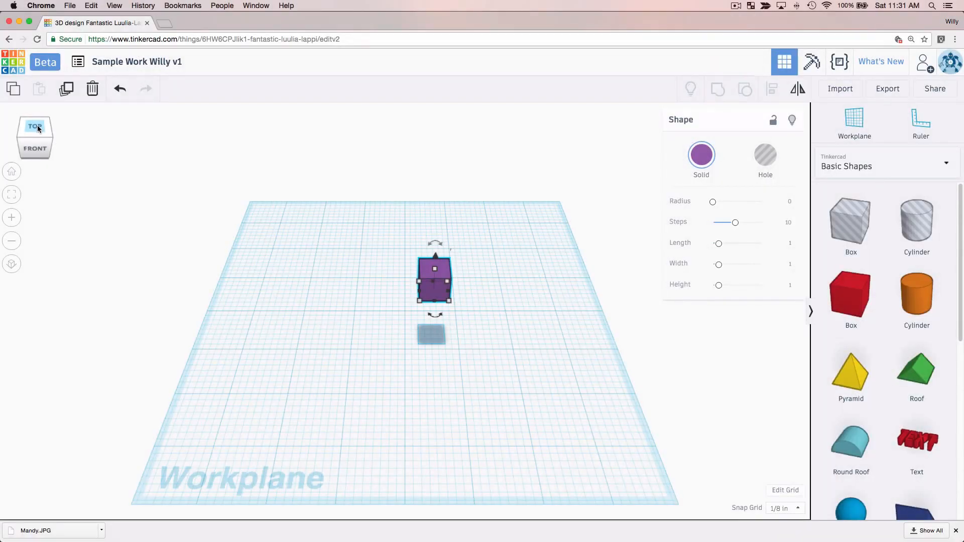
Step: Examine the floating box from the top, right, bottom, front and left sides, and return to the home view
left_click(37, 128)
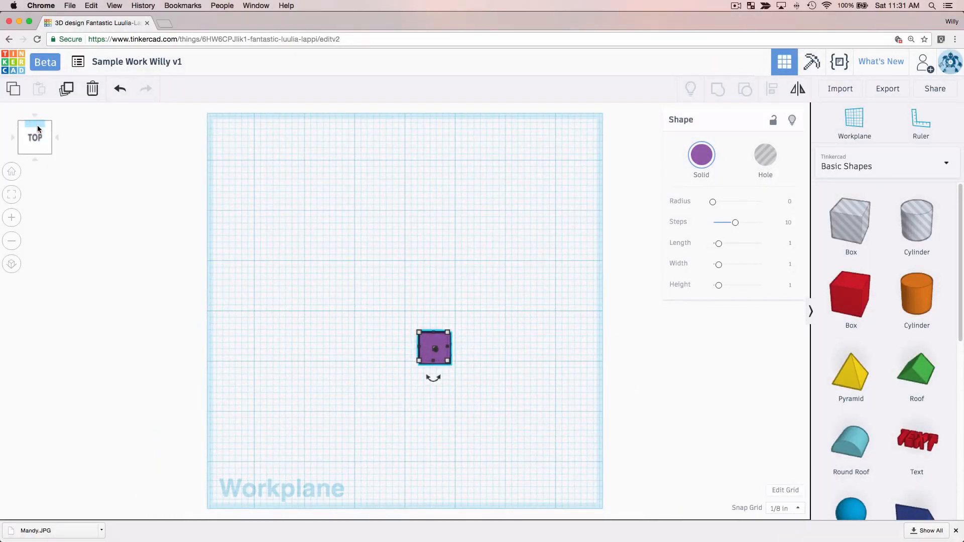
left_click(58, 138)
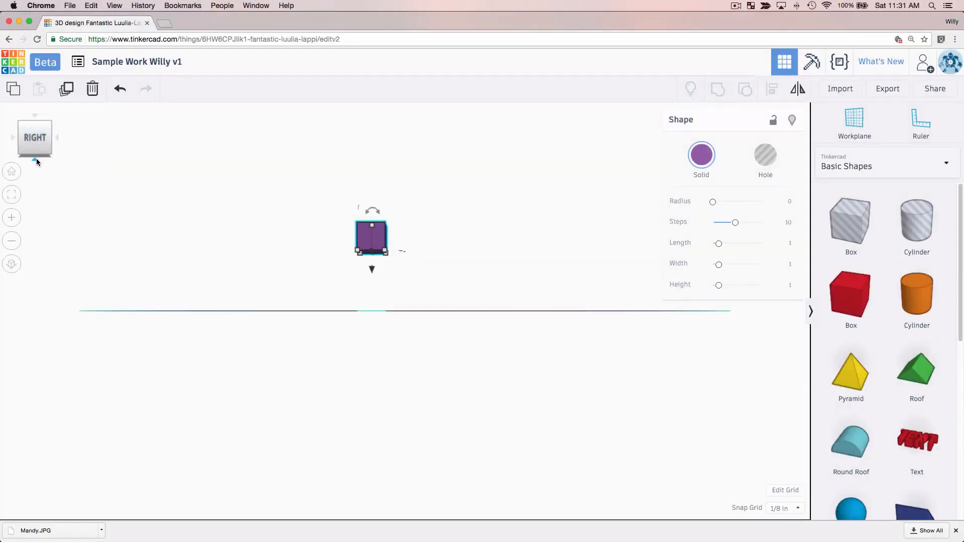
left_click(36, 159)
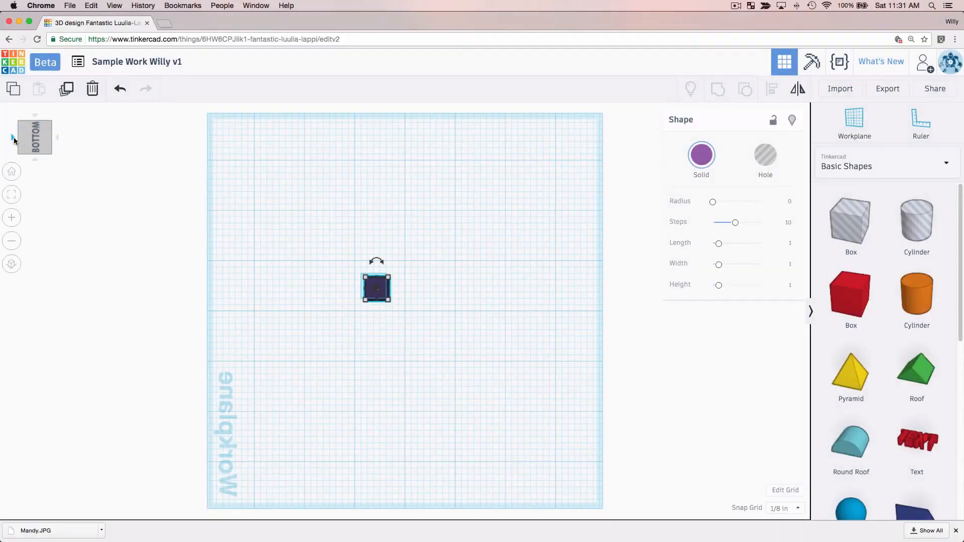
left_click(13, 137)
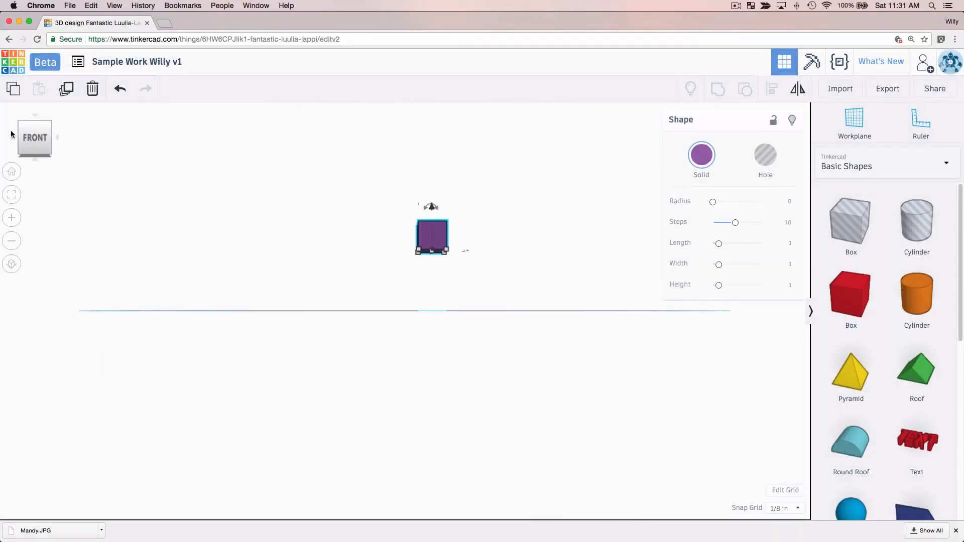
left_click(13, 137)
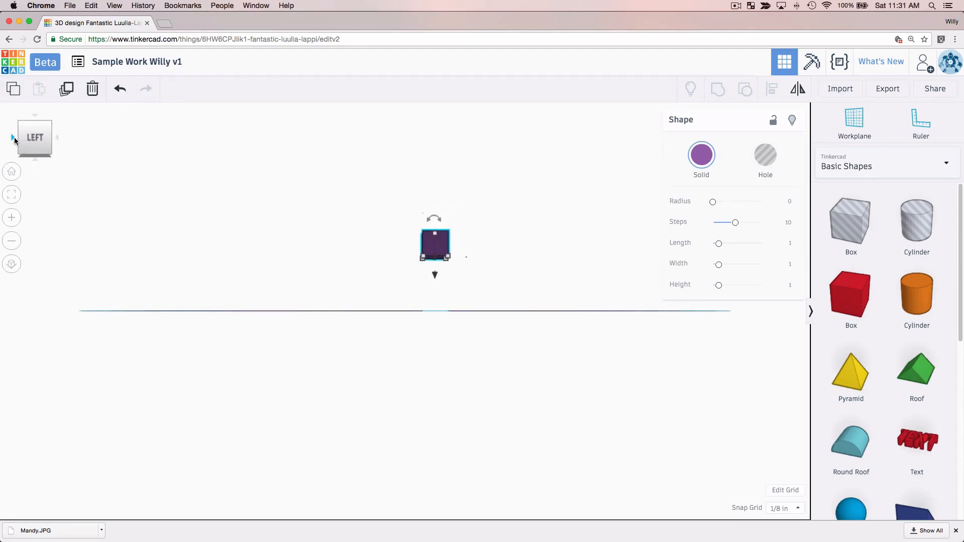
left_click(37, 119)
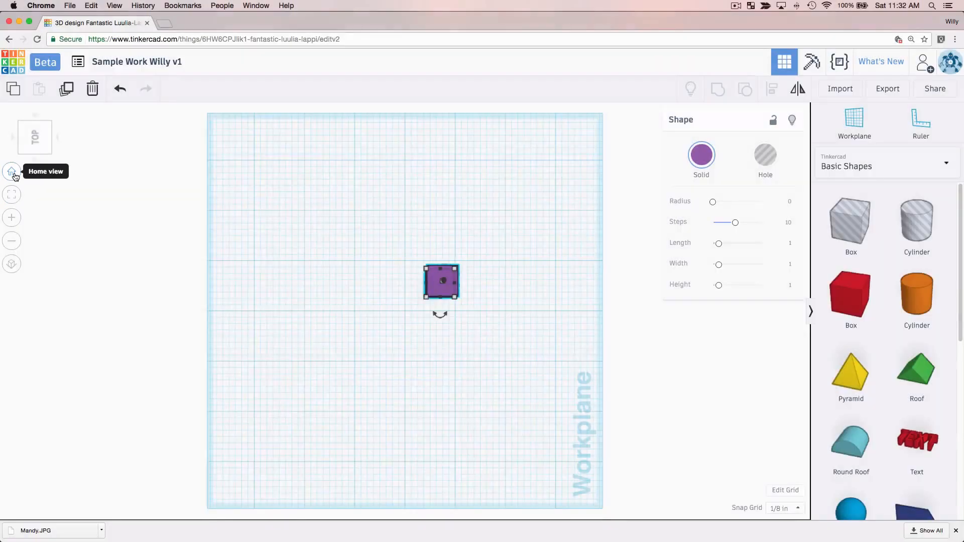
left_click(11, 172)
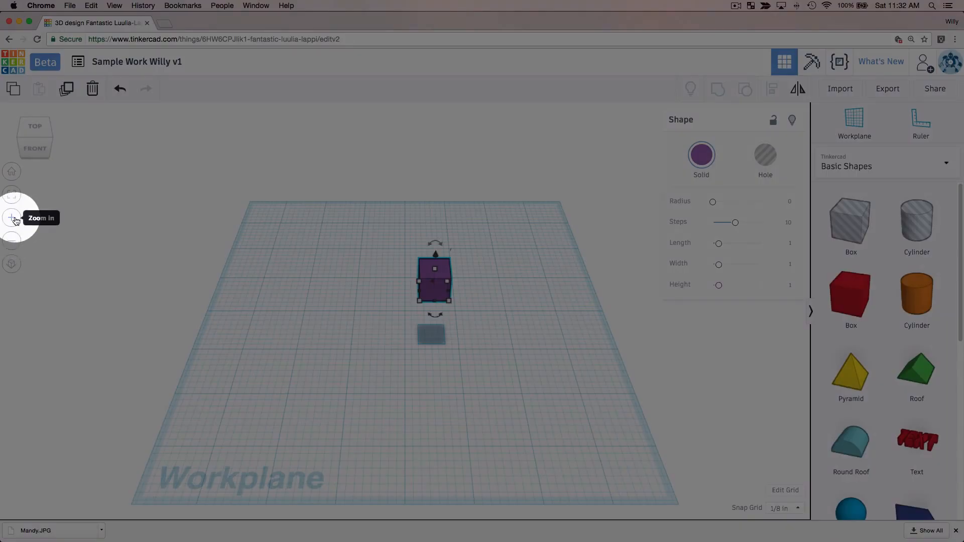
Step: Inspect the box at closer and wider zoom, fit it in the view, and restore the home view
left_click(15, 221)
left_click(15, 220)
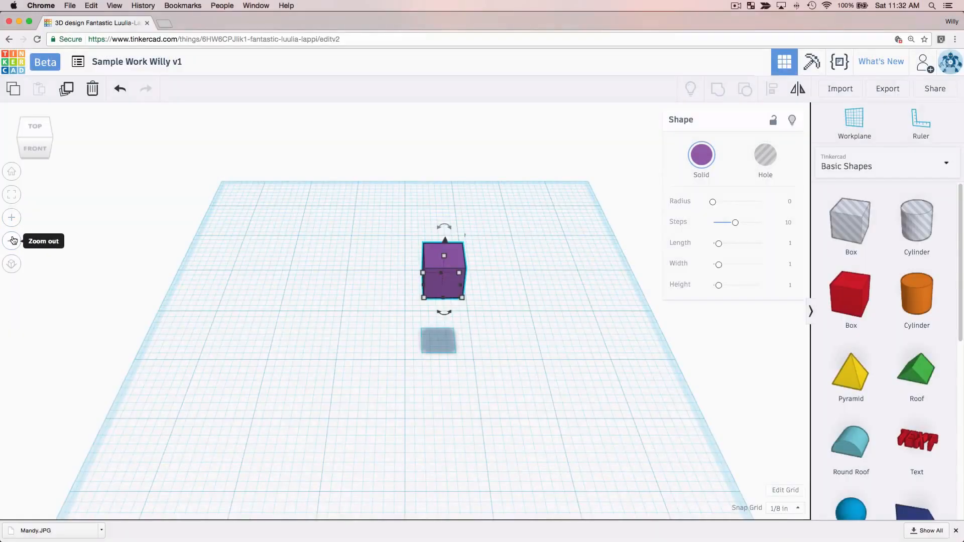
left_click(14, 241)
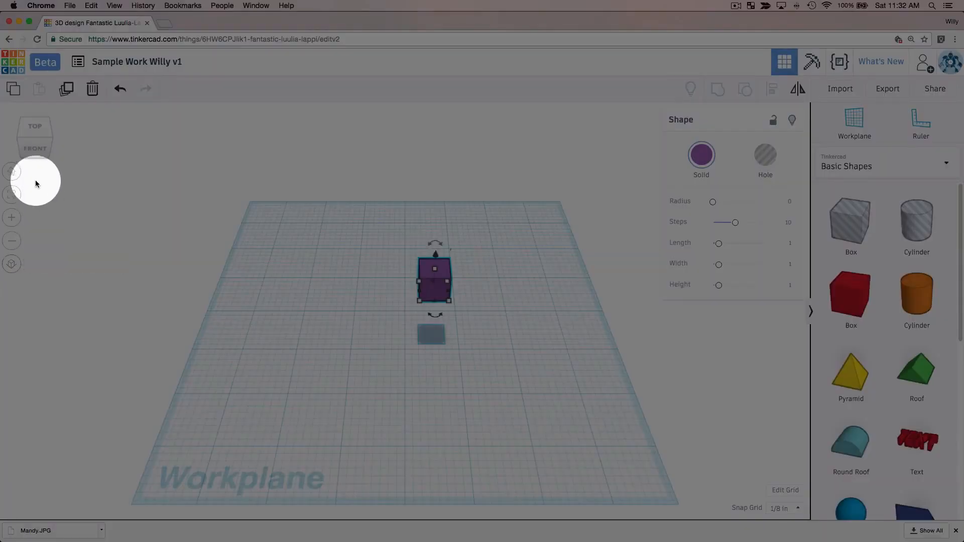
left_click(14, 195)
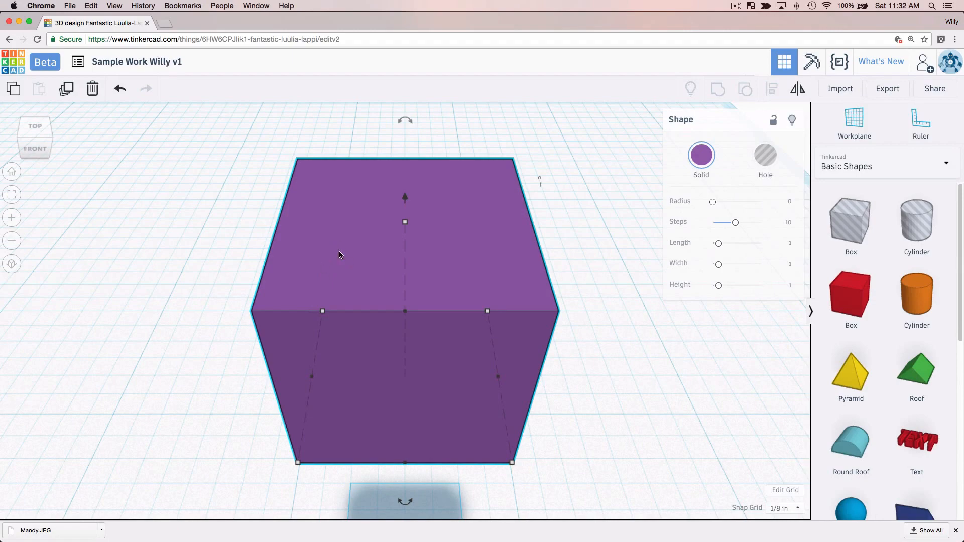
left_click(11, 172)
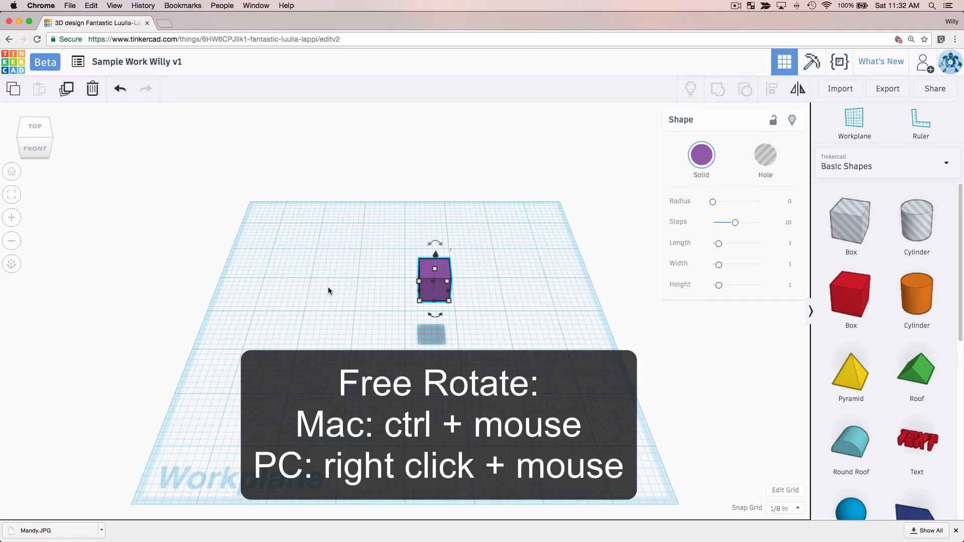
Step: Lower the purple box until its base sits 3/8 in below the workplane
left_click_drag(326, 288, 301, 289, "ctrl")
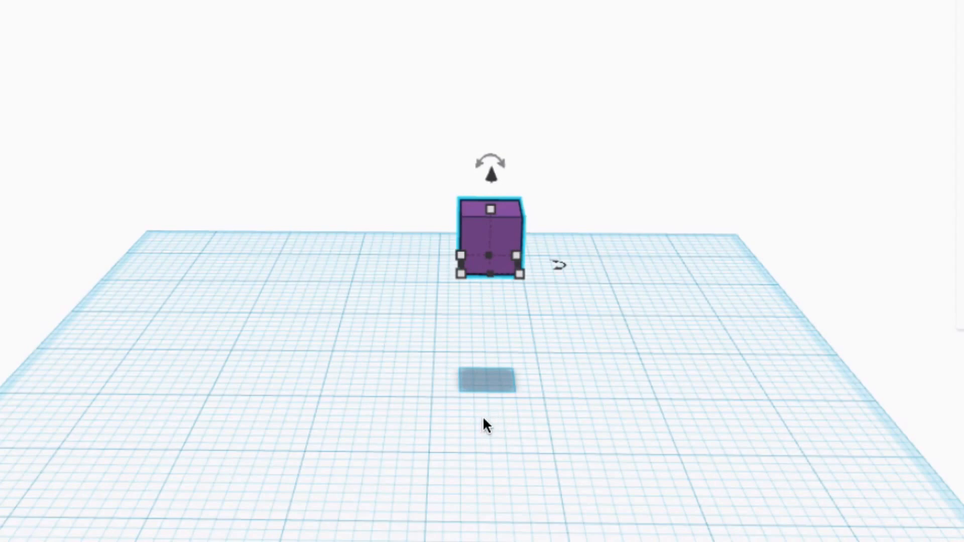
left_click(410, 381)
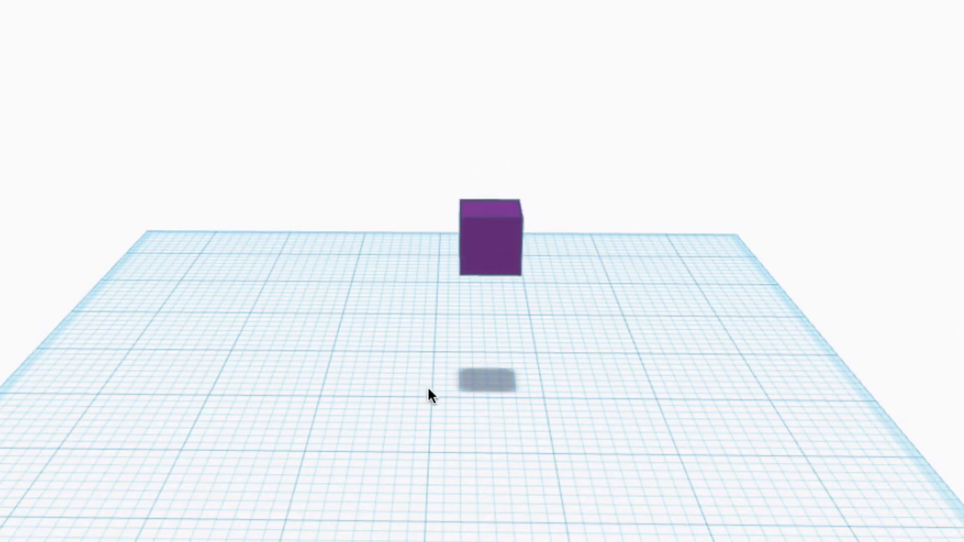
right_click_drag(433, 430, 446, 406)
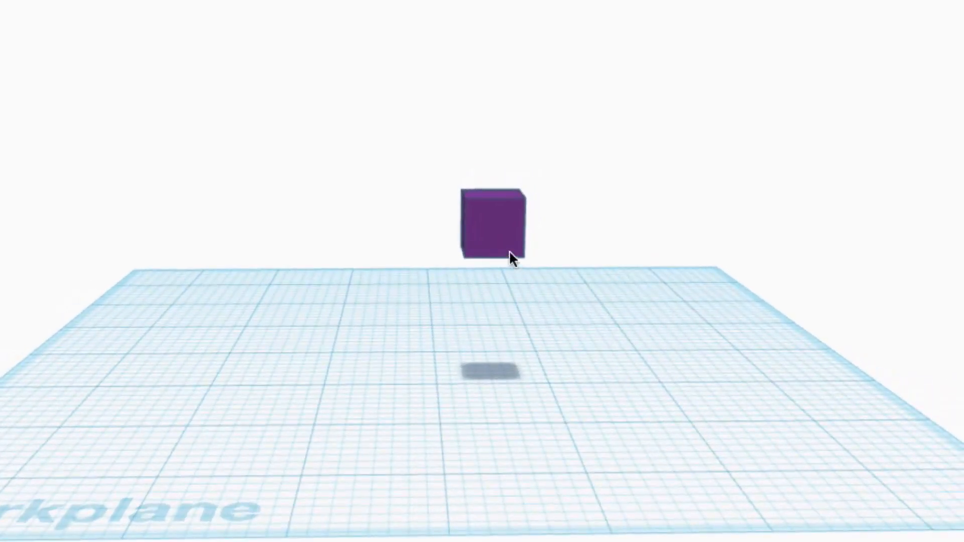
left_click(491, 222)
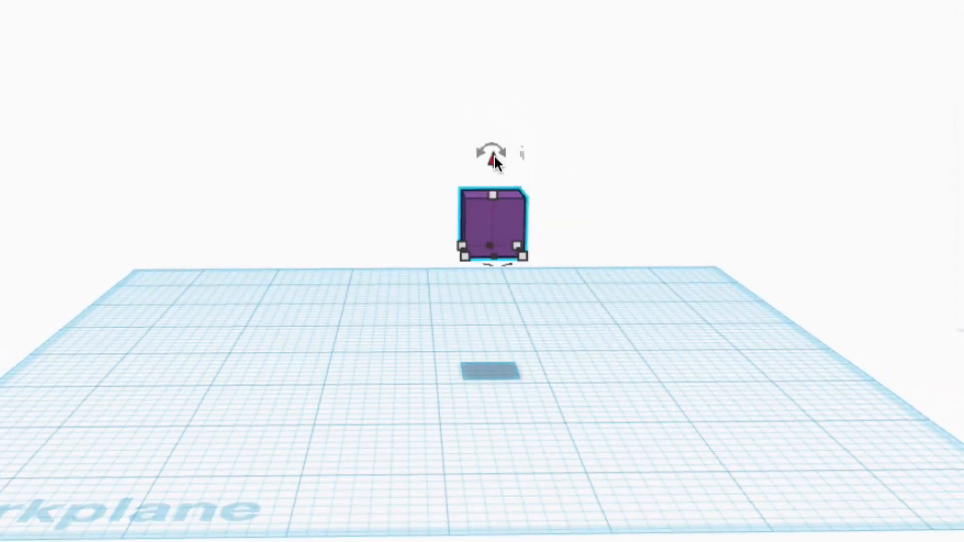
left_click_drag(494, 161, 493, 331)
mouse_move(491, 282)
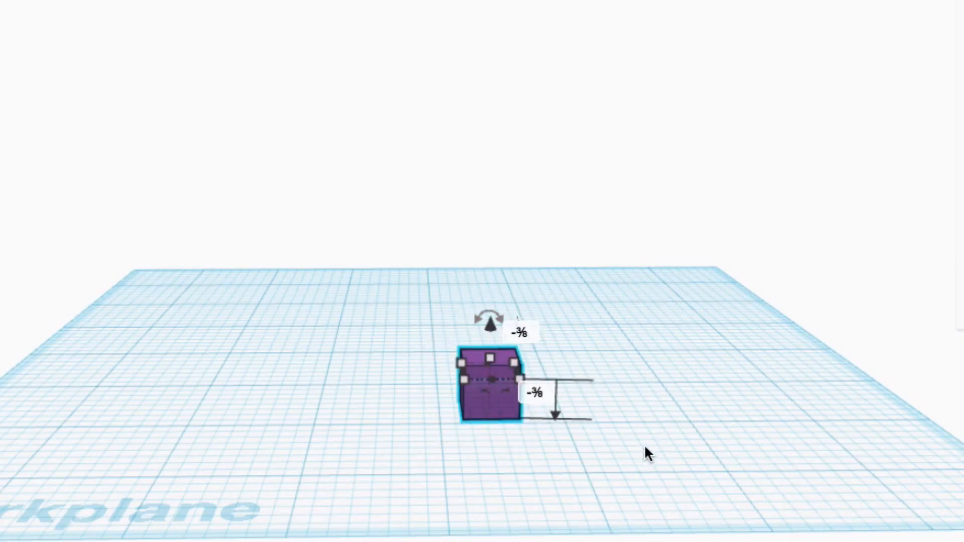
Step: Check the sunken box from below, raise it 3/8 in so its base rests on the workplane, and reselect it
right_click_drag(643, 446, 720, 417)
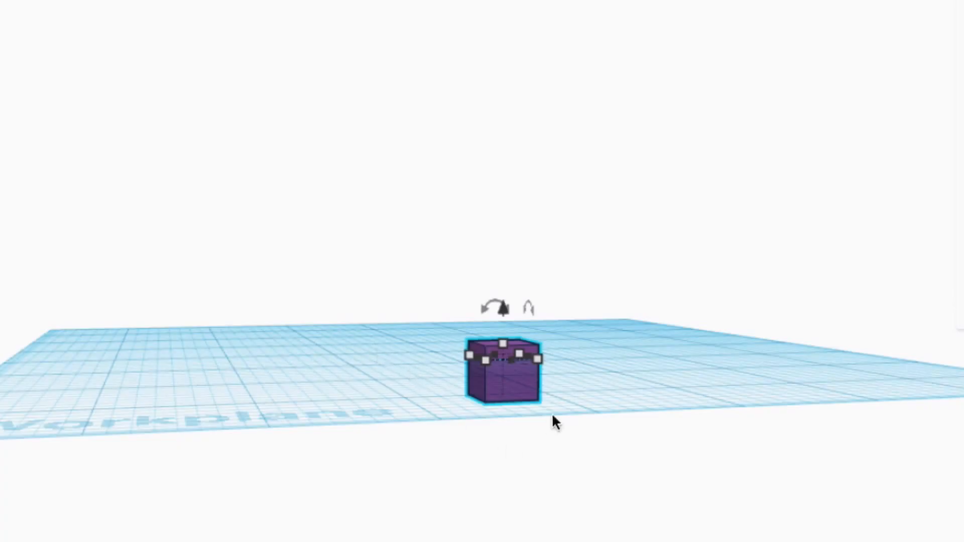
right_click_drag(627, 394, 530, 360)
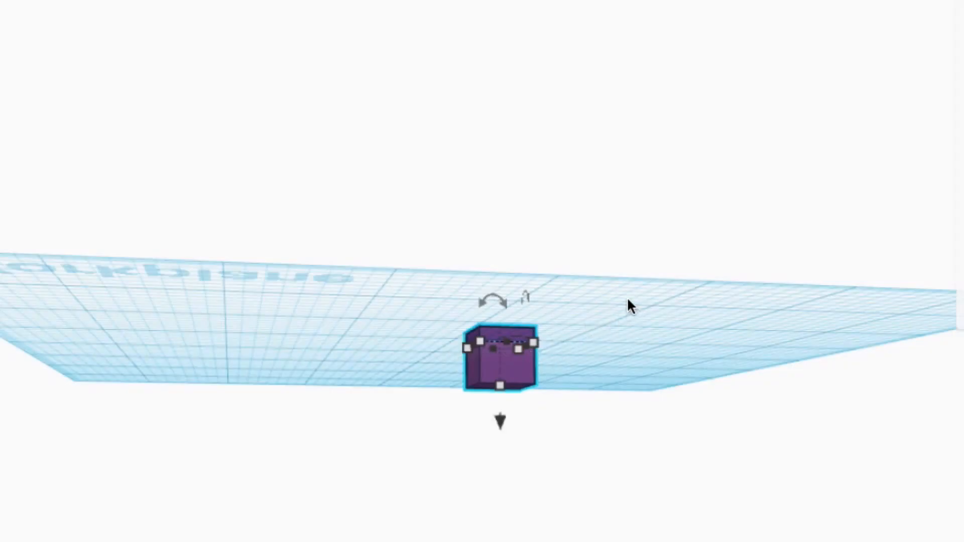
left_click(608, 314)
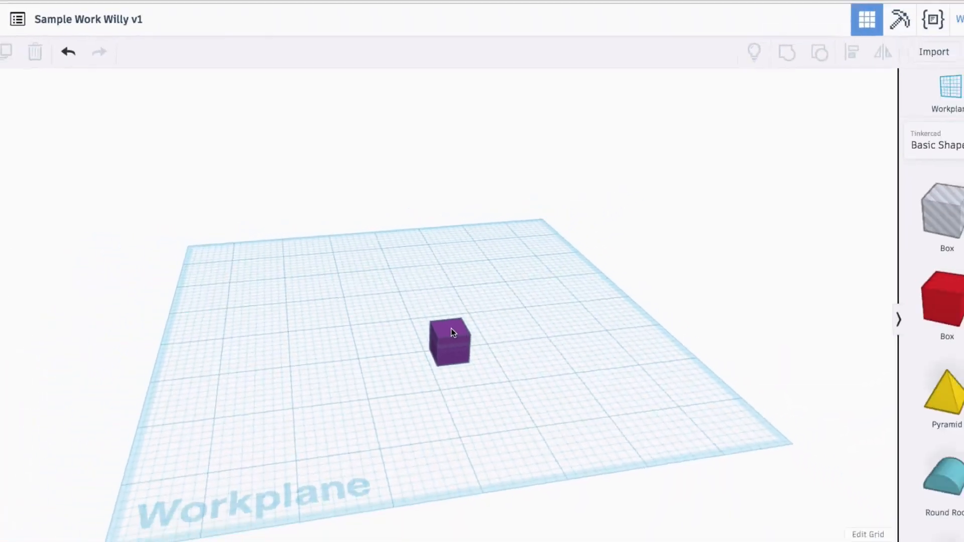
left_click(448, 333)
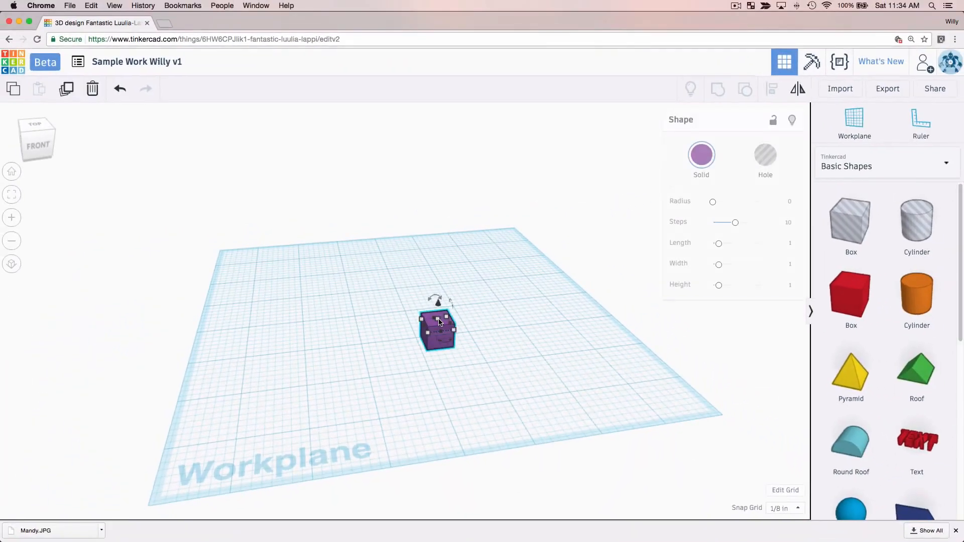
left_click_drag(439, 321, 440, 289)
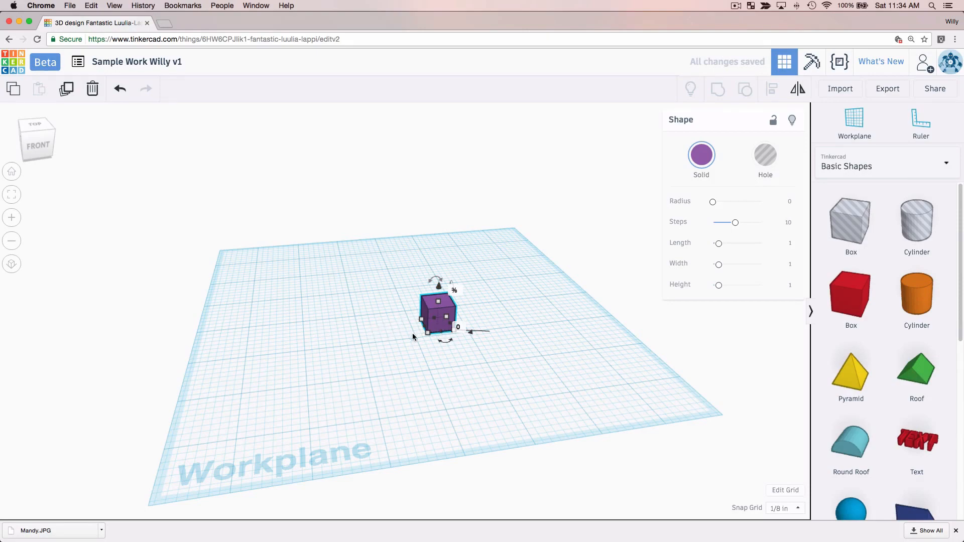
left_click(482, 339)
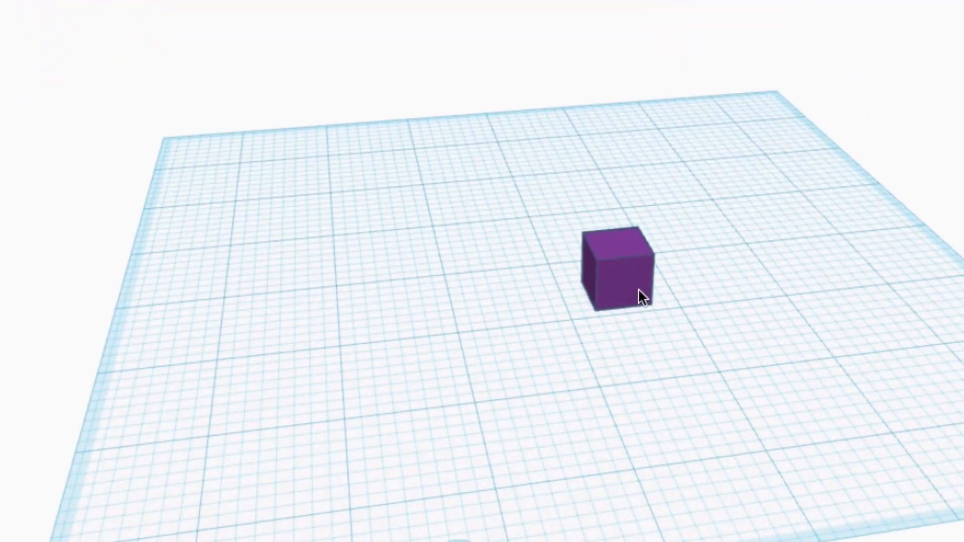
left_click(598, 279)
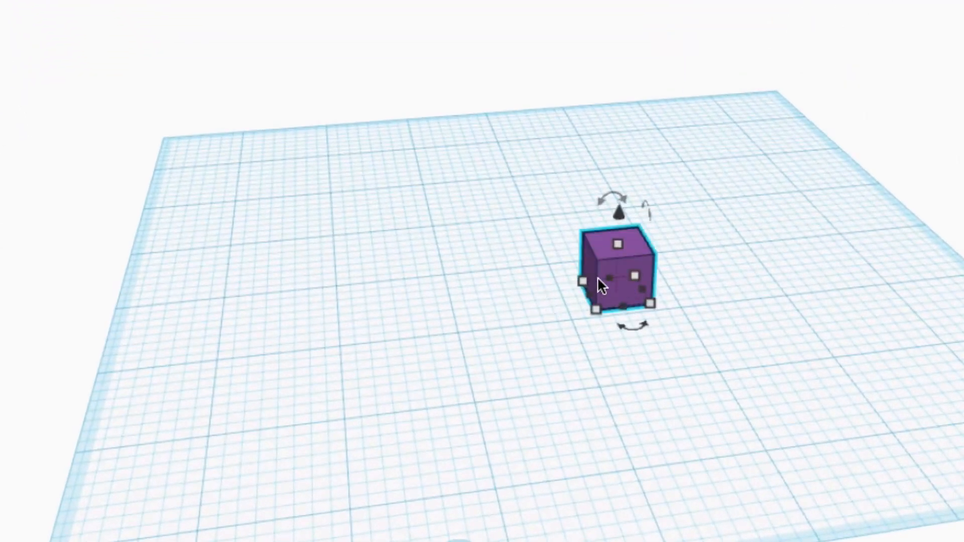
Step: Stretch the purple box into a wide rectangular plate and flatten it to a height of 1/8 in
left_click_drag(635, 275, 694, 389)
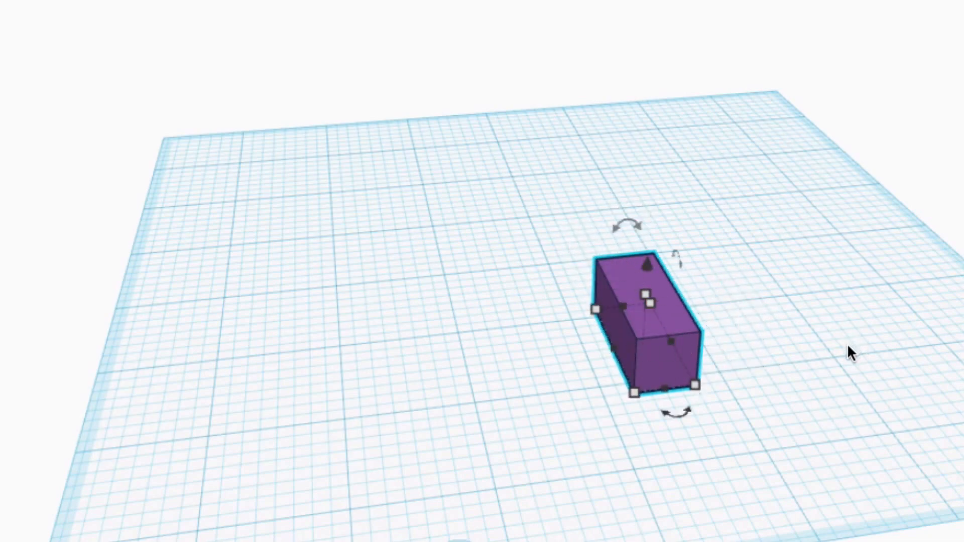
right_click_drag(845, 344, 500, 329)
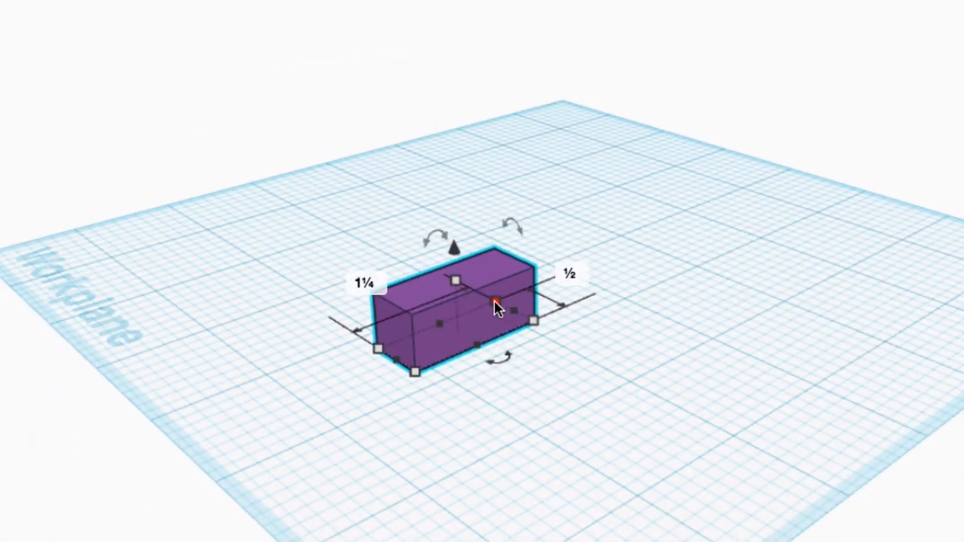
left_click_drag(493, 301, 673, 431)
left_click_drag(542, 343, 542, 387)
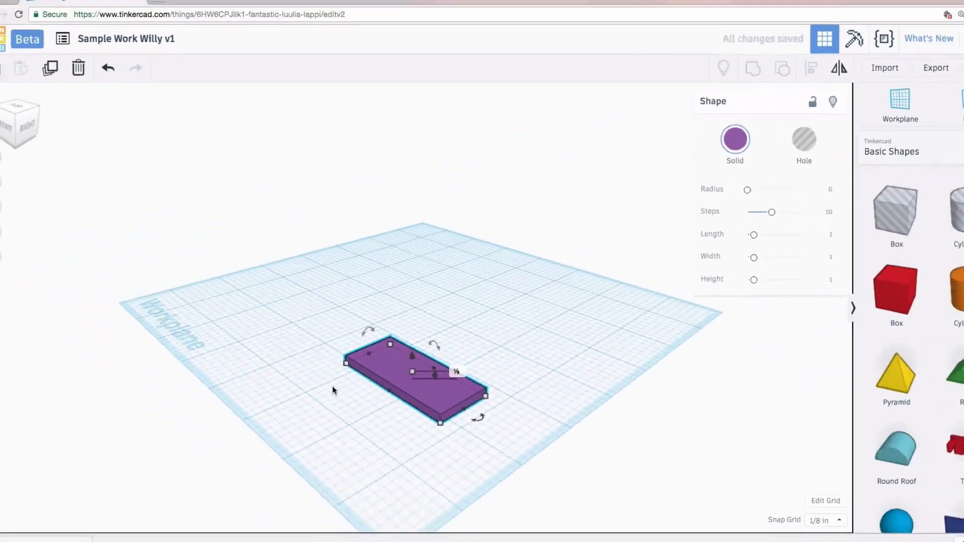
Step: Move the purple plate to the middle of the workplane and deselect it
right_click_drag(379, 414, 676, 386)
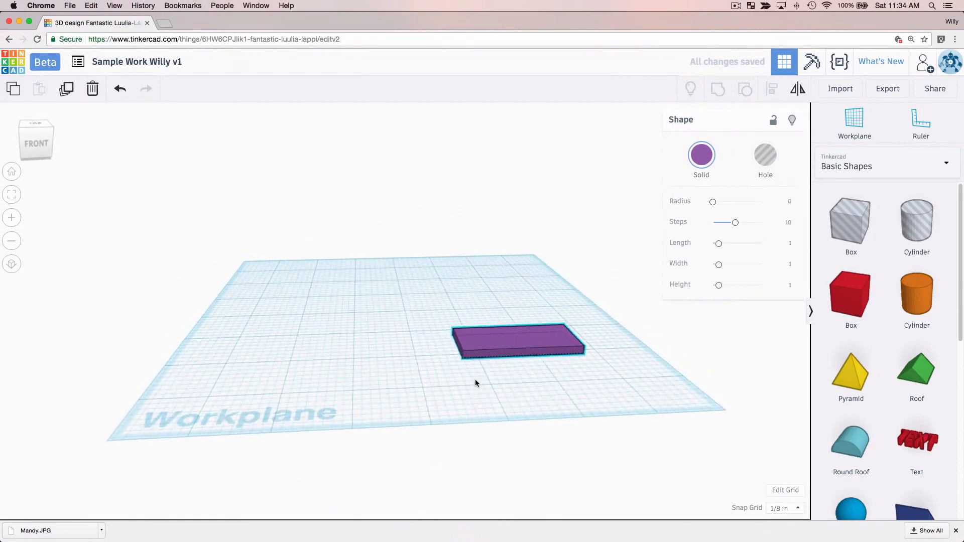
left_click_drag(485, 341, 387, 307)
left_click(476, 390)
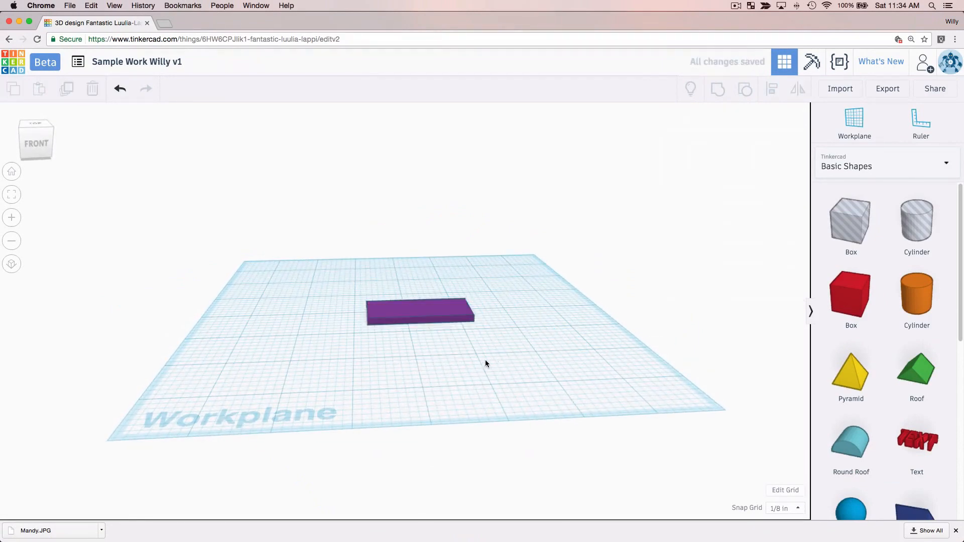
Step: Switch the shape library to Text and place the letters E and D side by side in front of the plate, to its right
mouse_move(485, 365)
right_mouse_down()
mouse_move(468, 405)
mouse_move(490, 380)
right_mouse_up()
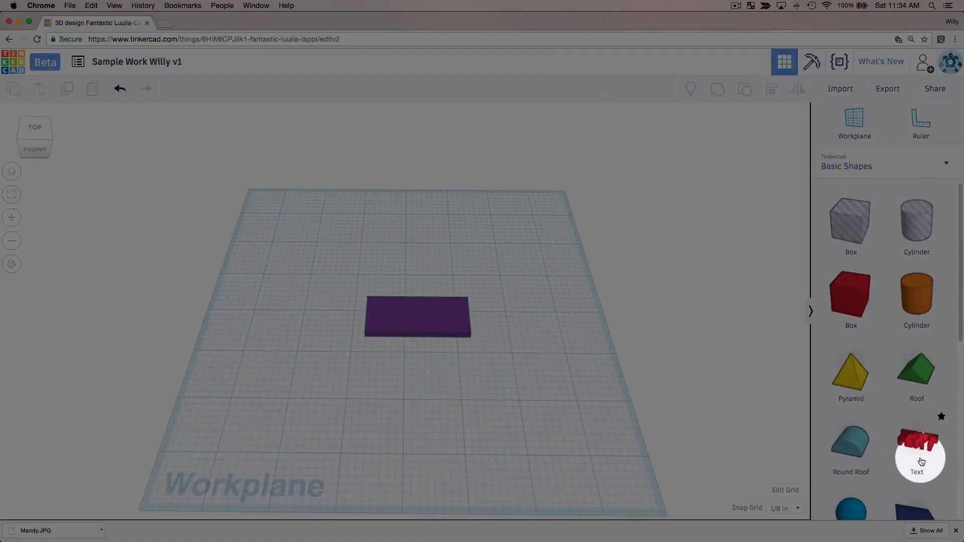
left_click(898, 161)
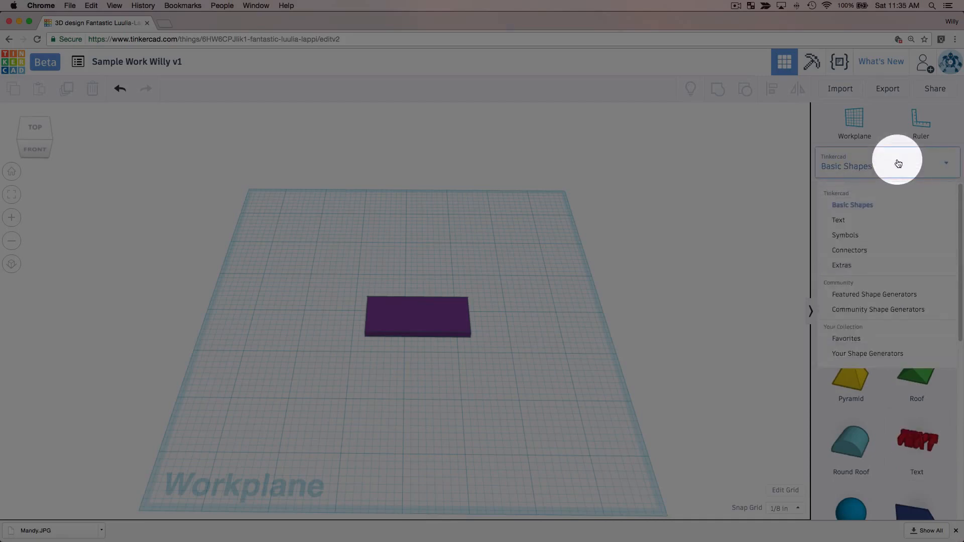
left_click(853, 220)
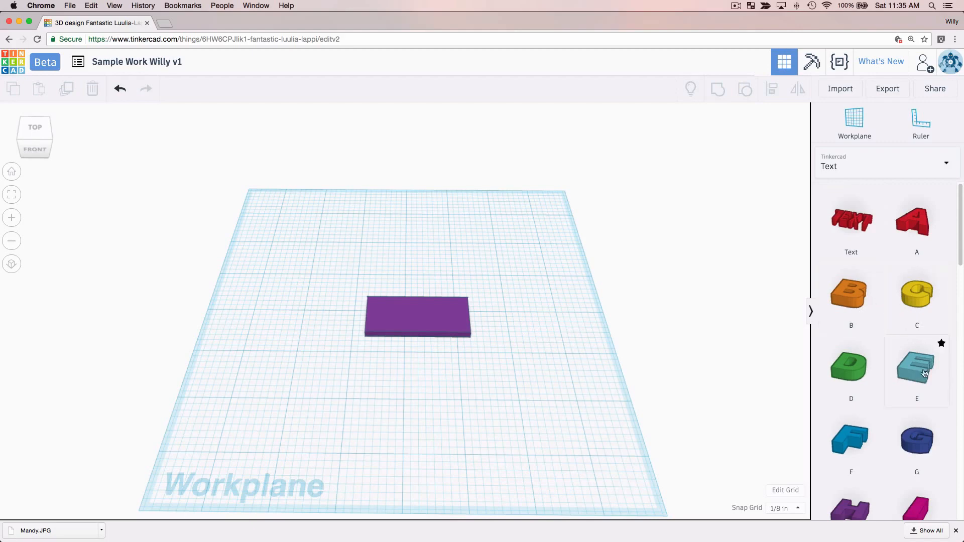
left_click_drag(915, 376, 508, 374)
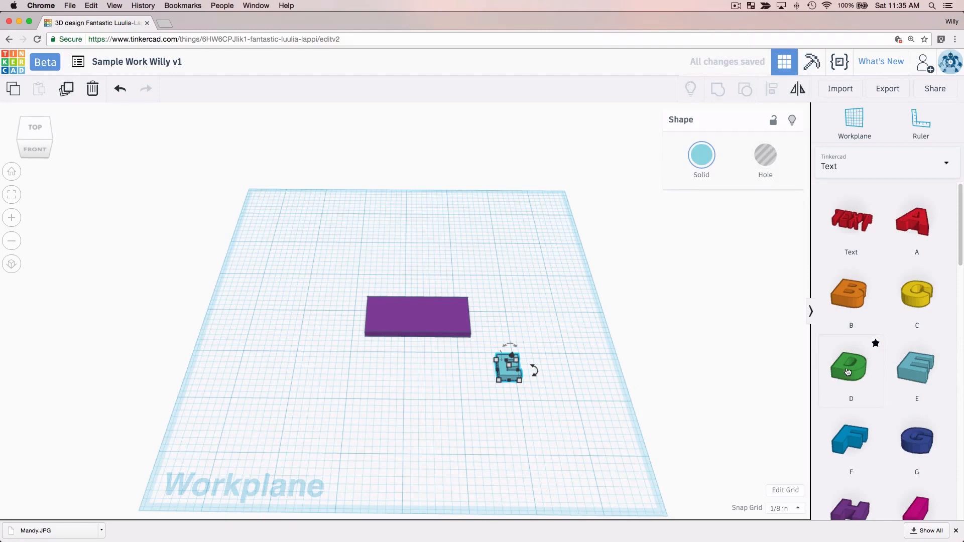
left_click_drag(864, 352, 538, 368)
left_click(587, 409)
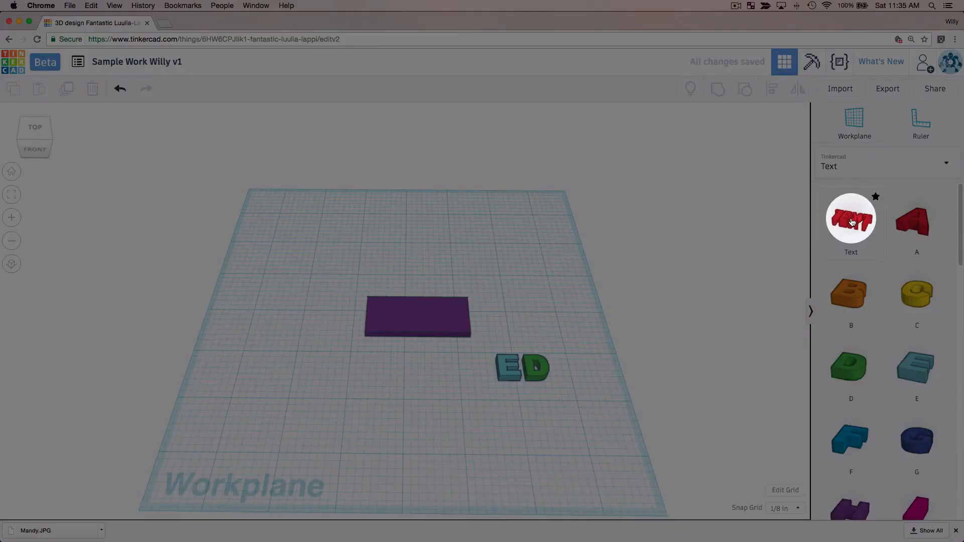
Step: Place a Text shape over the purple plate that spells the designer's first name in the Sans Mono font
left_click_drag(852, 222, 417, 318)
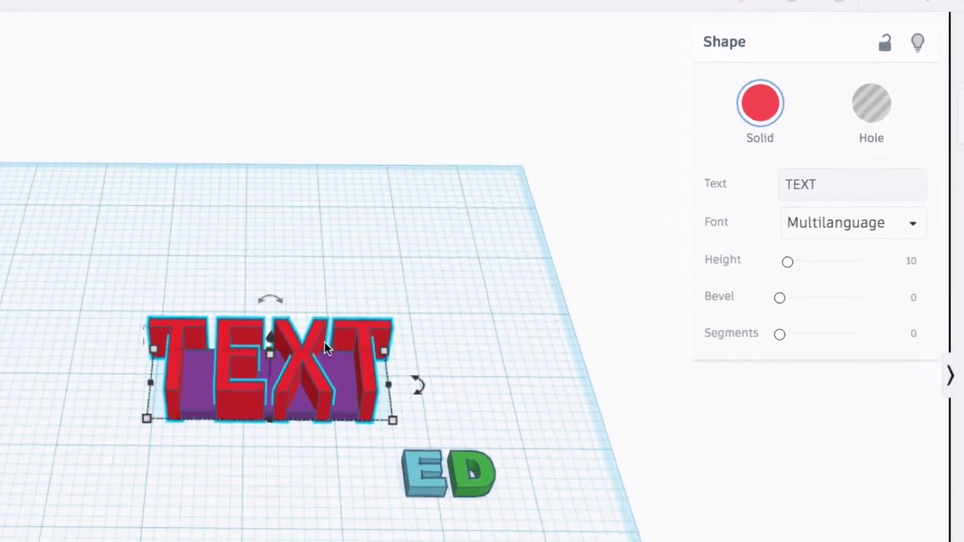
left_click(826, 182)
left_click_drag(837, 178, 784, 183)
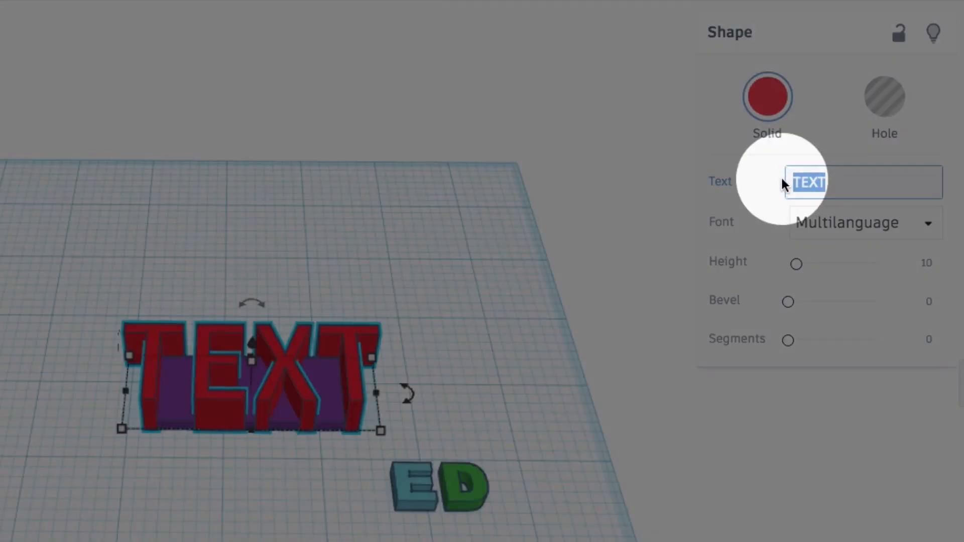
type("W")
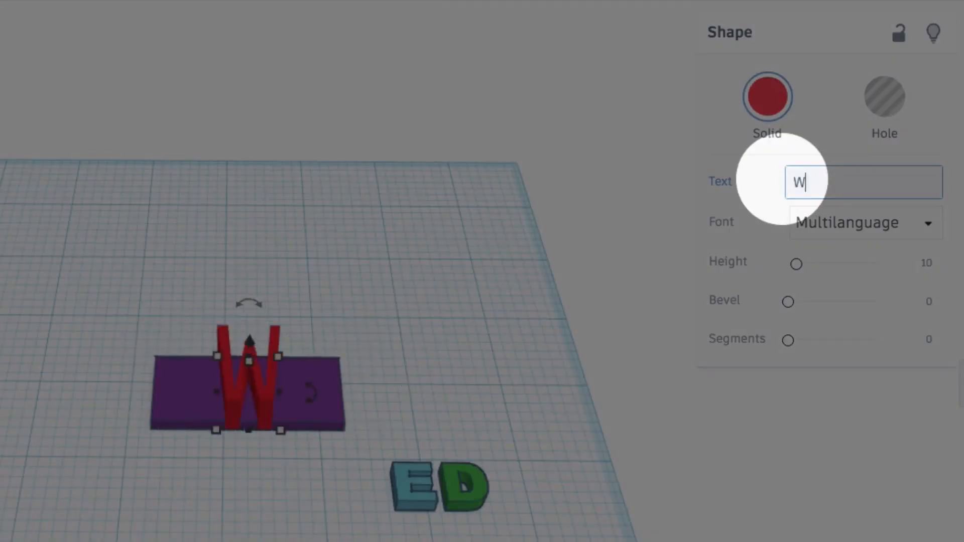
type("illy")
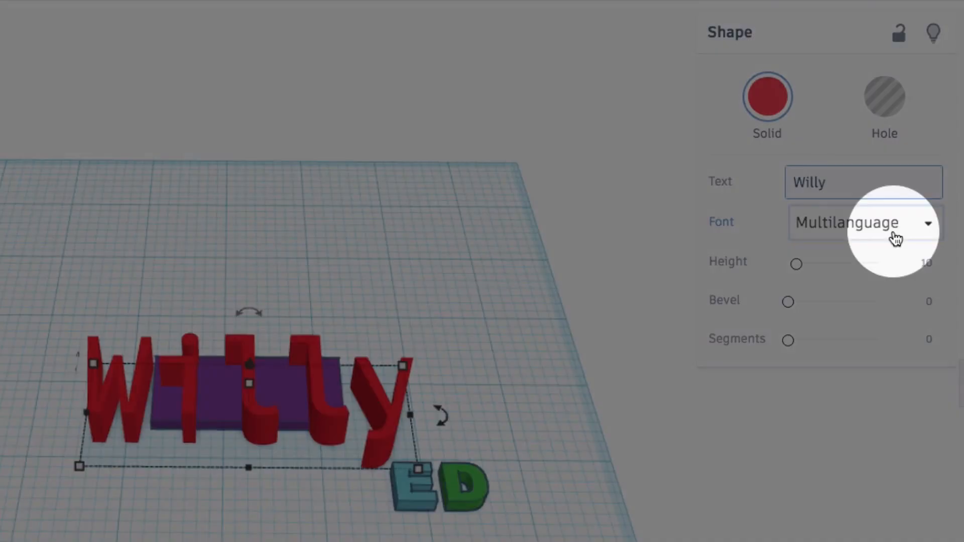
left_click(894, 237)
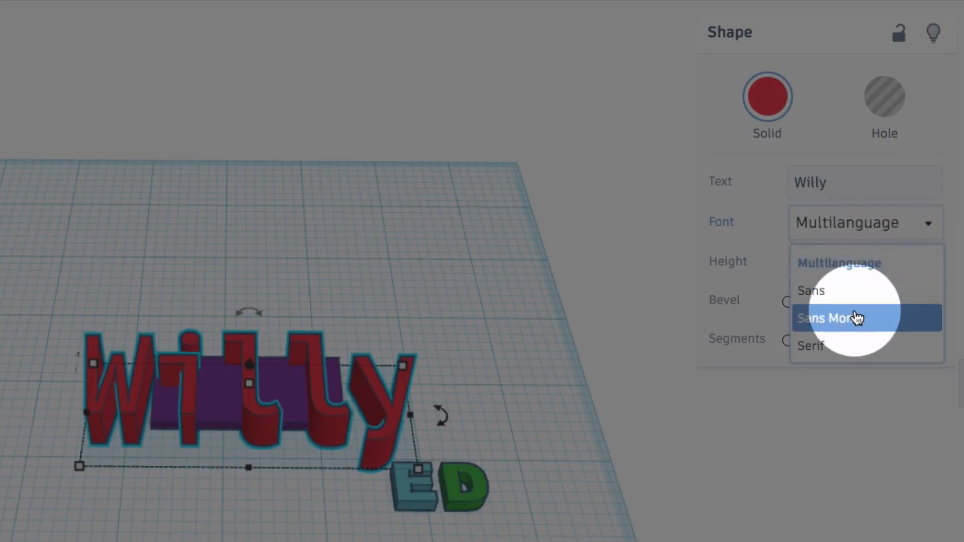
left_click(856, 318)
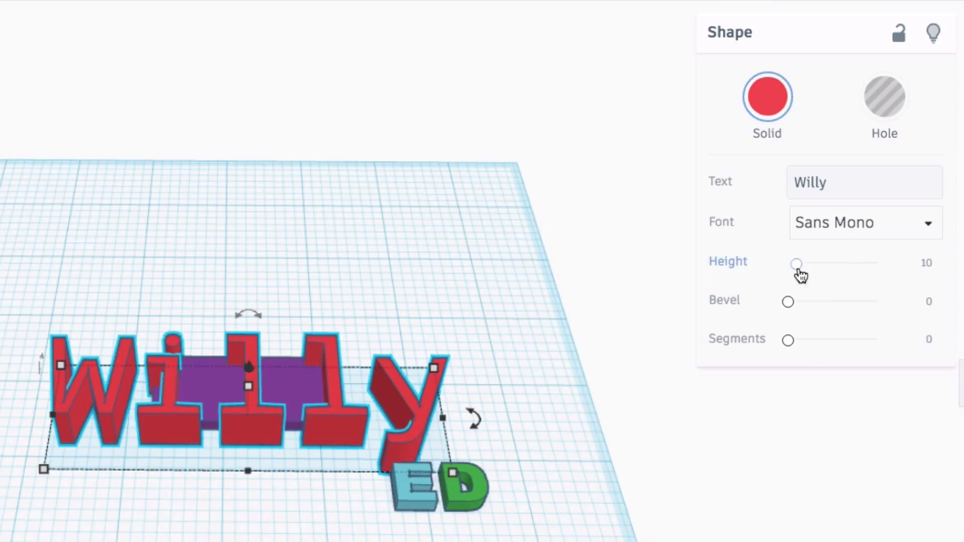
Step: Set the name text's height parameter to 5.27 and stretch the shape to 3/8 in tall
left_click(797, 263)
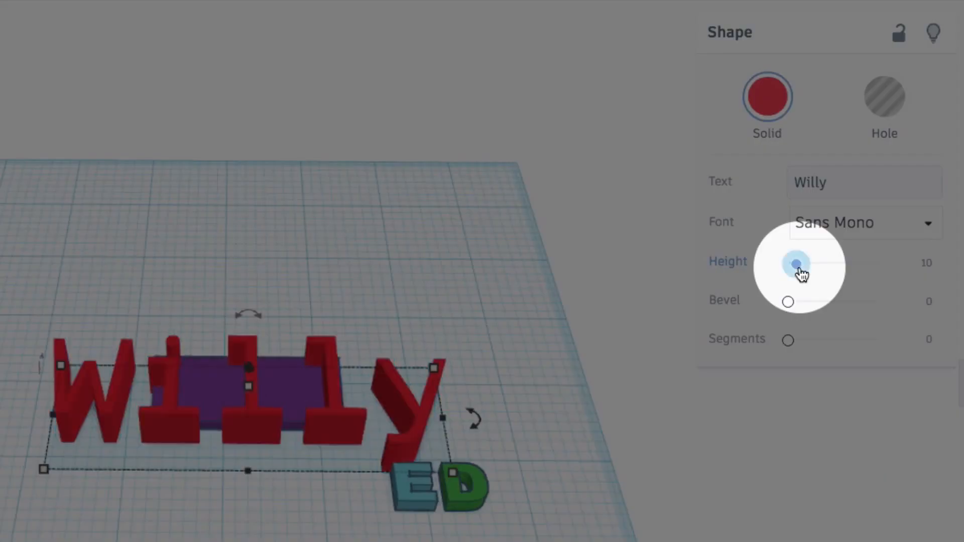
left_click_drag(802, 274, 797, 274)
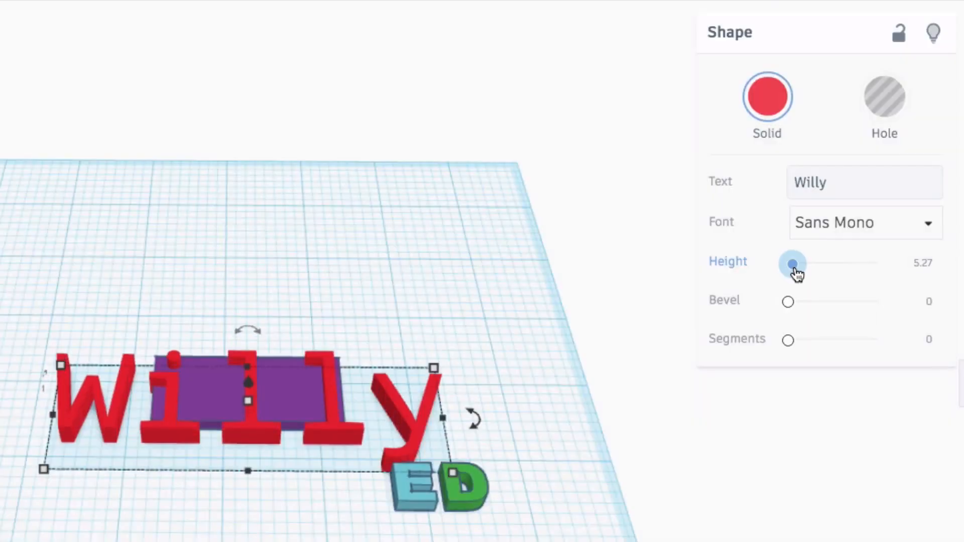
mouse_move(251, 402)
left_mouse_down()
mouse_move(254, 329)
mouse_move(258, 411)
mouse_move(259, 402)
left_mouse_up()
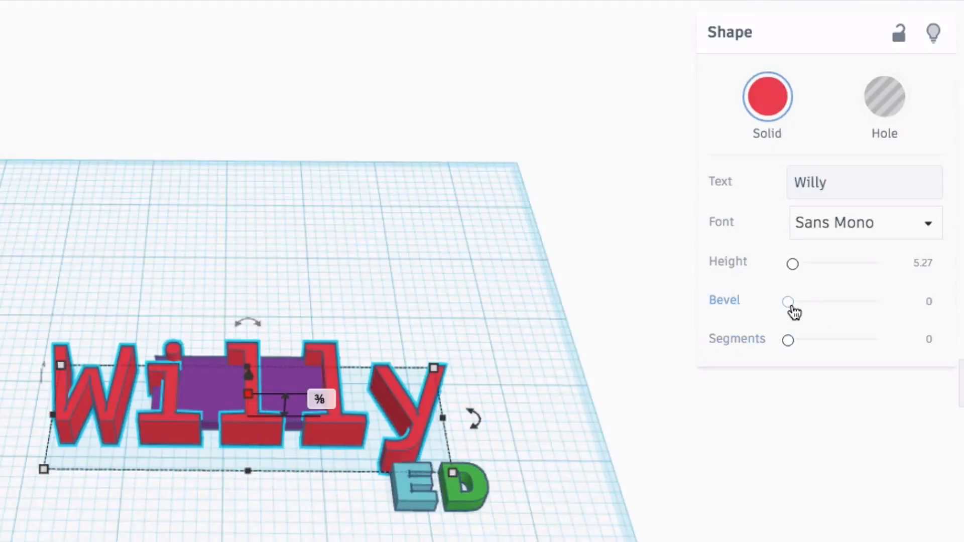
Step: Try out the bevel setting on the name text, return it to 0, and deselect the text
left_click(792, 302)
left_click_drag(814, 311, 788, 316)
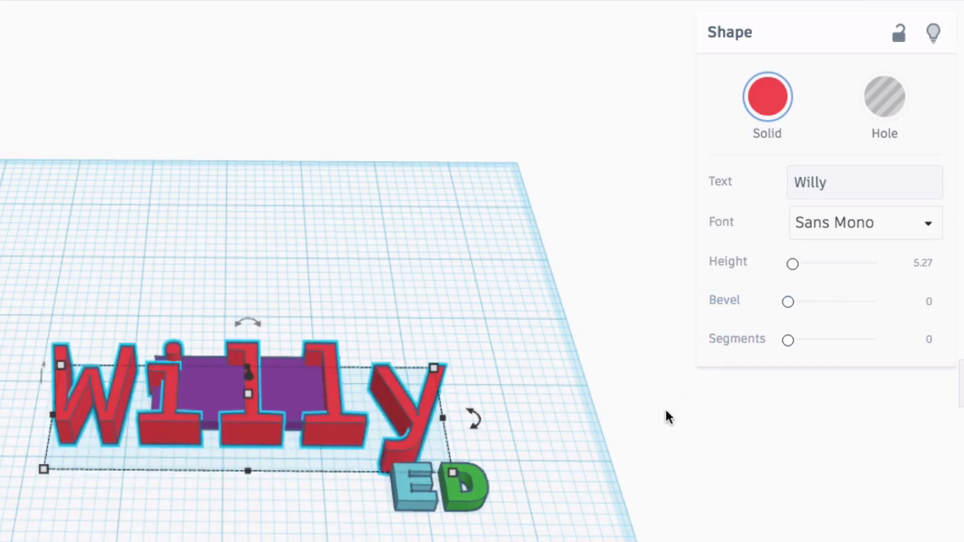
left_click(670, 412)
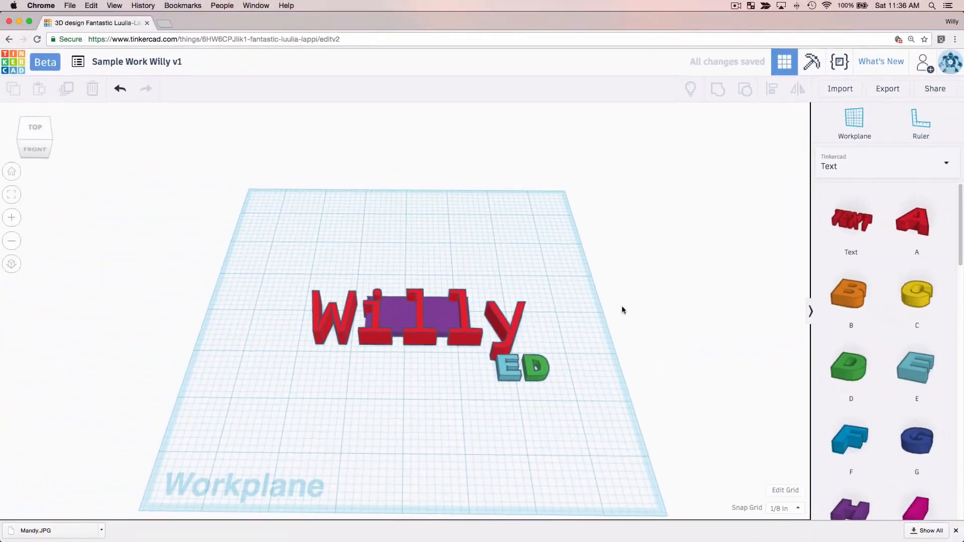
Step: Shrink the name text to 1.68 by 0.528 in and position it within the top of the purple plate
left_click(507, 326)
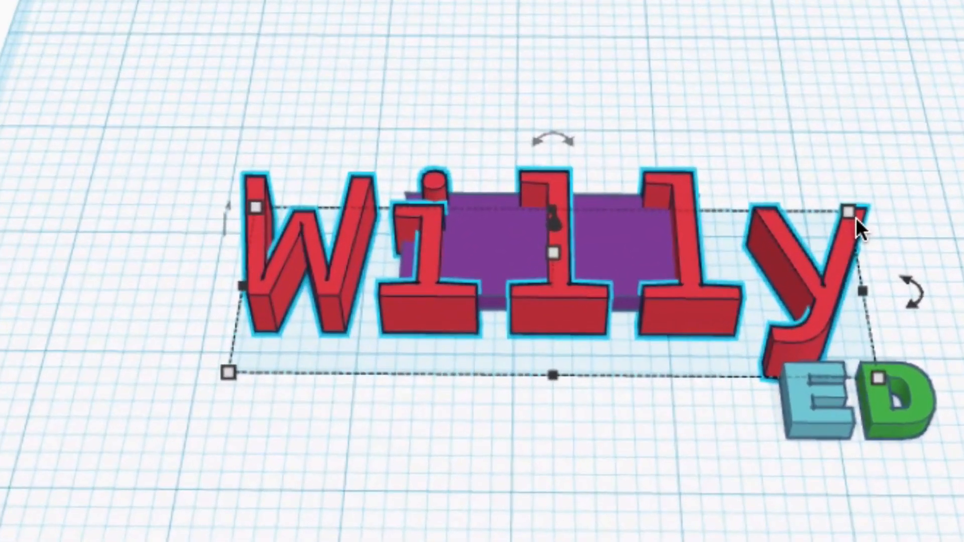
left_click_drag(853, 216, 495, 312)
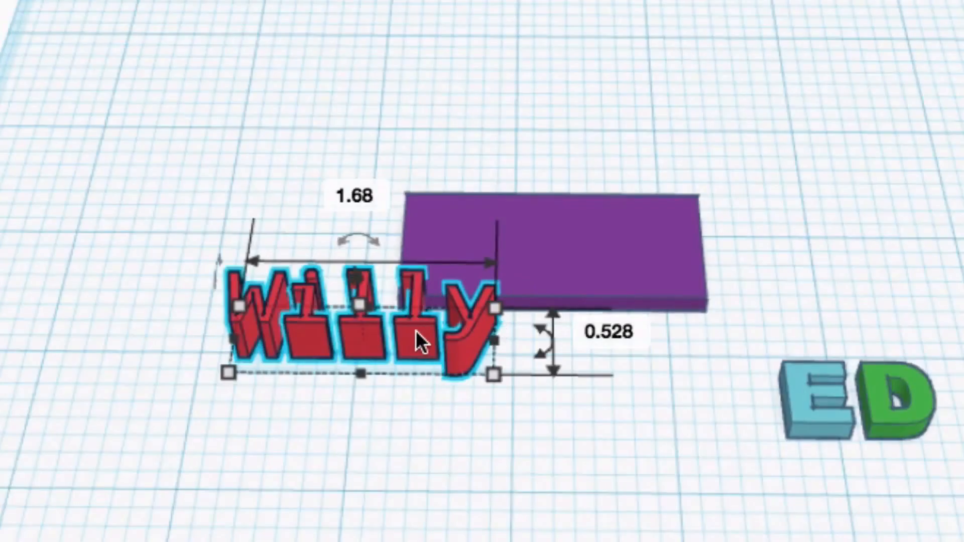
left_click_drag(445, 332, 600, 259)
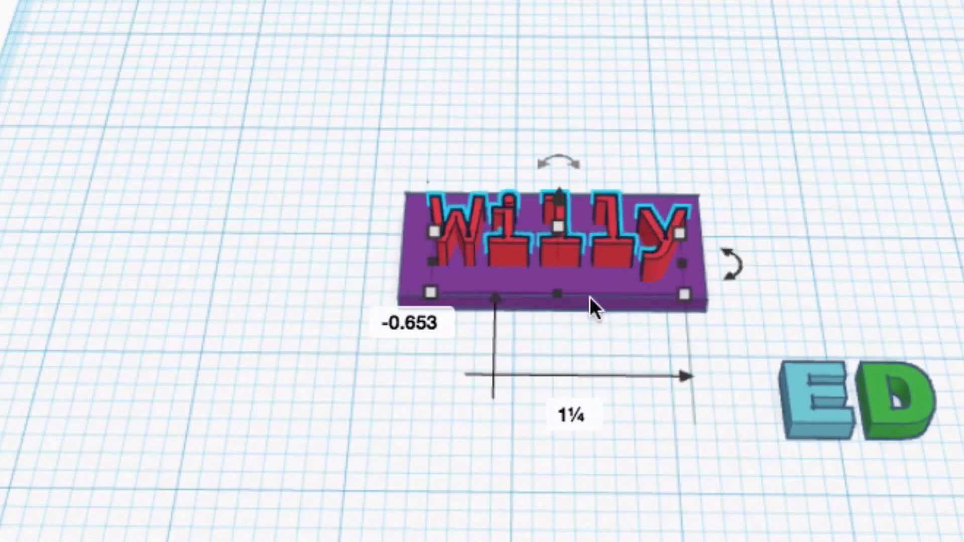
left_click(663, 443)
Step: Inspect the raised name on the plate from several angles and select the text and the plate individually
right_click_drag(585, 423, 402, 387)
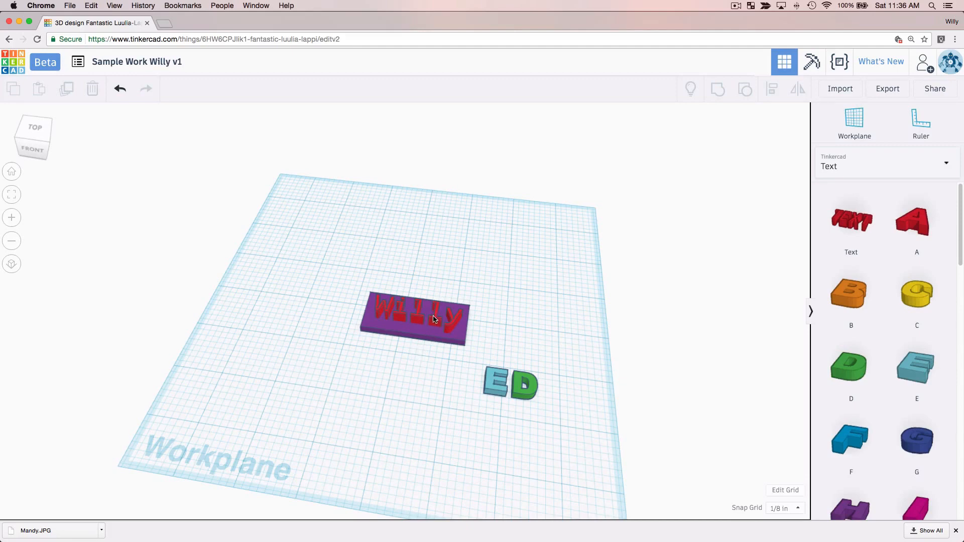
right_click_drag(424, 352, 467, 318)
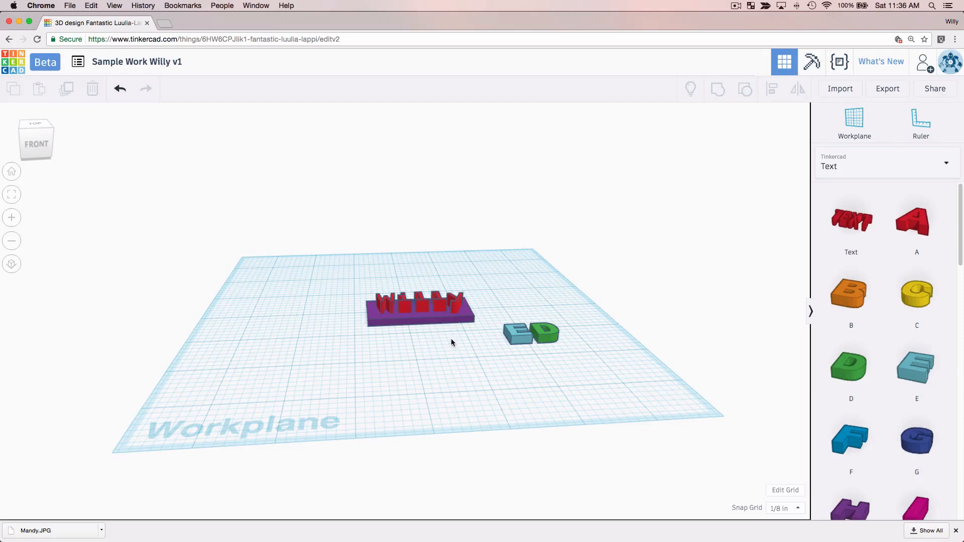
mouse_move(451, 339)
right_mouse_down()
mouse_move(432, 215)
mouse_move(445, 356)
right_mouse_up()
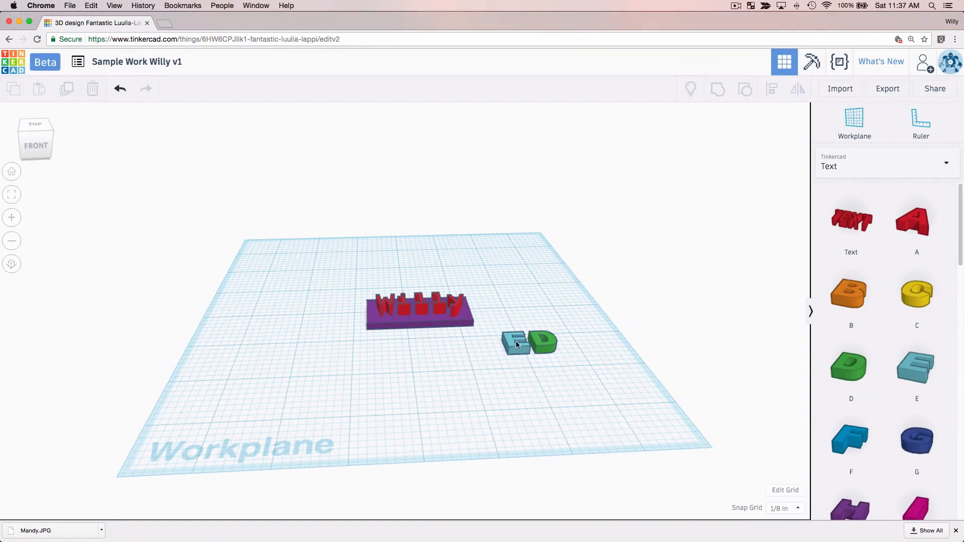
left_click(443, 313)
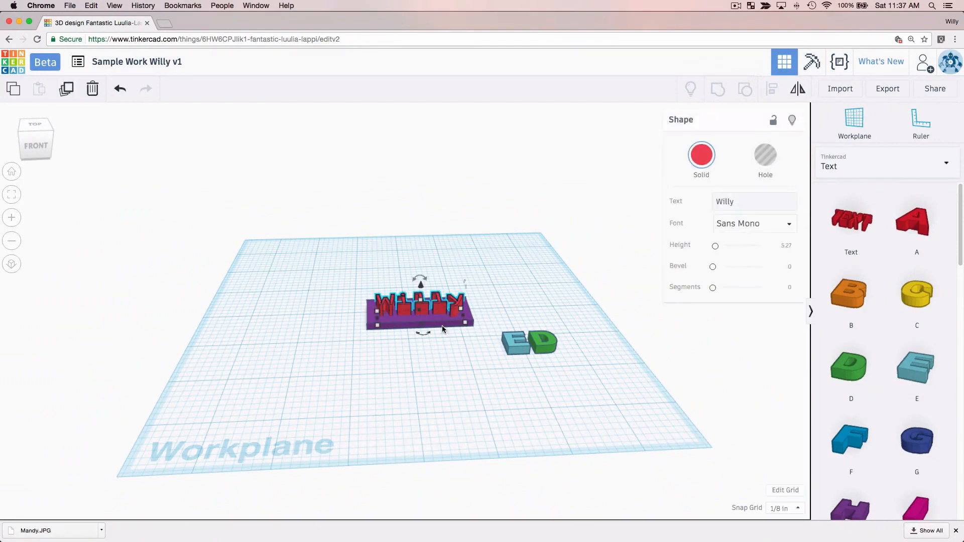
left_click(442, 326)
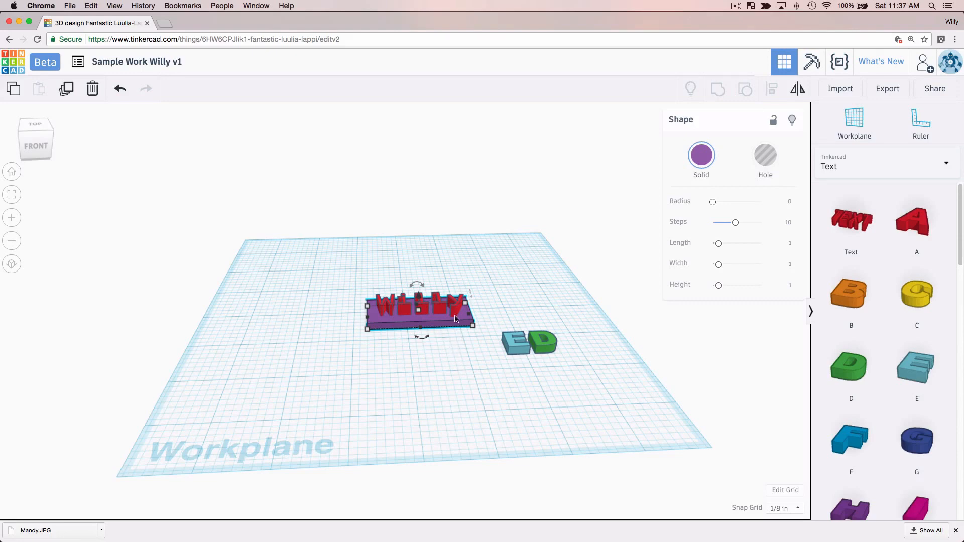
Step: Delete the light blue letter E, and duplicate the green D with the copy offset 0.55 in to its left
left_click(510, 339)
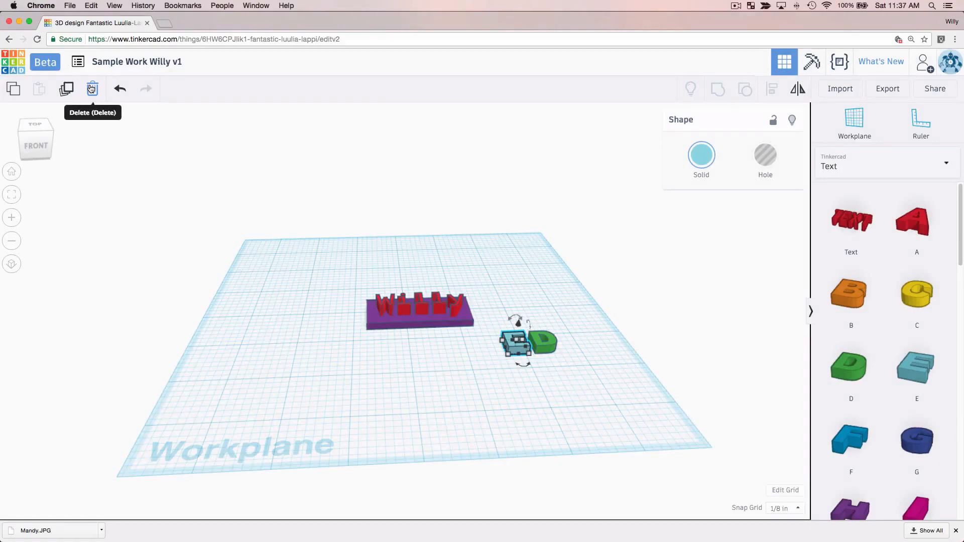
left_click(92, 89)
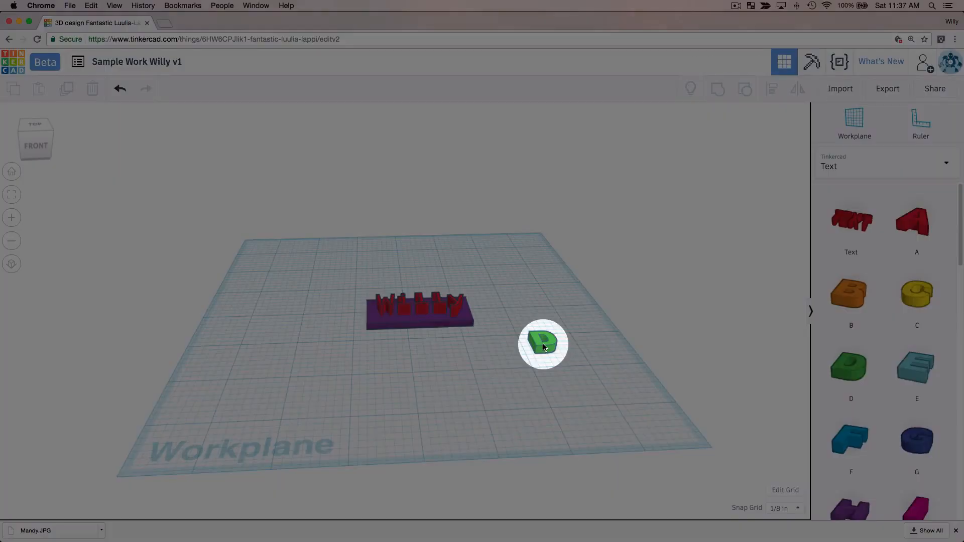
left_click(543, 344)
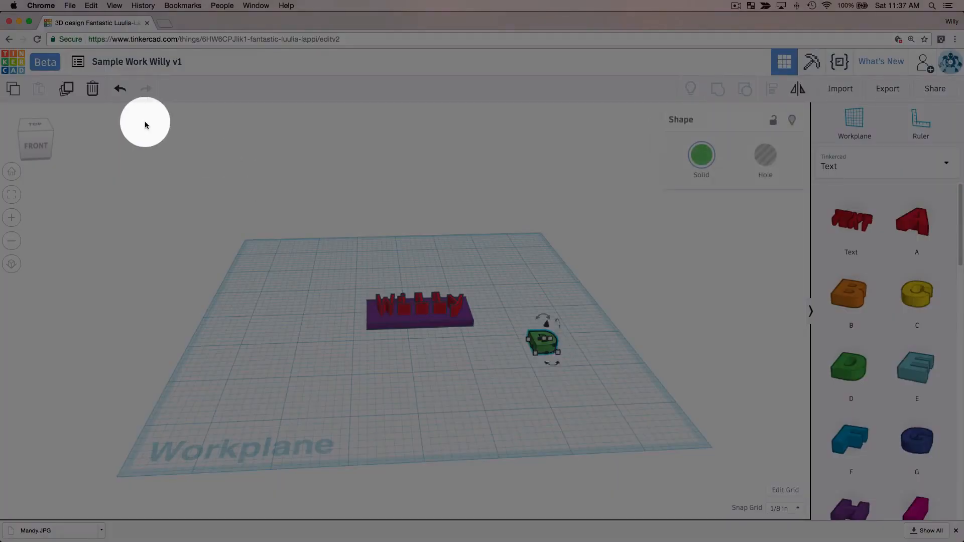
left_click(70, 88)
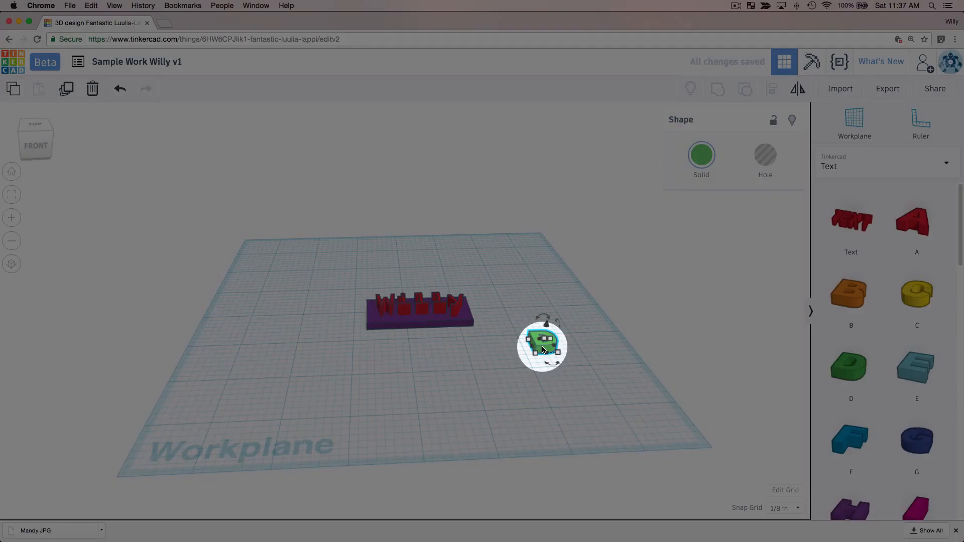
left_click_drag(542, 350, 510, 349)
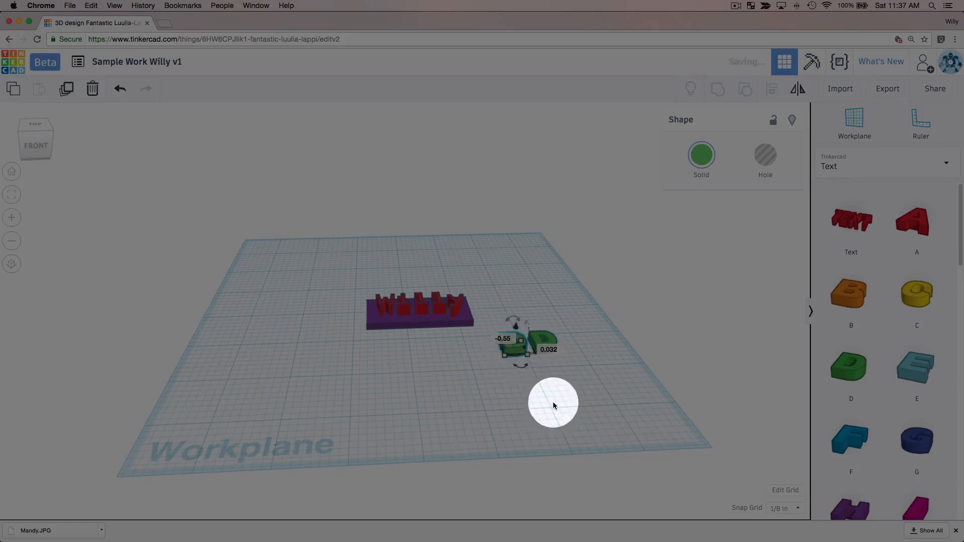
left_click(509, 378)
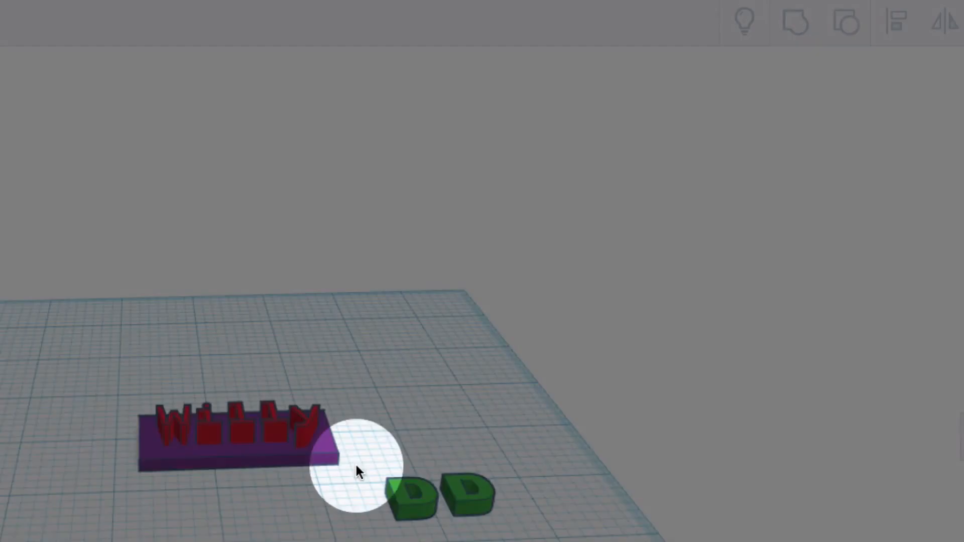
Step: Group the purple plate and the raised name text into a single object
left_click_drag(357, 465, 121, 370)
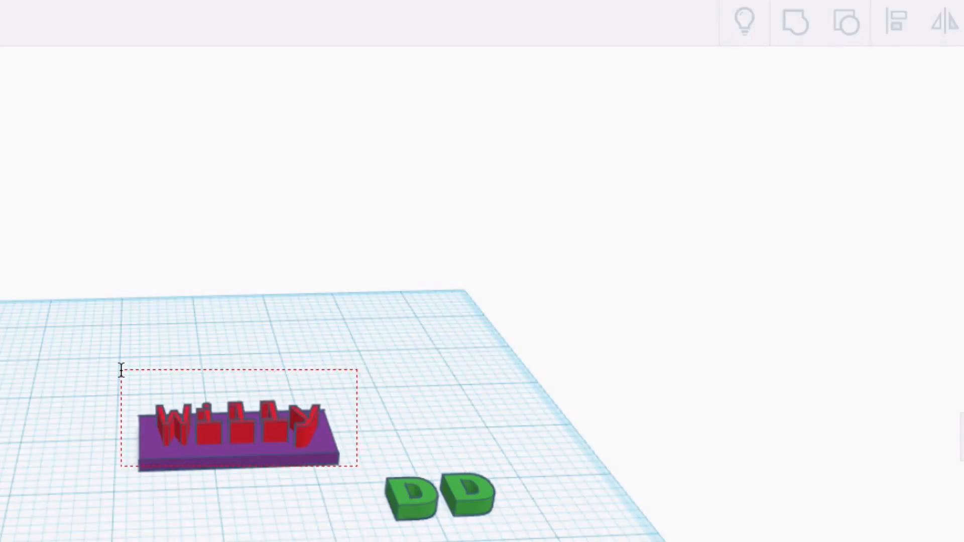
left_click_drag(121, 370, 120, 374)
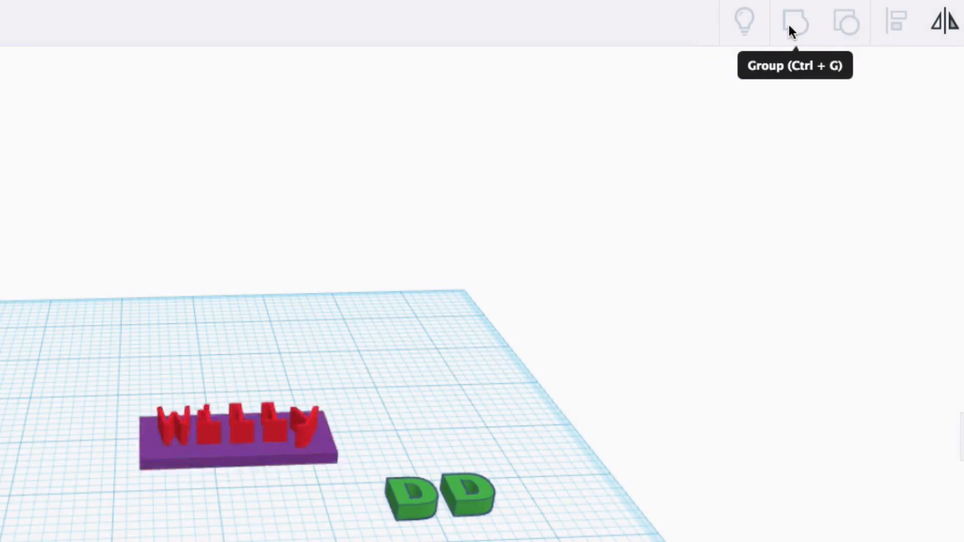
left_click(792, 25)
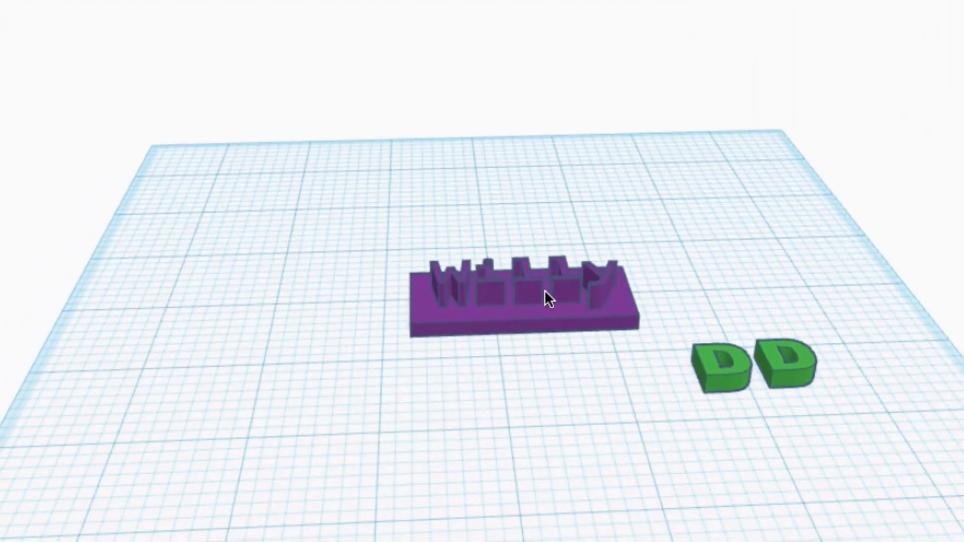
Step: Move the grouped nameplate across the workplane to test that it travels as one piece, deselect it, and view it from several angles
left_click_drag(477, 319, 277, 294)
left_click_drag(344, 266, 435, 354)
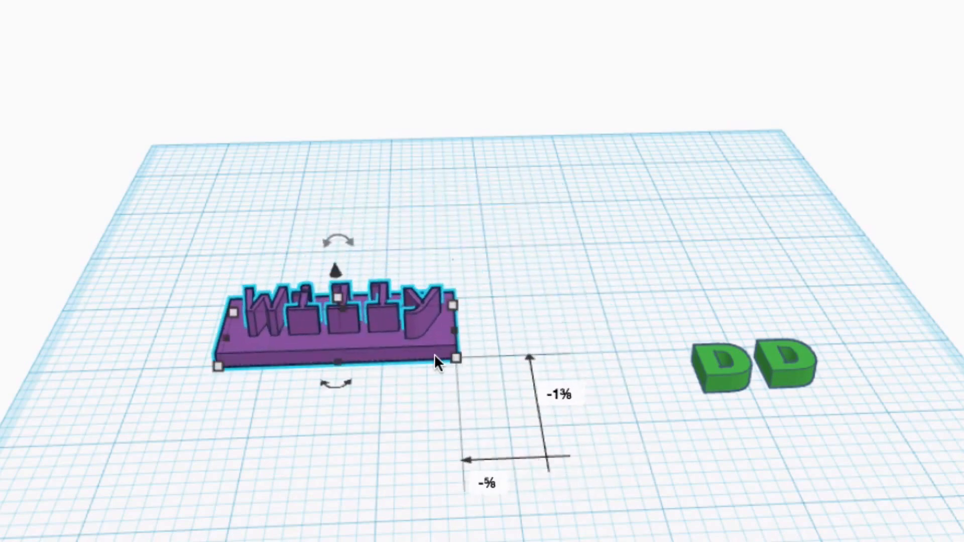
left_click_drag(453, 305, 384, 321)
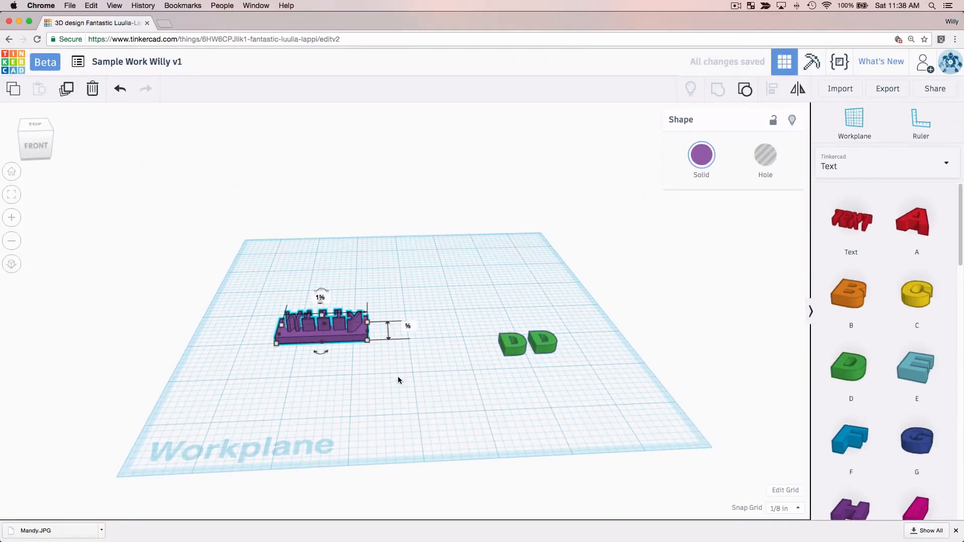
right_click_drag(398, 380, 494, 424)
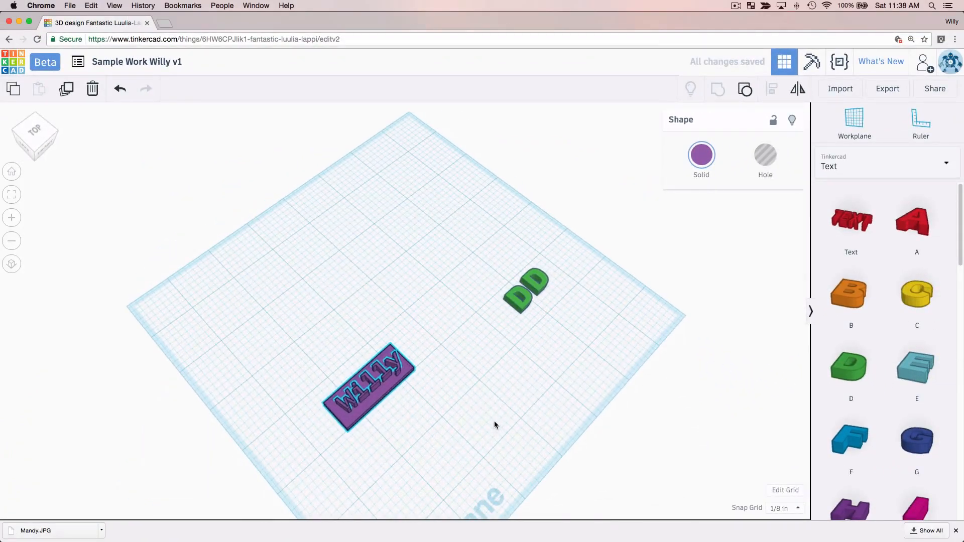
left_click(460, 215)
right_click_drag(516, 372, 405, 339)
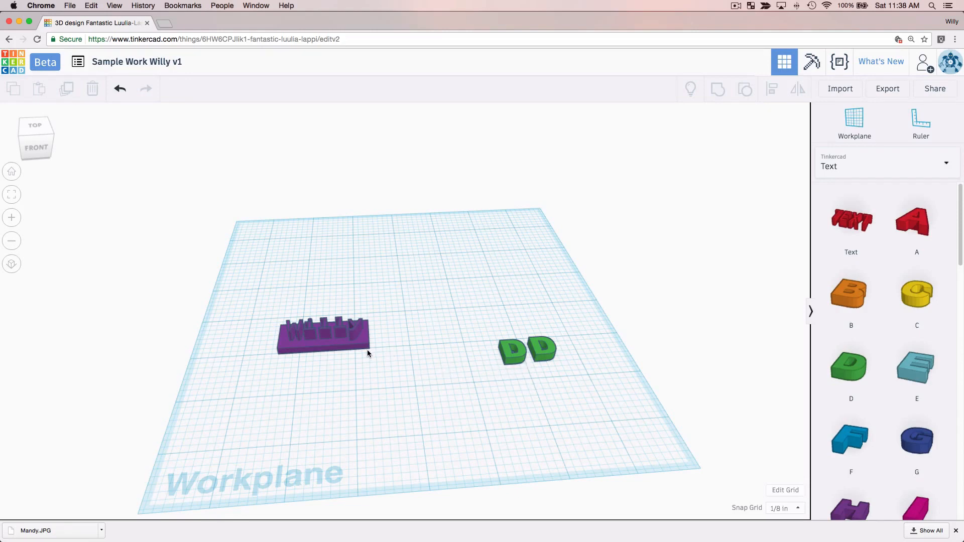
Step: Delete both green letter D shapes from the workplane
left_click(520, 355)
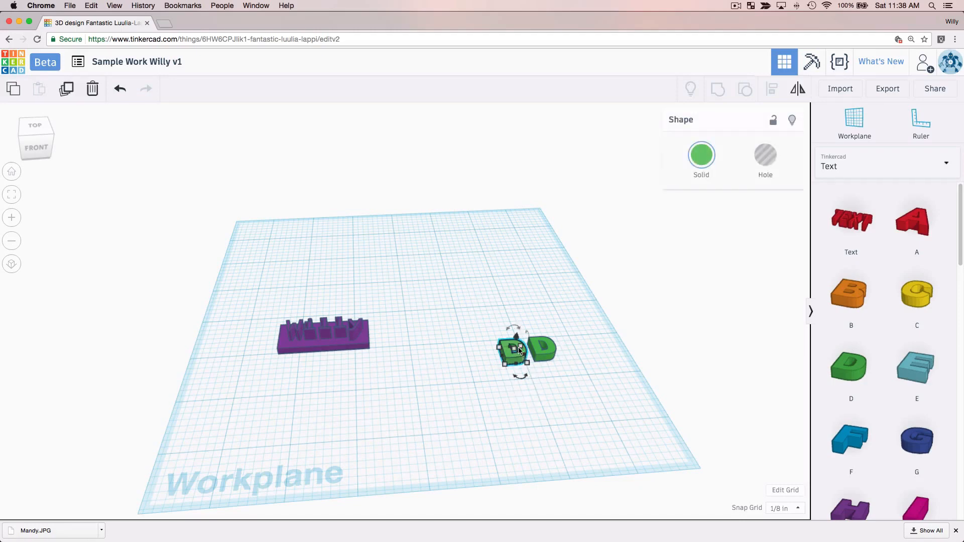
key("Delete")
left_click(539, 346)
key("Delete")
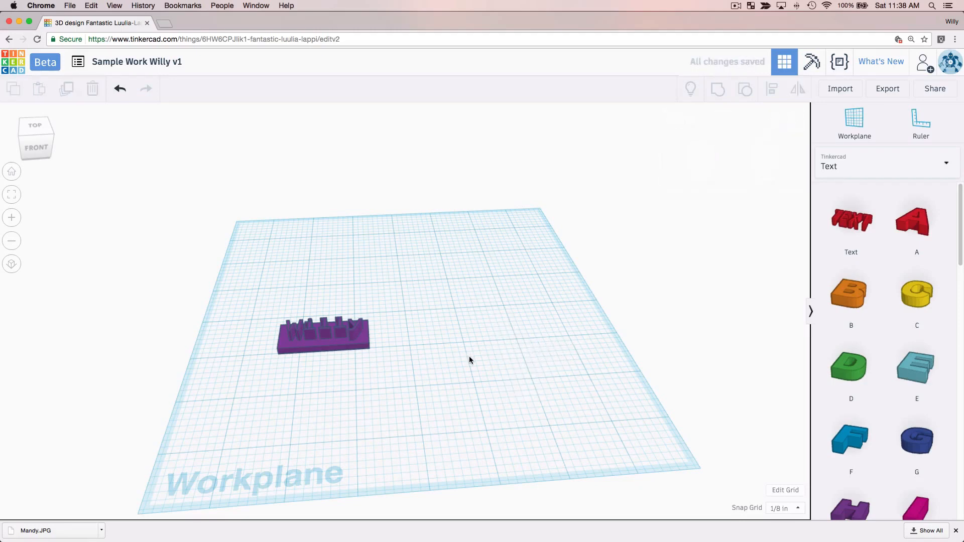
Step: Move the nameplate 1½ in to the right and ½ in back on the workplane, then inspect it from low and high angles
left_click_drag(330, 344, 410, 321)
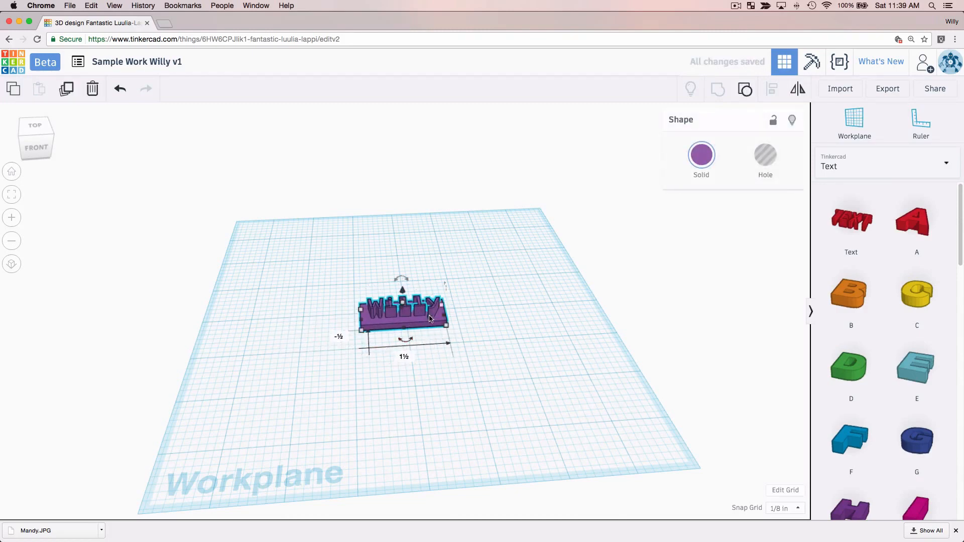
left_click(467, 370)
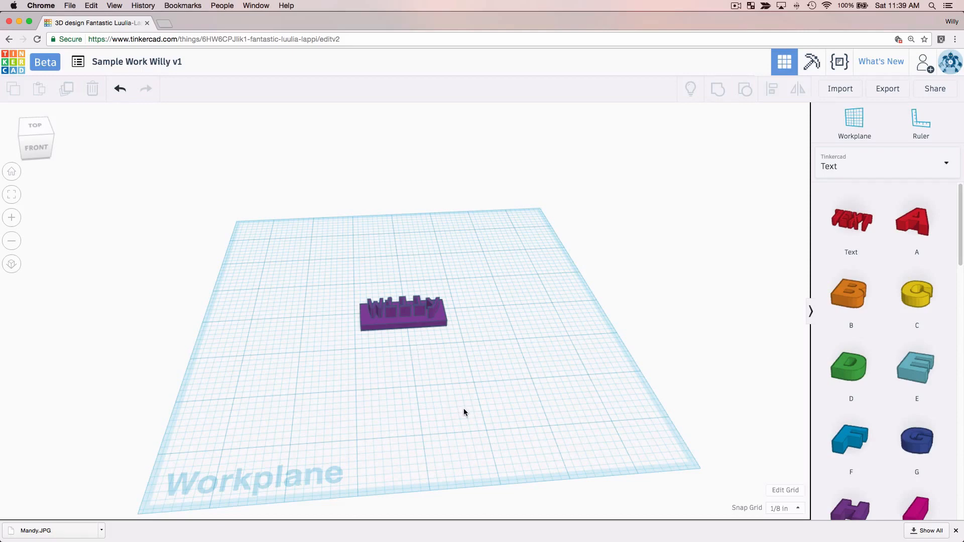
right_click_drag(460, 408, 460, 359)
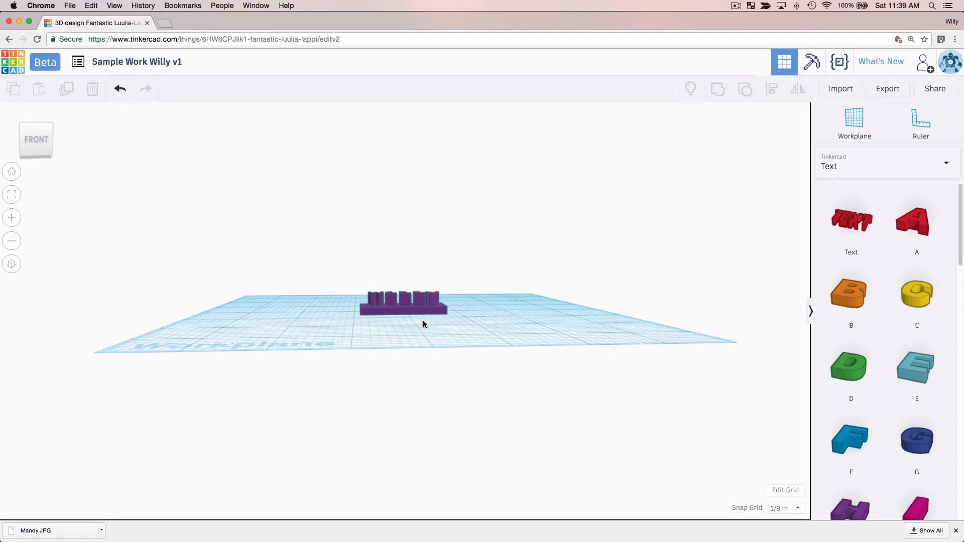
right_click_drag(468, 323, 438, 376)
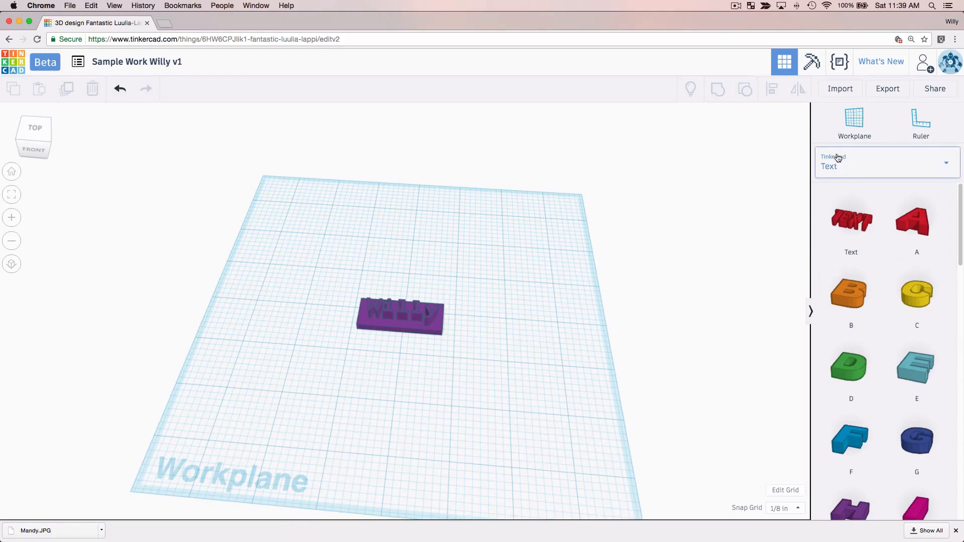
Step: Switch the shape library to Basic Shapes and place a solid red box to the right of the nameplate
left_click(839, 161)
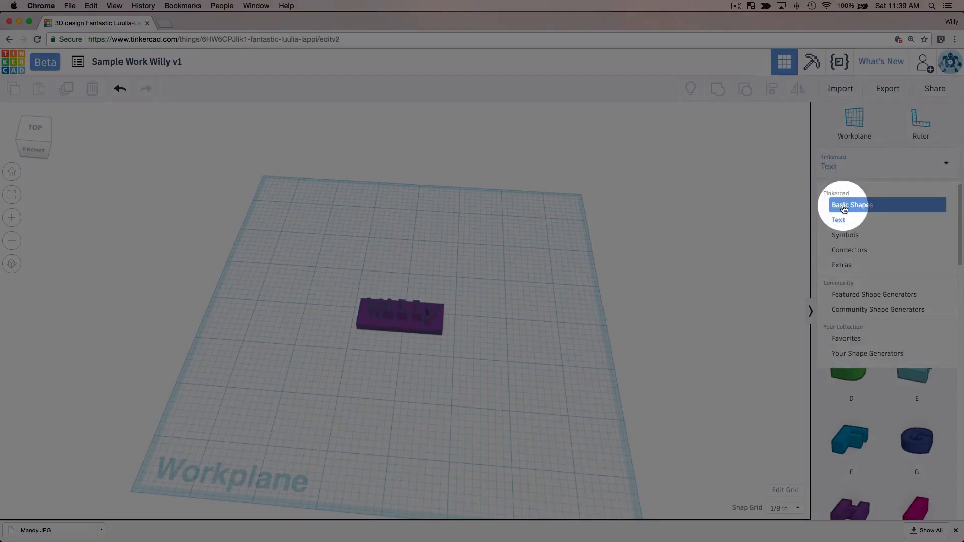
left_click(843, 206)
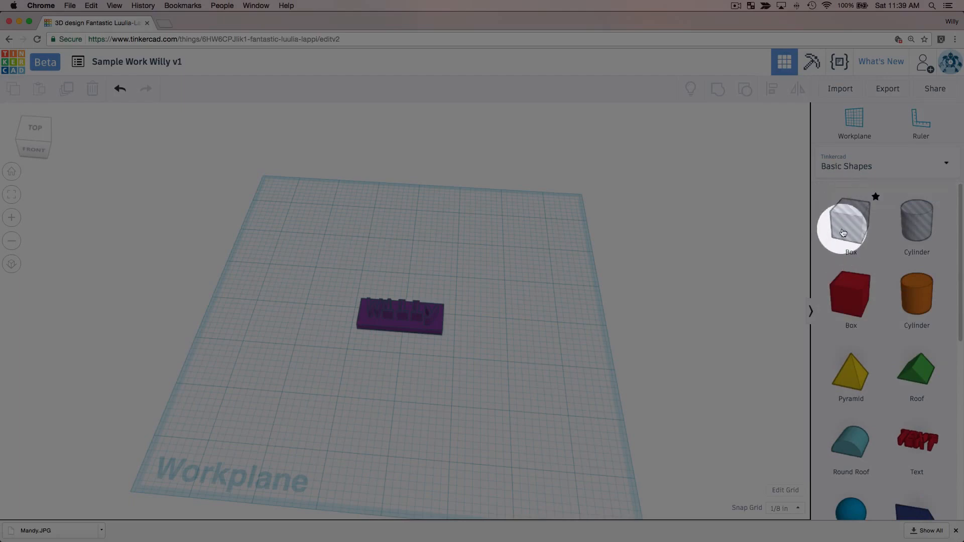
left_click_drag(851, 313, 494, 303)
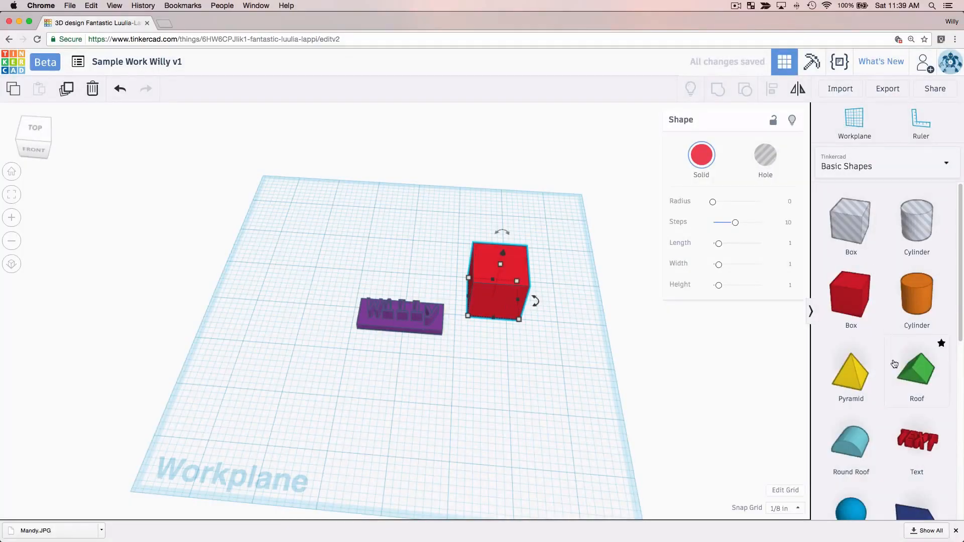
Step: Add a blue sphere, raise it off the workplane, and set it on top of the red box
scroll(873, 343, "down", 3)
left_click_drag(844, 441, 554, 354)
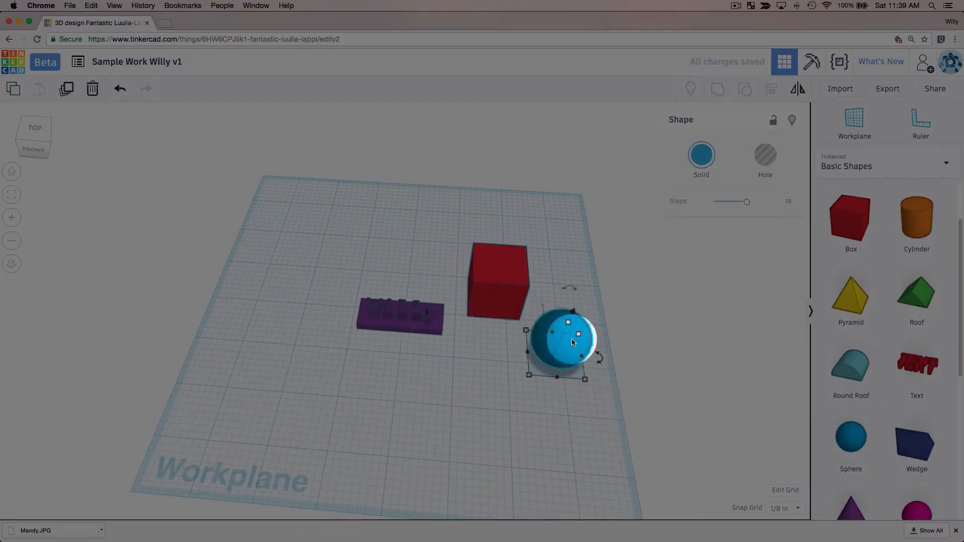
left_click_drag(571, 314, 569, 266)
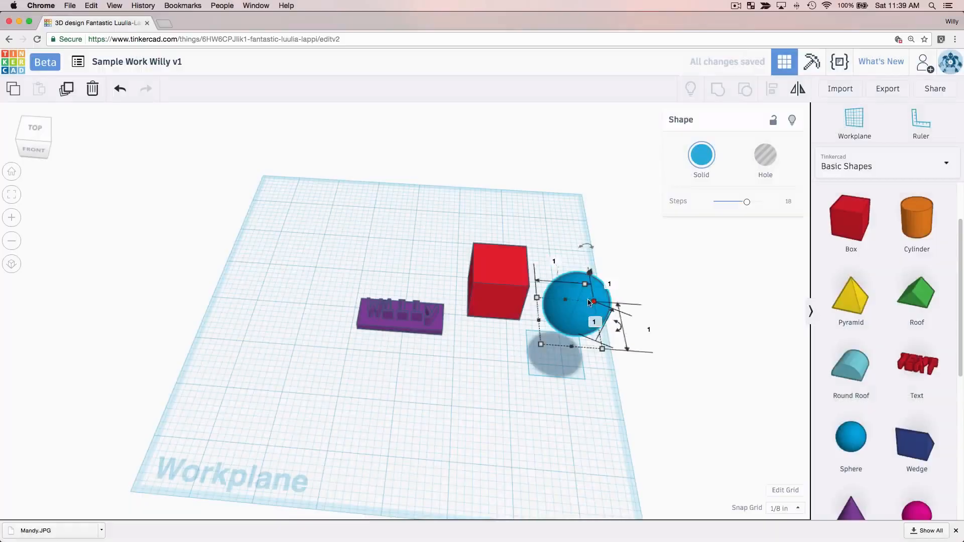
left_click_drag(567, 314, 492, 250)
right_click_drag(525, 380, 523, 325)
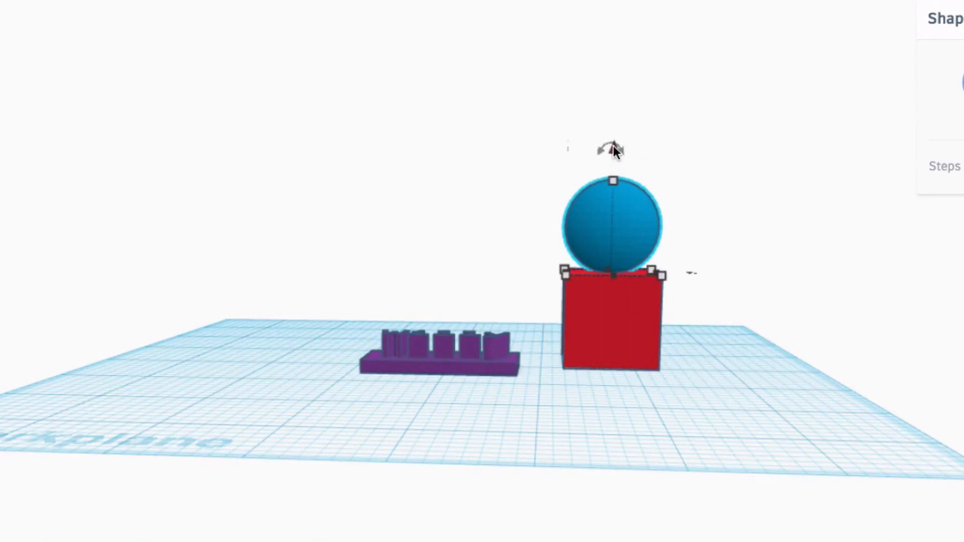
left_click_drag(613, 146, 614, 146)
left_click(708, 400)
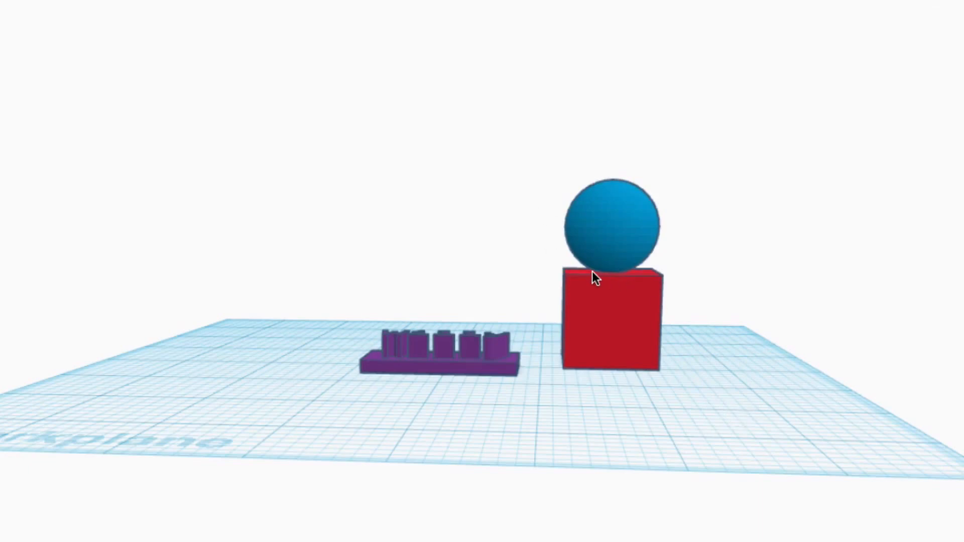
Step: View the stack from the right side and lower the sphere slightly so that it sinks into the top of the box
right_click_drag(707, 422, 248, 420)
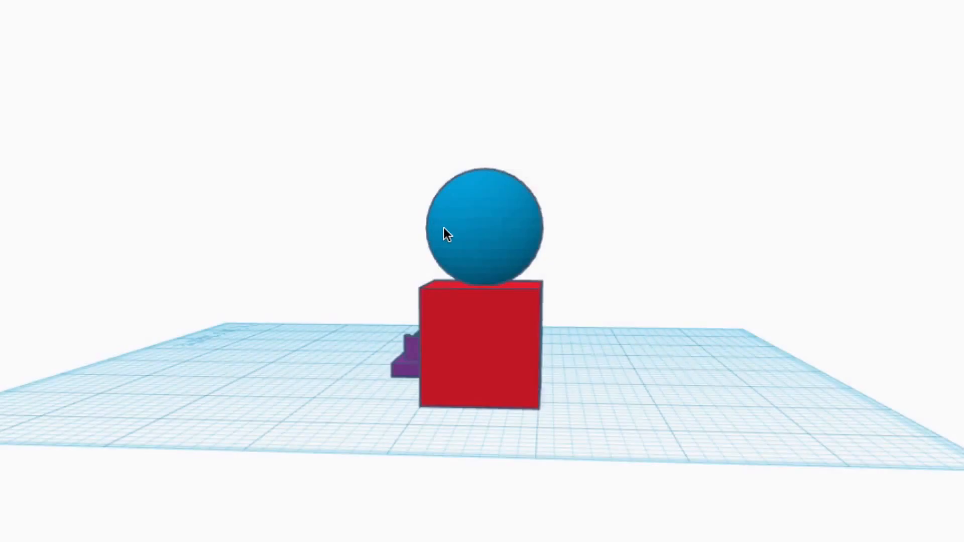
left_click(486, 226)
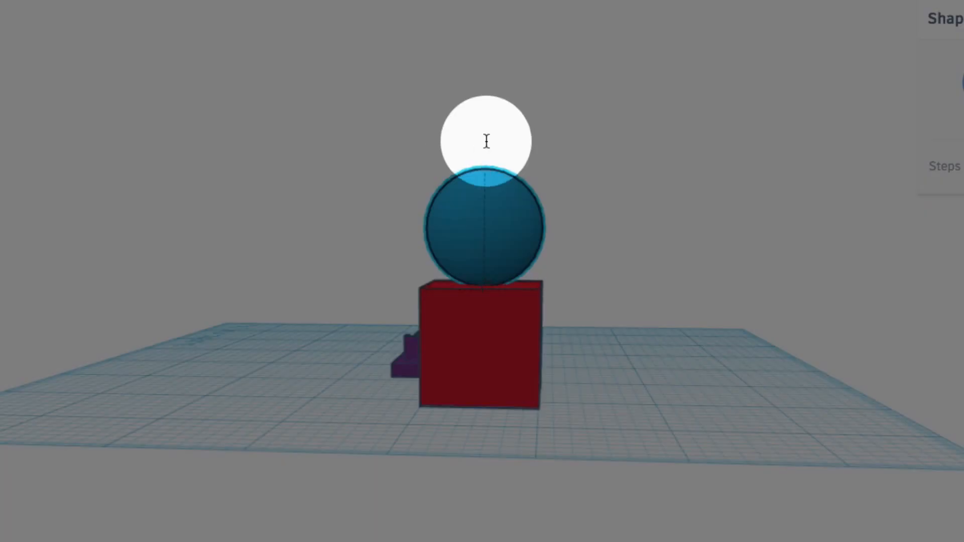
left_click_drag(486, 141, 485, 151)
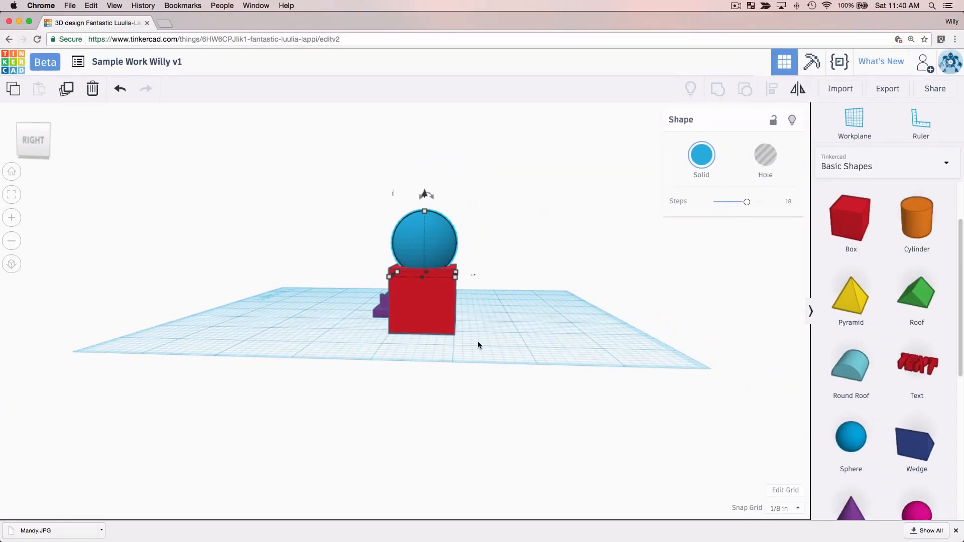
Step: Place an orange cylinder in front of the red box and shrink its base to ½ by ⅜ in
right_click_drag(478, 343, 620, 354)
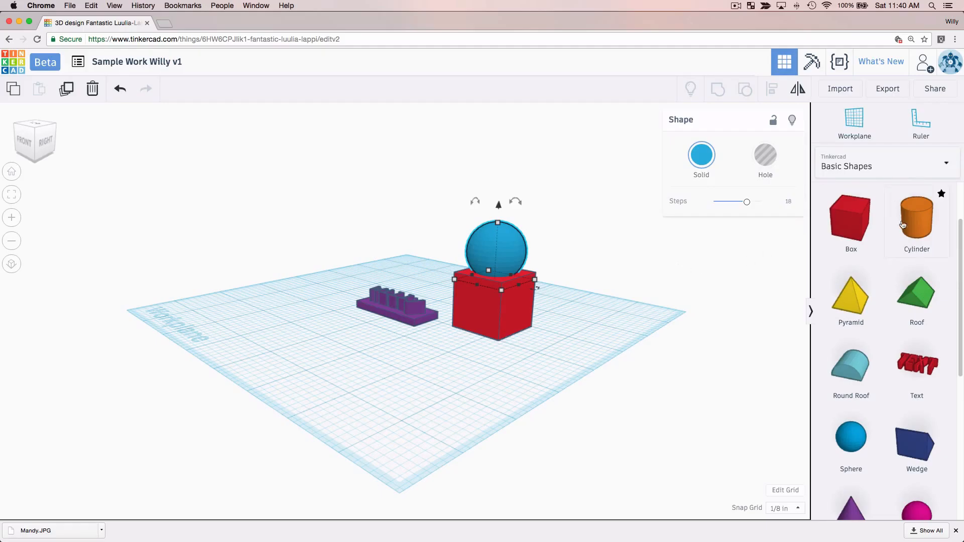
left_click_drag(906, 225, 474, 383)
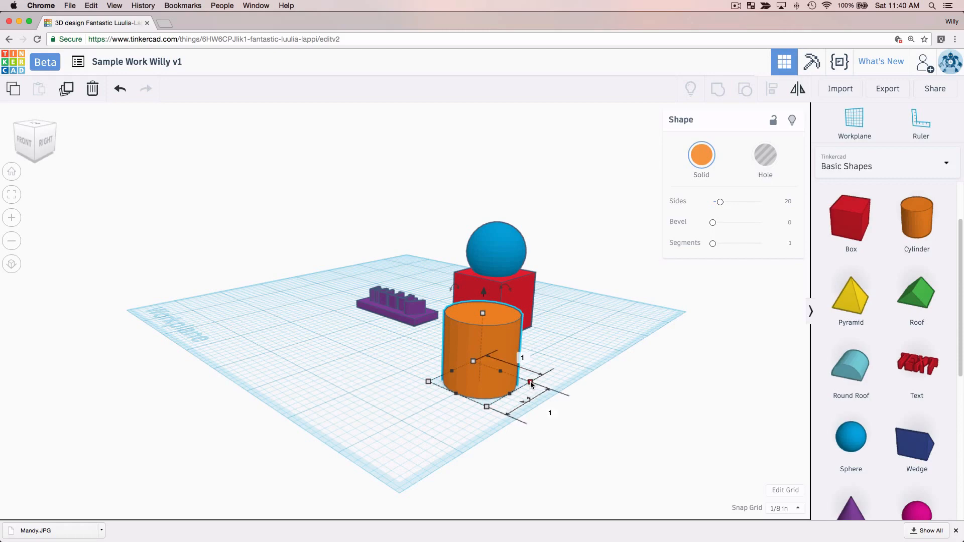
left_click_drag(530, 381, 474, 385)
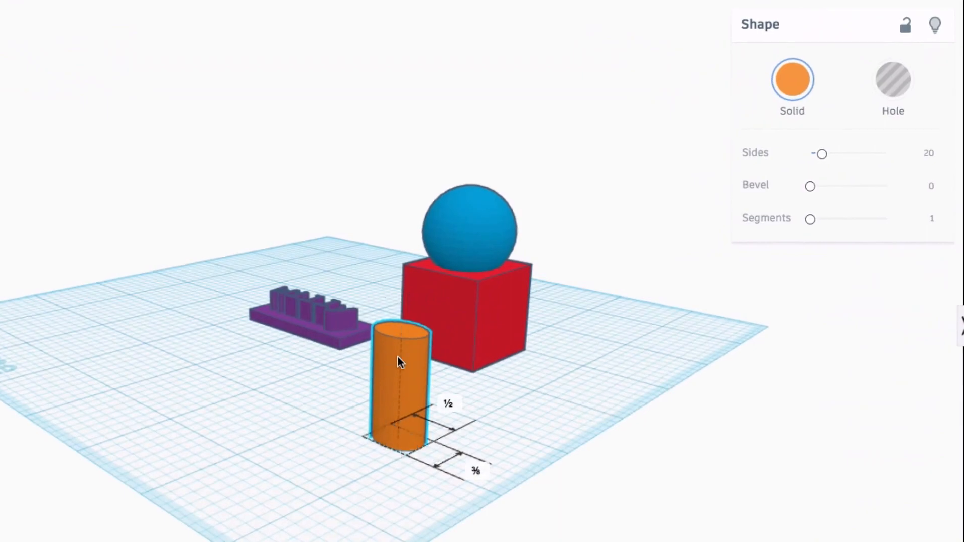
Step: Lay the cylinder on its side, embed it in the front face of the red box, and change it to a hole
left_click_drag(382, 294, 460, 313)
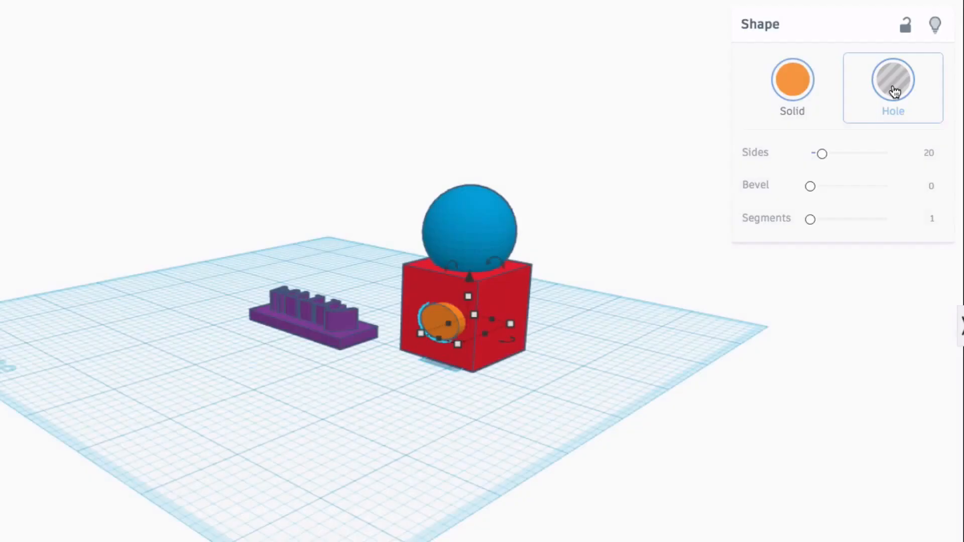
left_click(893, 89)
left_click(508, 412)
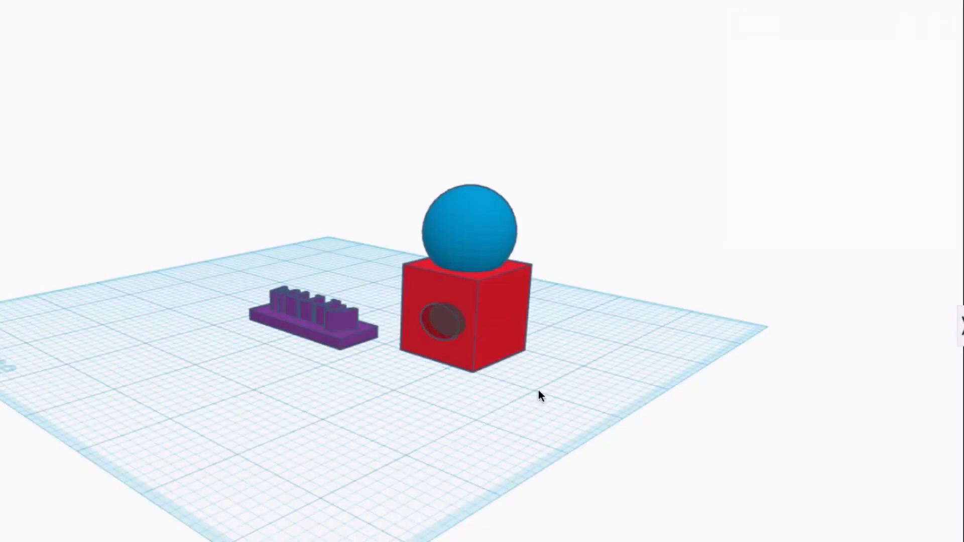
right_click_drag(537, 398, 325, 445)
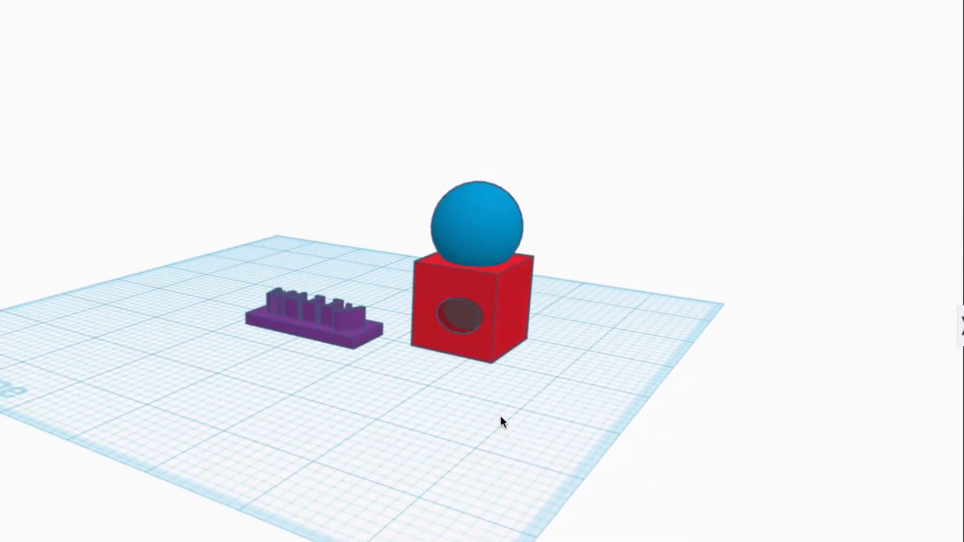
right_click_drag(501, 422, 424, 450)
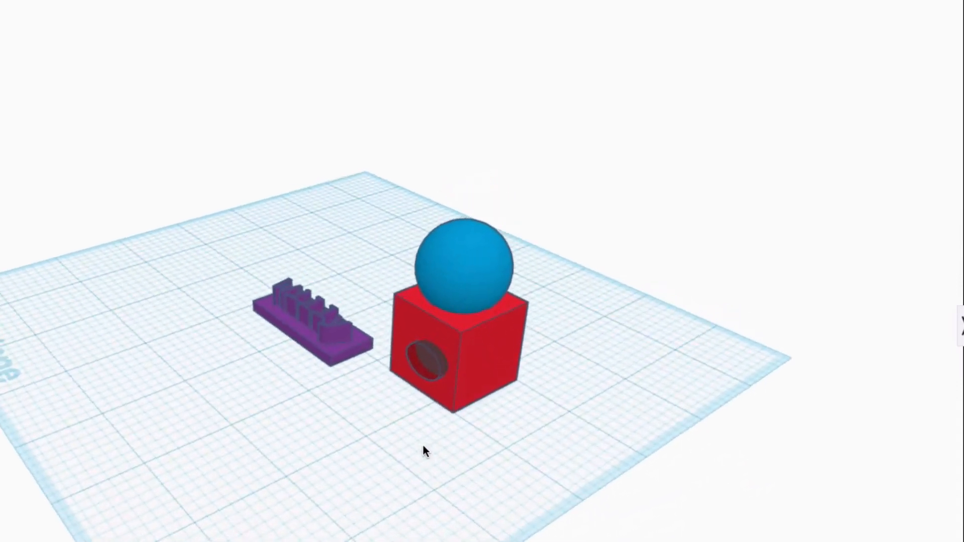
Step: Lengthen the hole cylinder so it passes through the red box and out the back, and check both ends
left_click(429, 371)
left_click(450, 507)
left_click(422, 359)
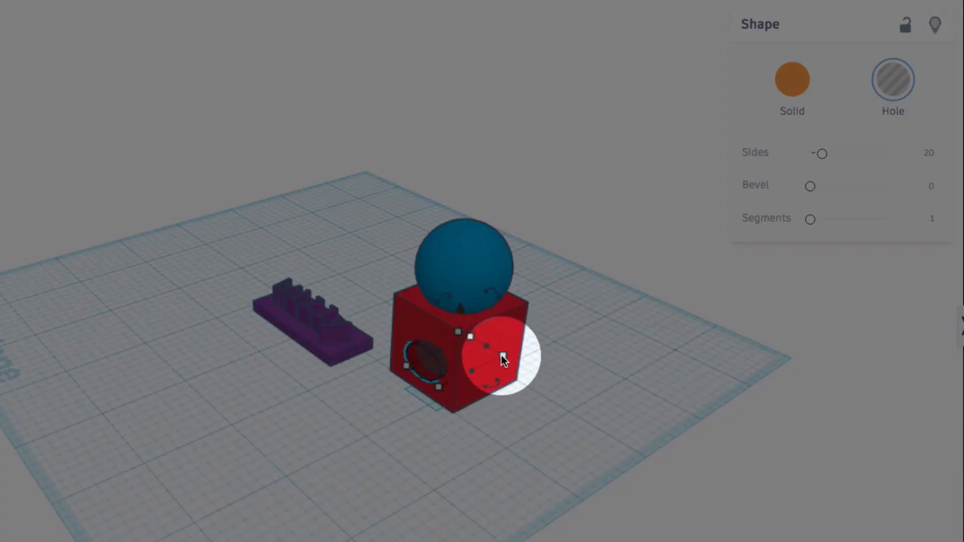
left_click_drag(501, 354, 543, 337)
right_click_drag(596, 428, 84, 392)
left_click(301, 389)
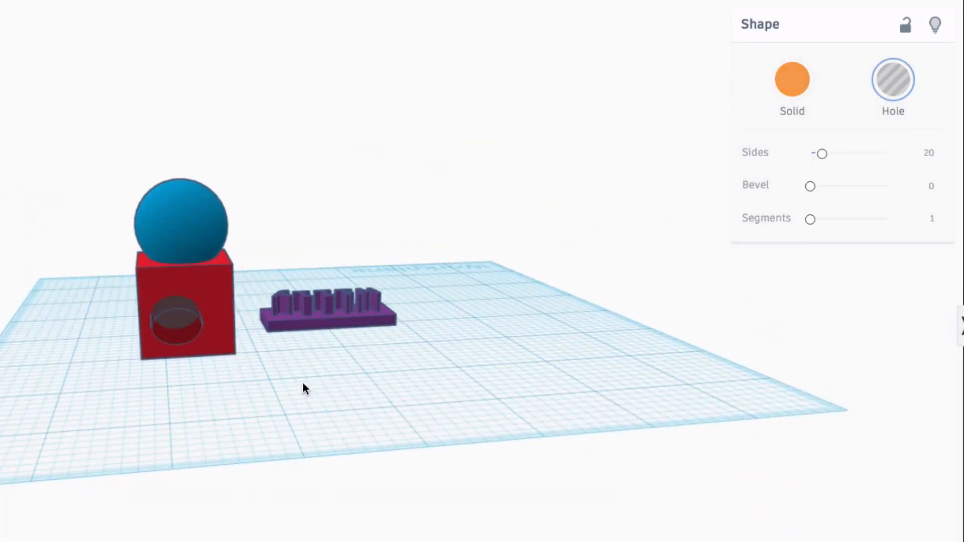
right_click_drag(272, 377, 656, 383)
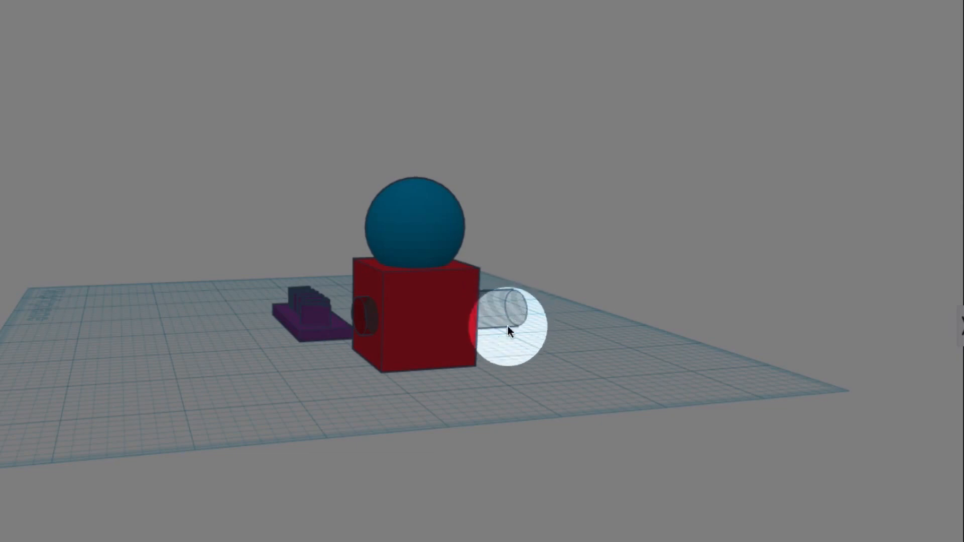
left_click(502, 321)
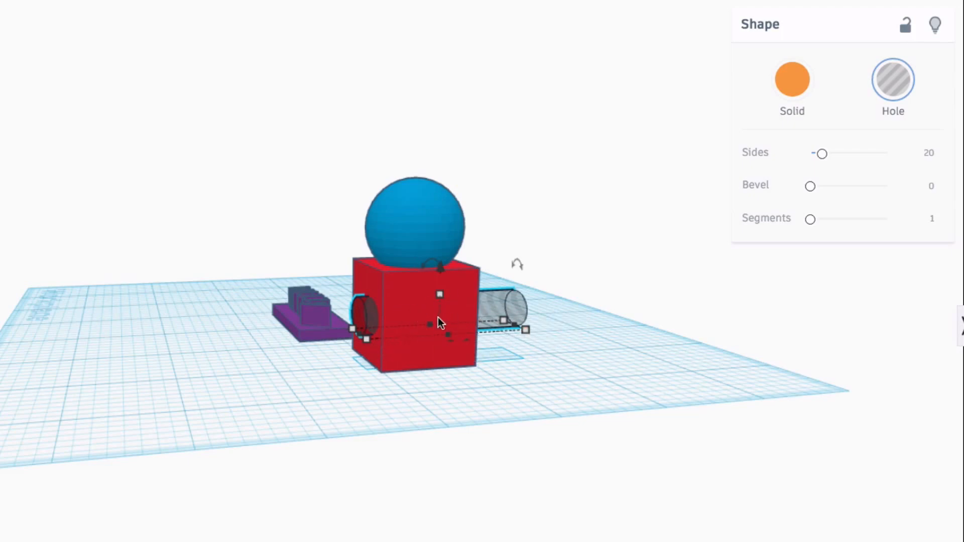
left_click(514, 360)
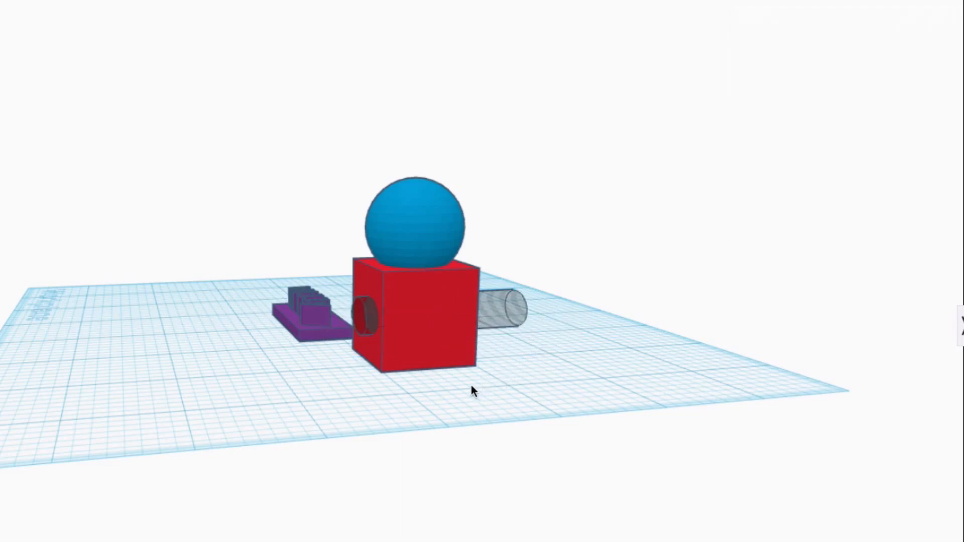
Step: Group the blue sphere, red box and hole cylinder to cut the hole, and inspect the result with everything fitted in view
right_click_drag(471, 386, 686, 527)
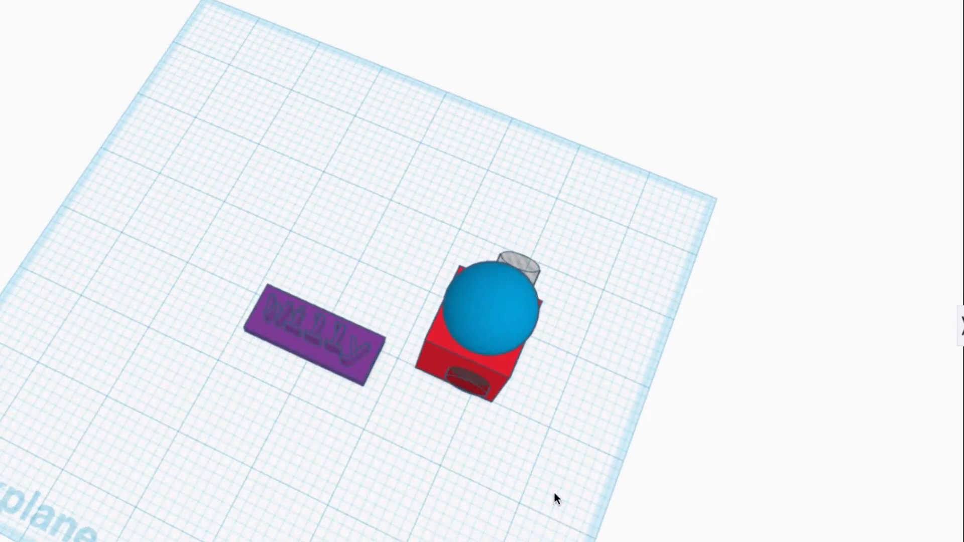
left_click_drag(549, 449, 428, 223)
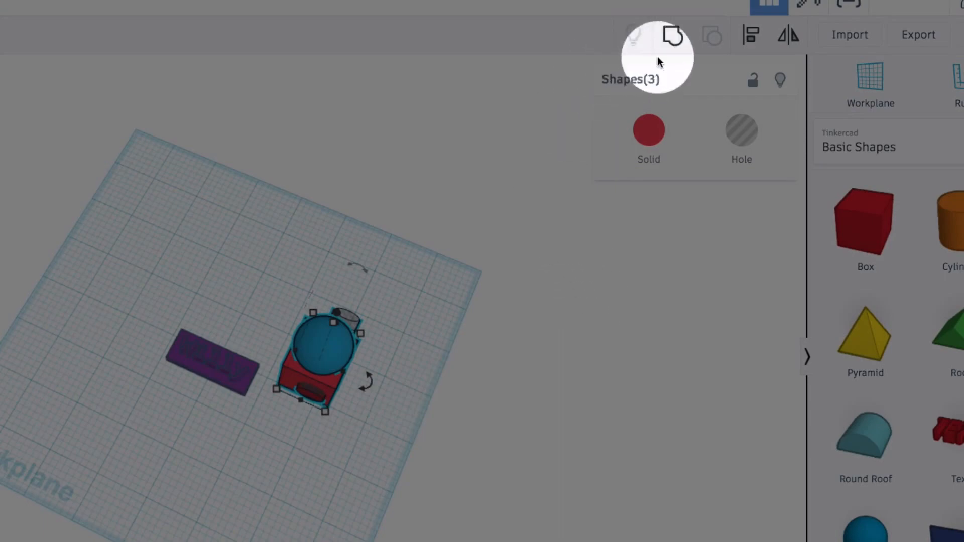
left_click(672, 37)
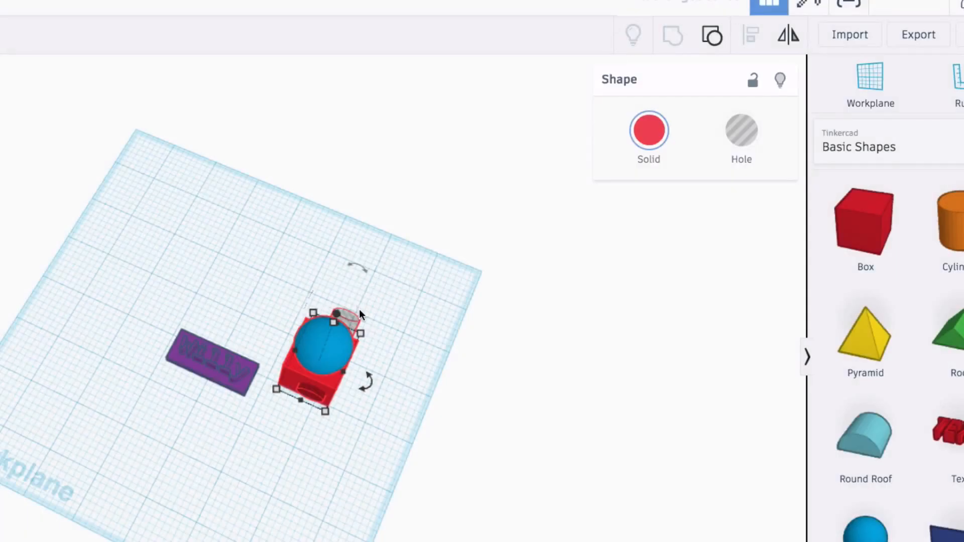
left_click_drag(379, 408, 395, 344)
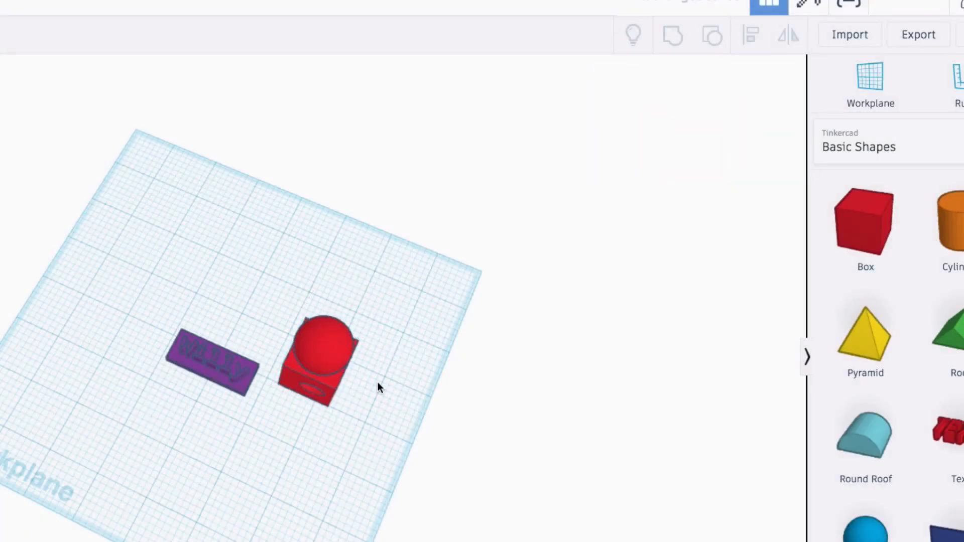
mouse_move(377, 383)
right_mouse_down()
mouse_move(381, 313)
mouse_move(350, 261)
mouse_move(396, 224)
mouse_move(439, 262)
mouse_move(452, 240)
mouse_move(381, 261)
mouse_move(1, 267)
mouse_move(1, 326)
mouse_move(379, 403)
right_mouse_up()
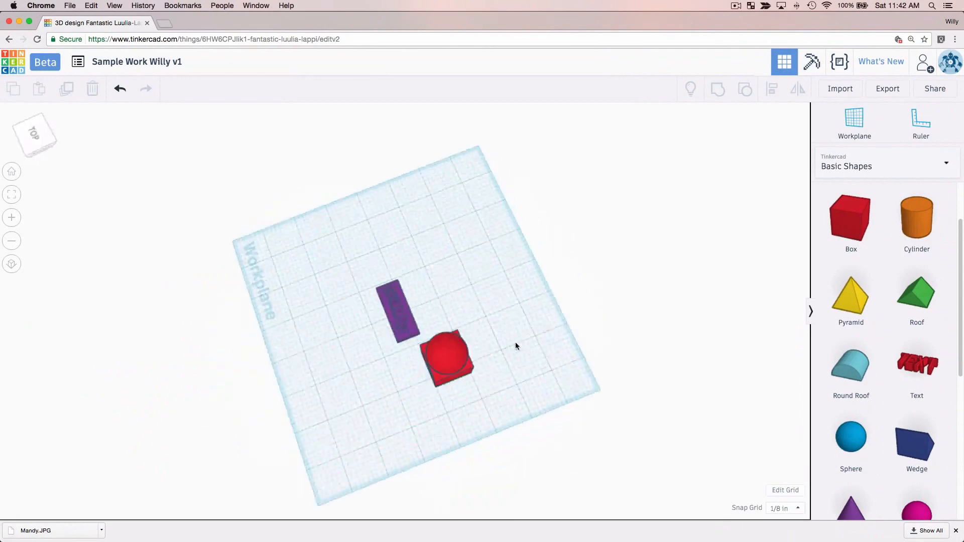
right_click_drag(515, 345, 570, 276)
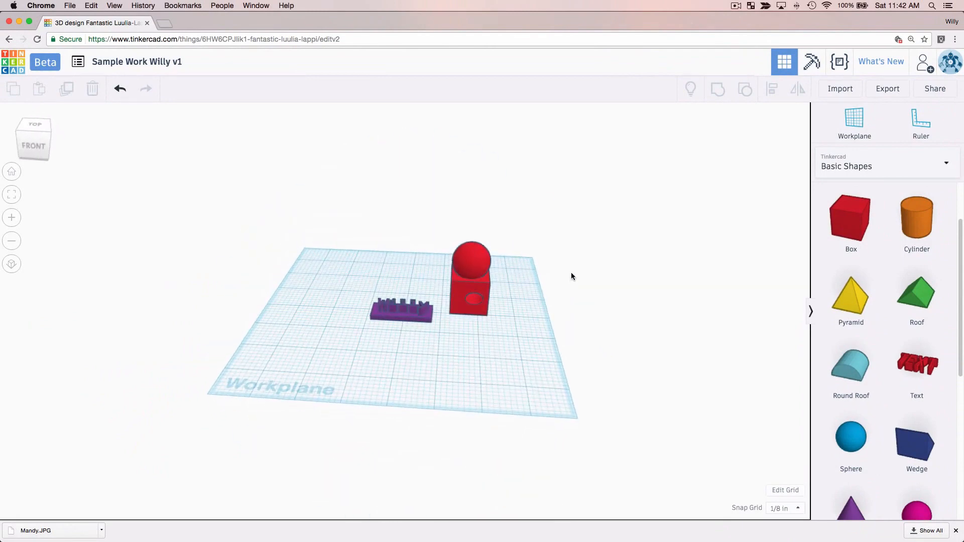
right_click_drag(471, 348, 500, 332)
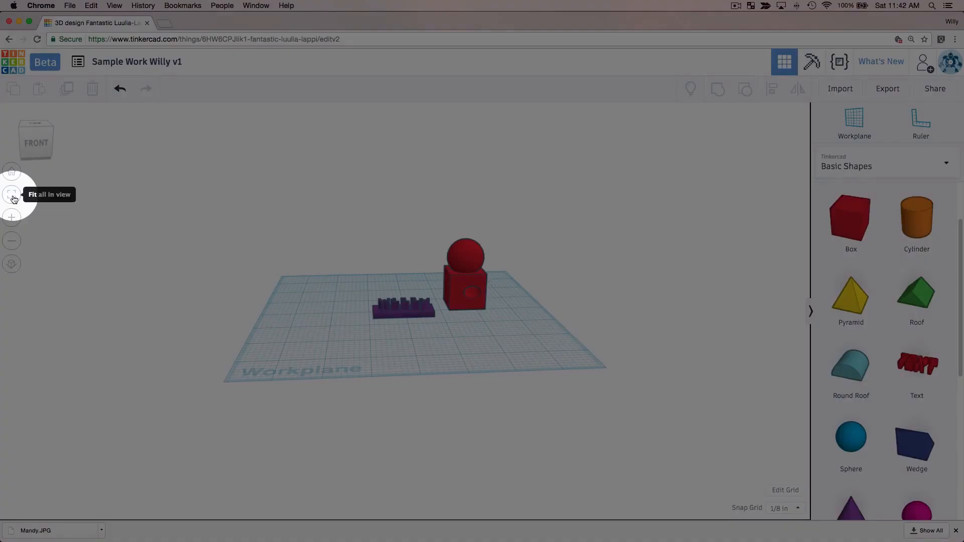
left_click(12, 197)
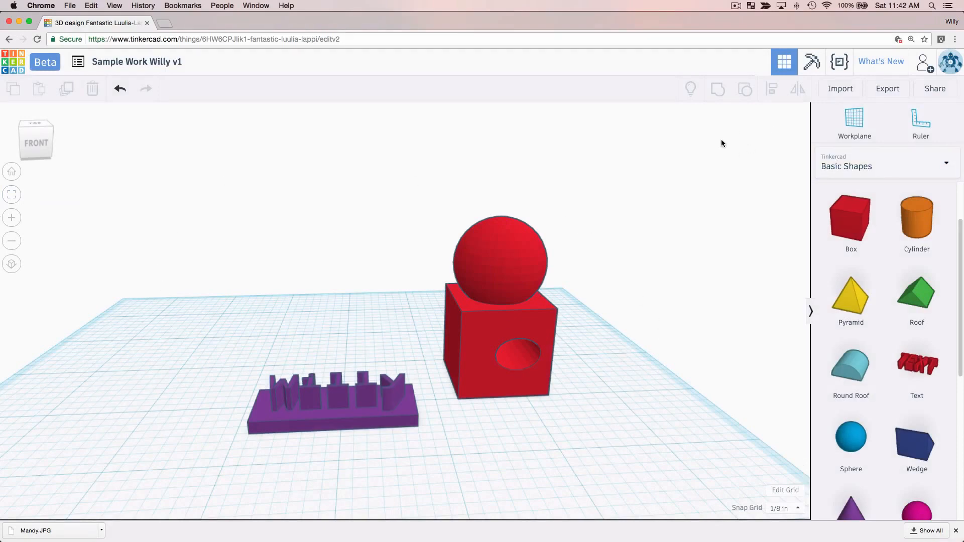
Step: Place a pyramid far off the workplane, and locate it by fitting all shapes in view to delete it
left_click_drag(849, 301, 705, 192)
left_click(725, 319)
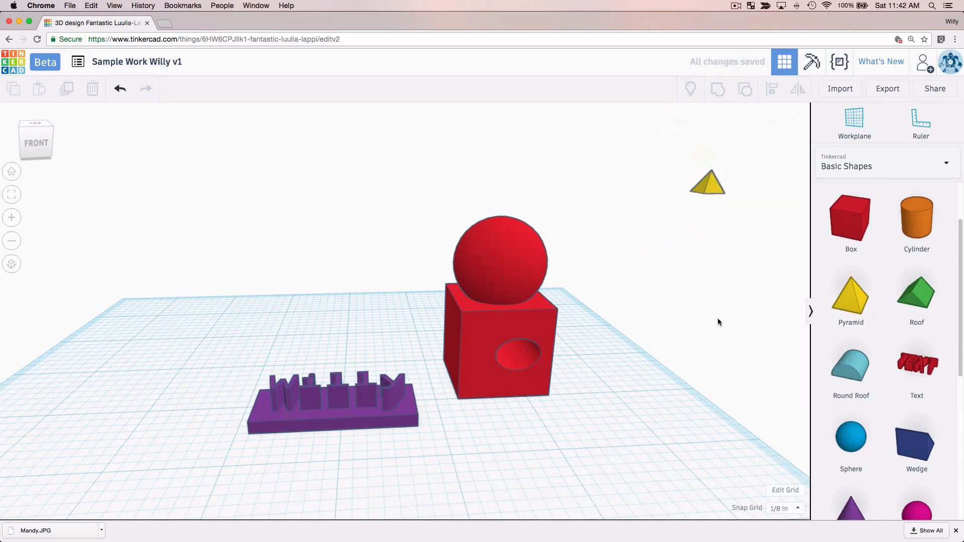
left_click(12, 194)
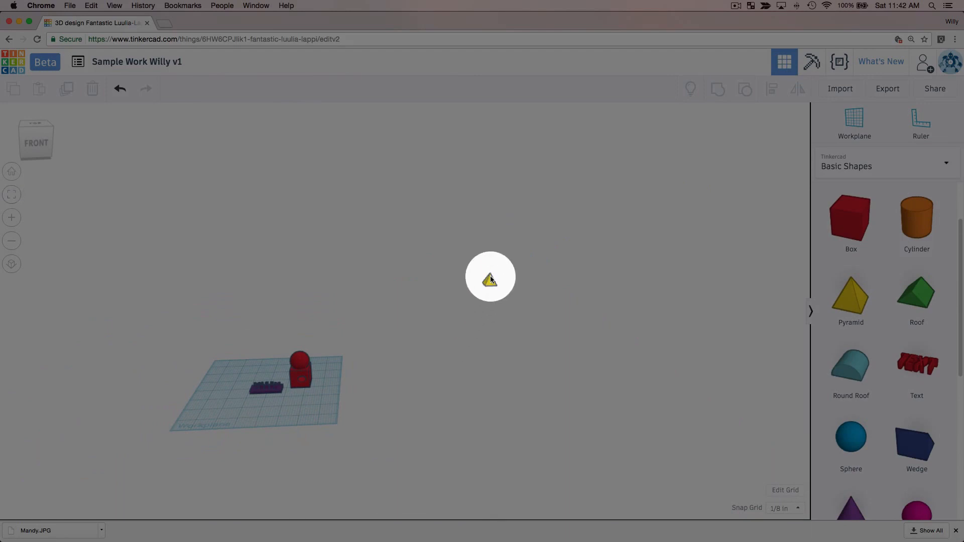
left_click(489, 281)
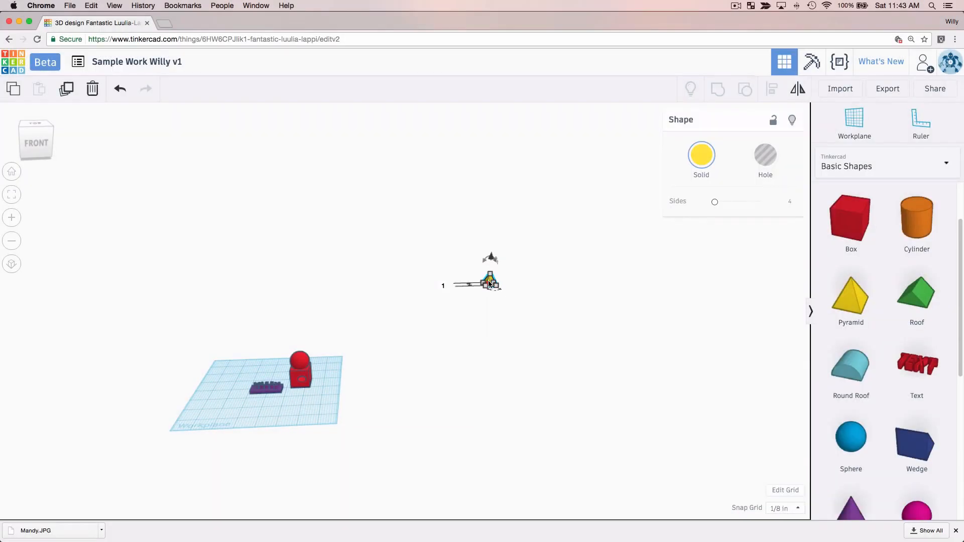
key("Delete")
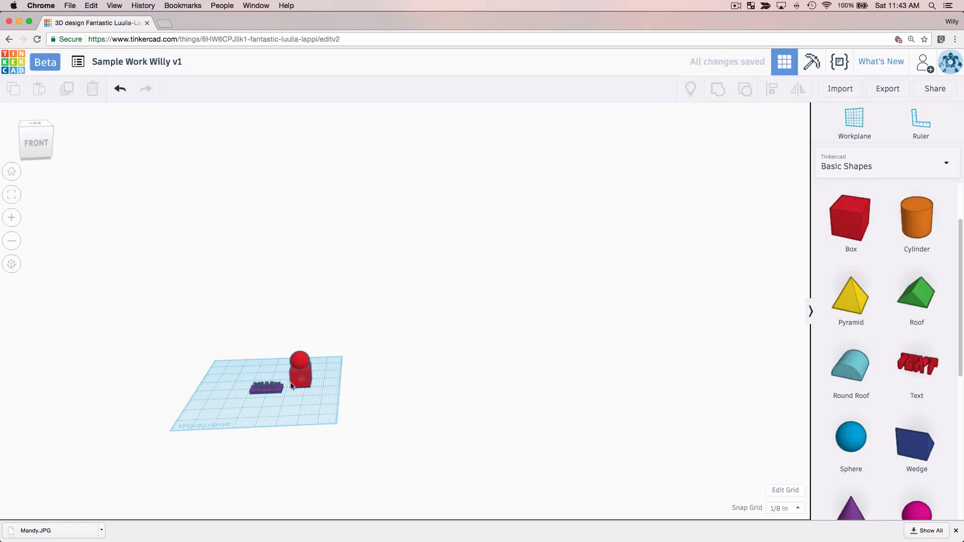
Step: Restore the home view and export everything in the design as an STL file saved to the Desktop under the suggested name
left_click(11, 172)
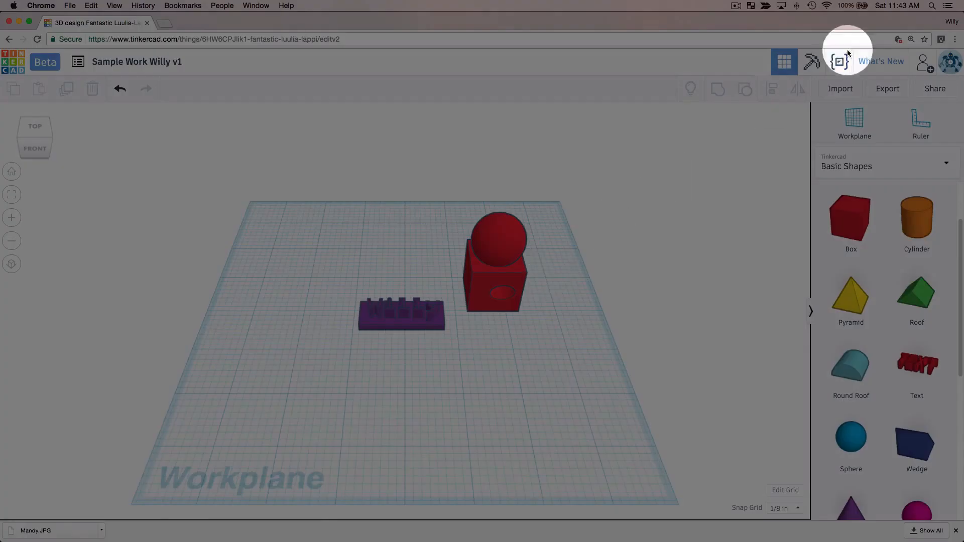
left_click(886, 90)
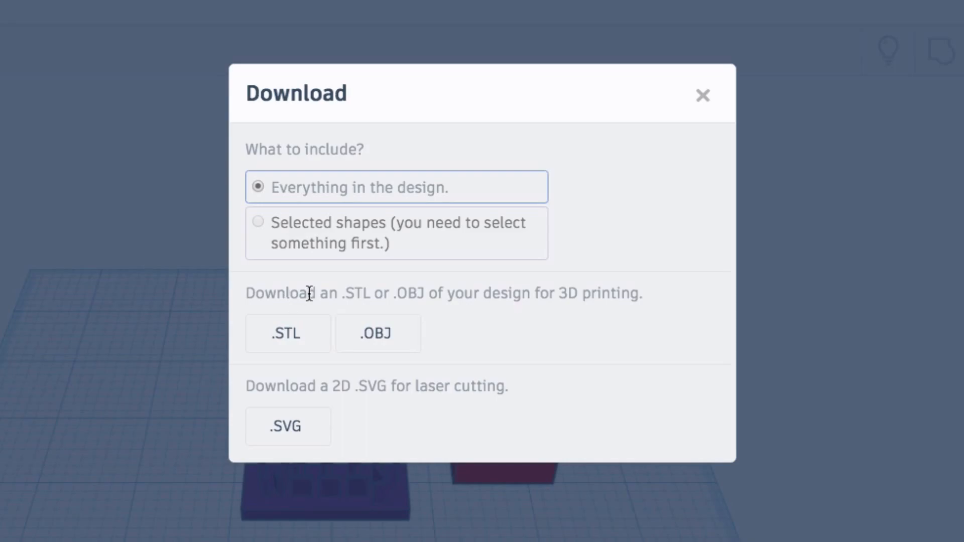
left_click(282, 334)
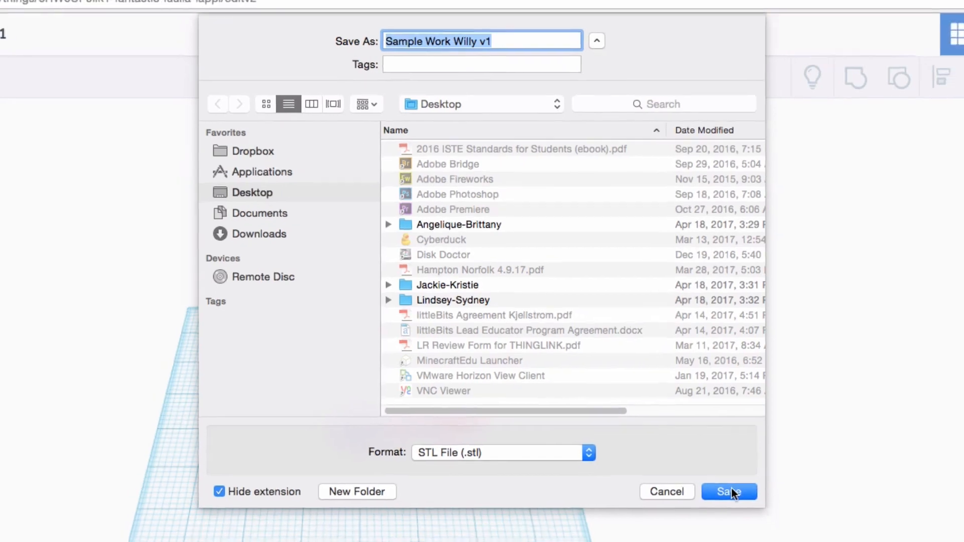
left_click(748, 506)
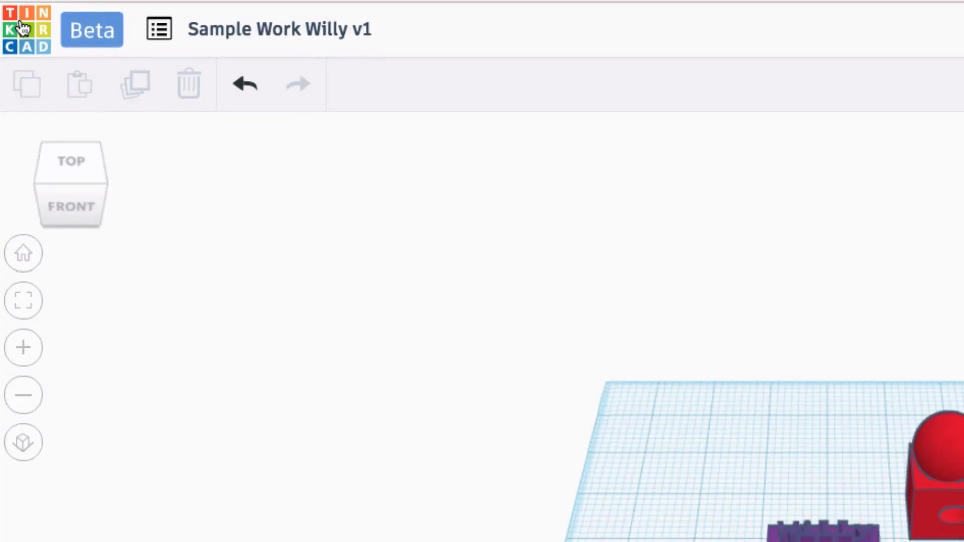
Step: Go back to the recent designs list, reopen the v1 sample design for editing and view it from above
left_click(14, 54)
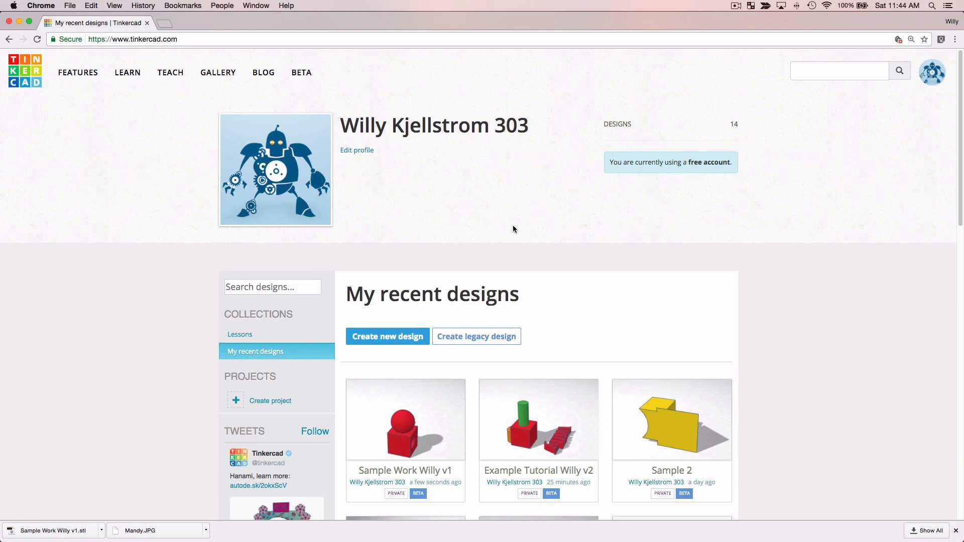
scroll(513, 227, "down", 2)
scroll(512, 230, "down", 2)
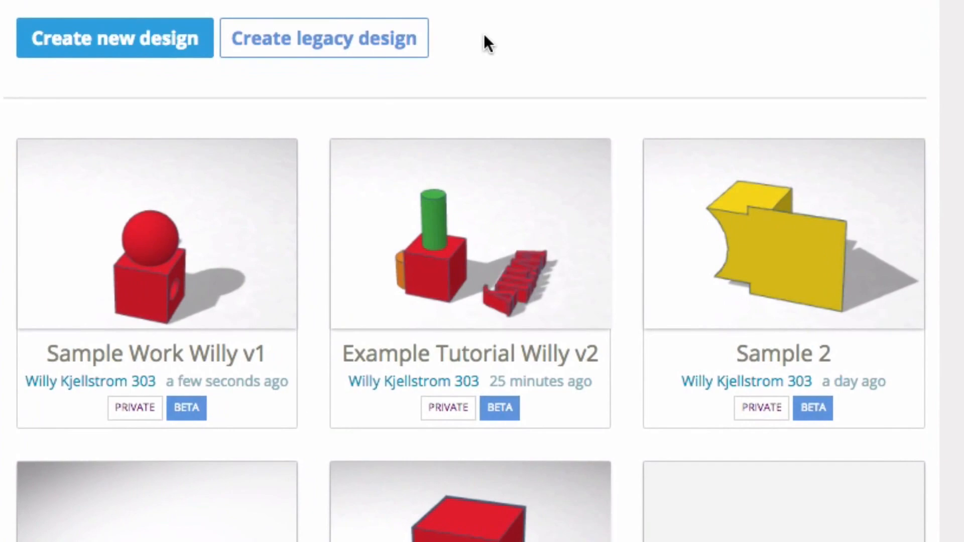
mouse_move(352, 297)
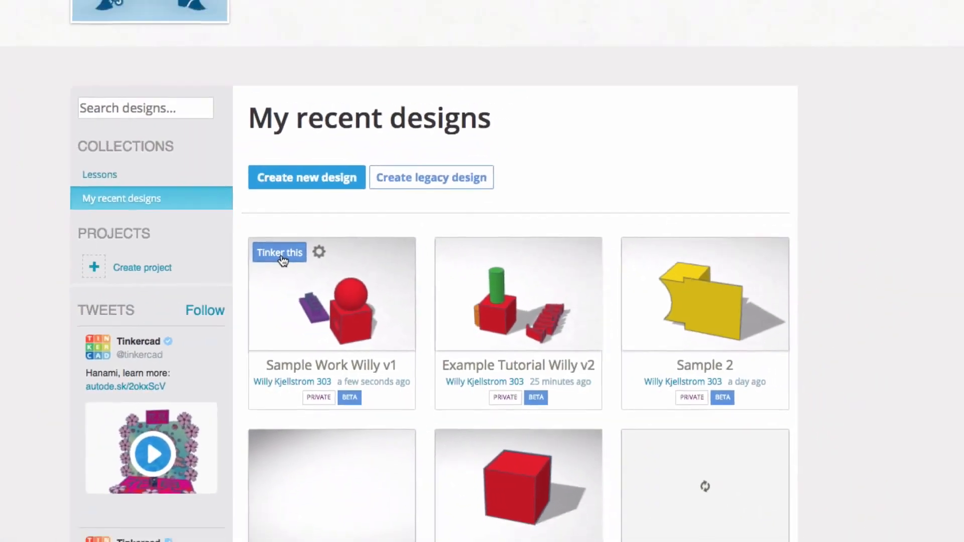
left_click(75, 177)
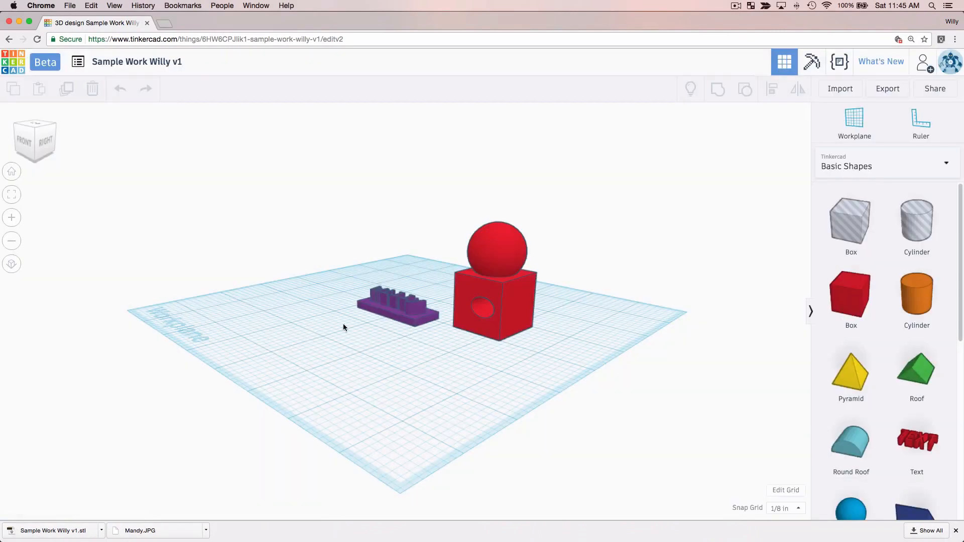
right_click_drag(315, 317, 469, 401)
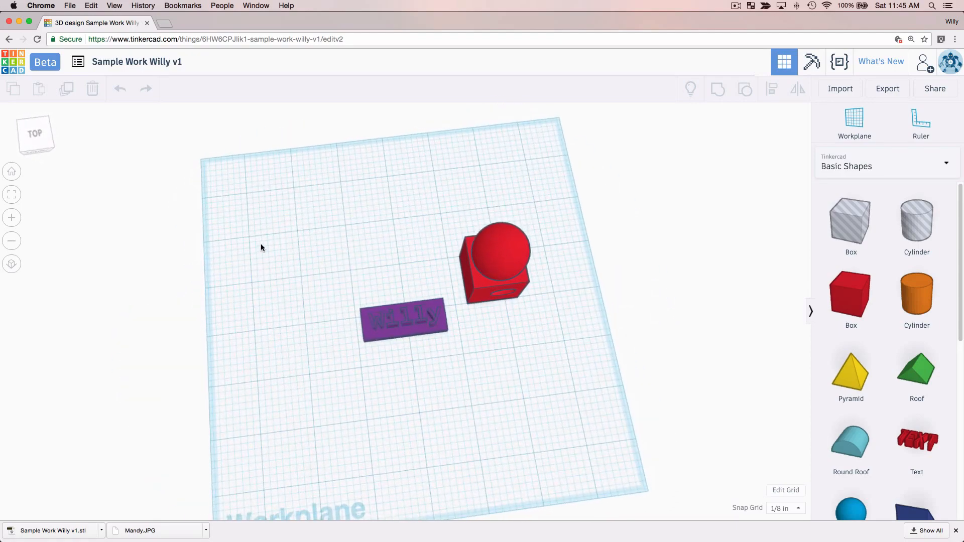
Step: Return to the recent designs list, duplicate the v1 sample design and open the copy for editing
left_click(13, 67)
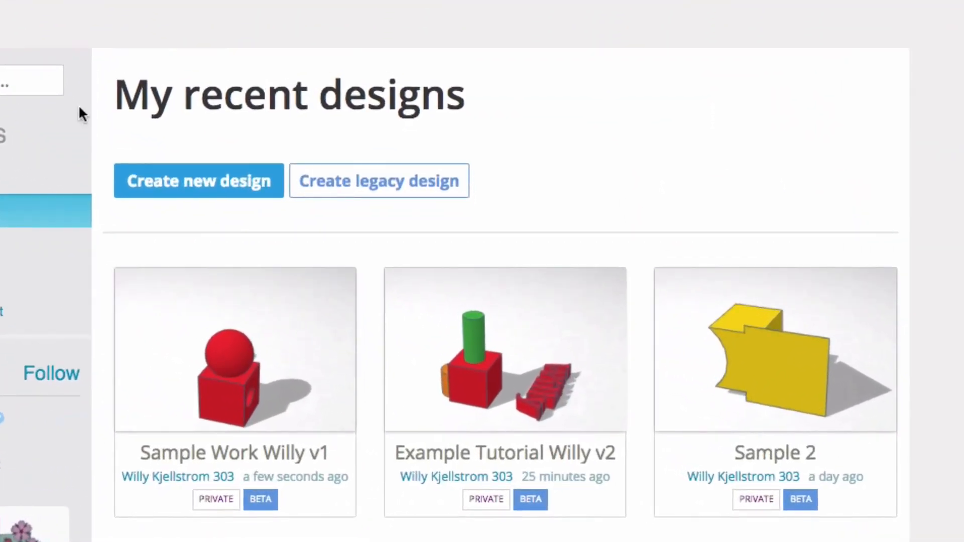
mouse_move(210, 331)
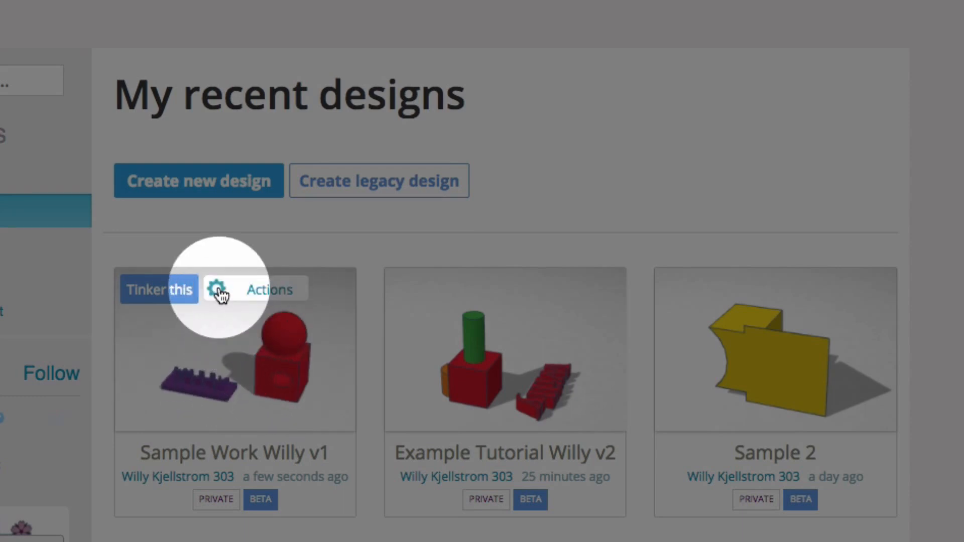
left_click(267, 292)
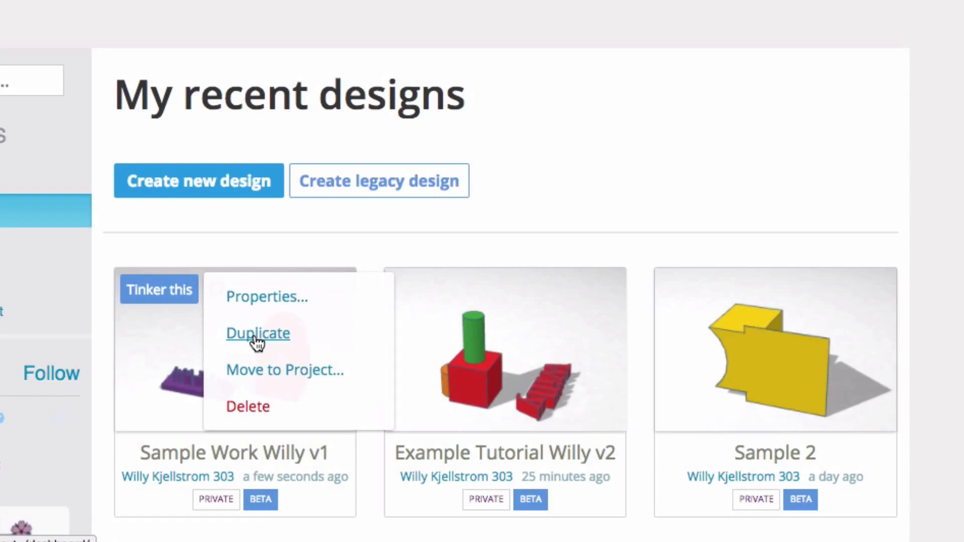
left_click(258, 334)
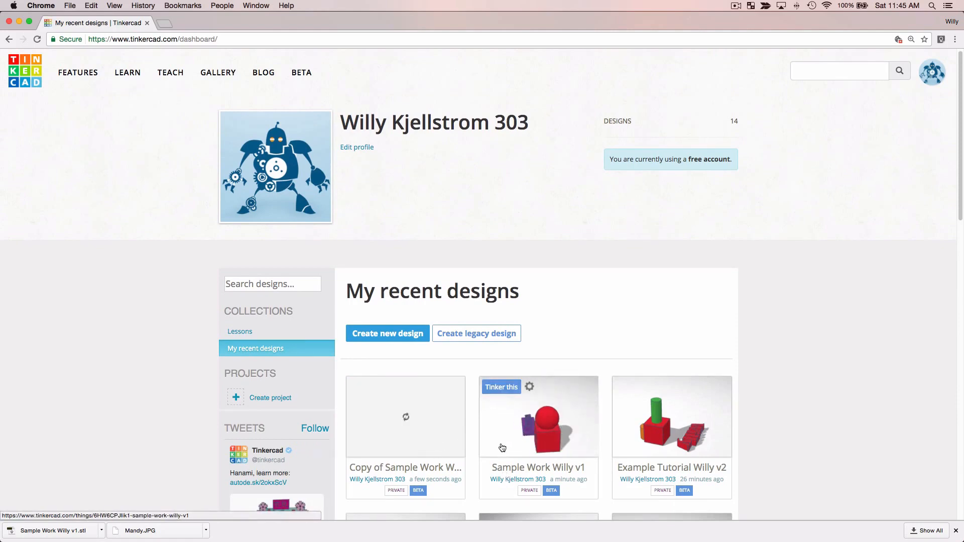
left_click(475, 446)
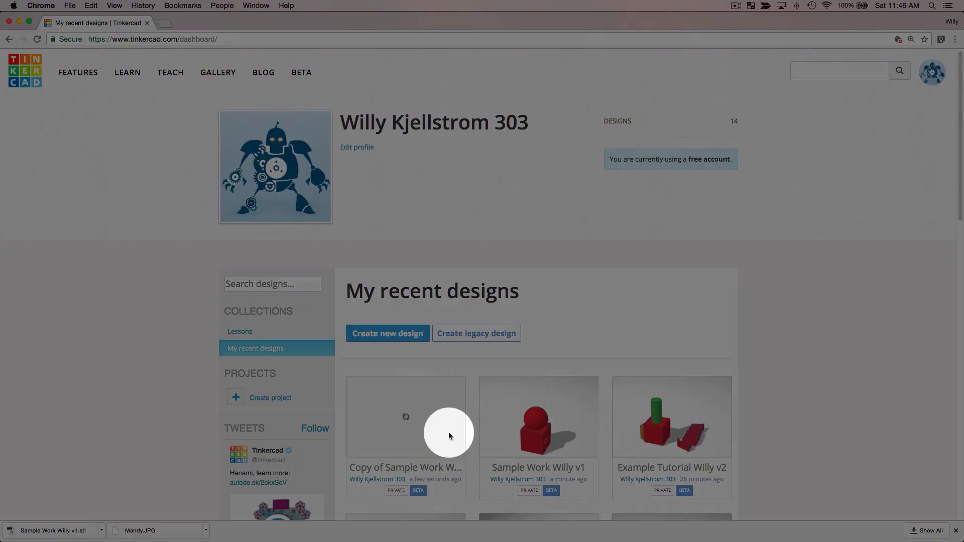
mouse_move(356, 389)
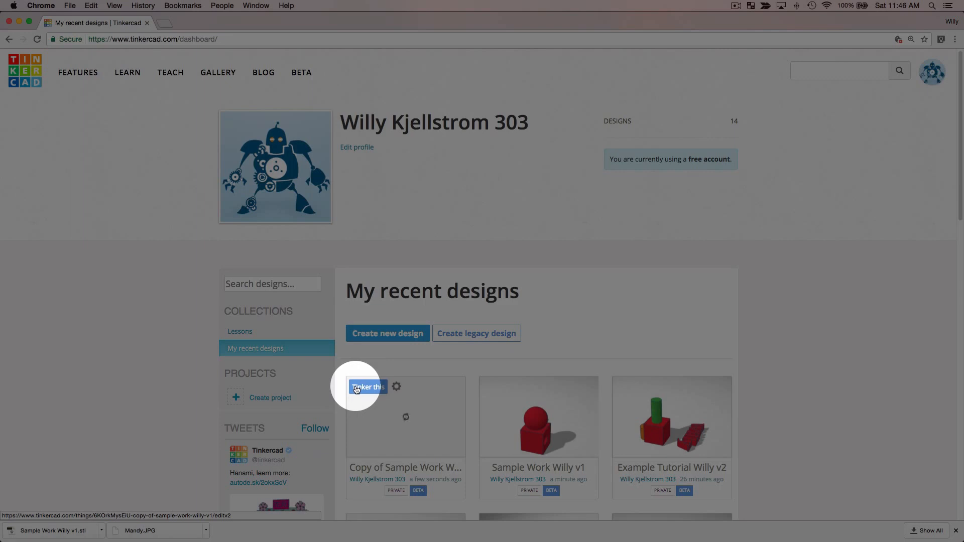
left_click(356, 389)
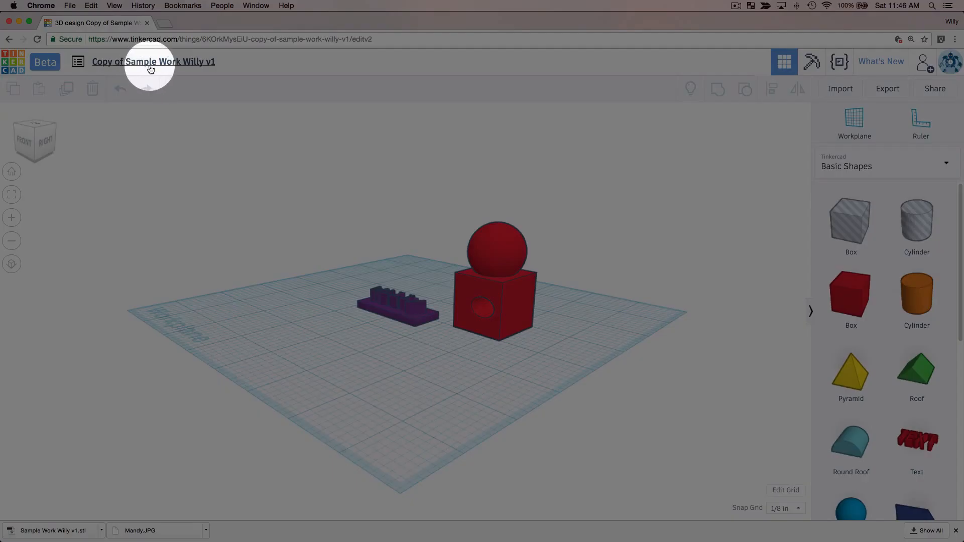
Step: Rename the copied design by removing "Copy of" from its title and changing "v1" to "v2"
left_click(158, 68)
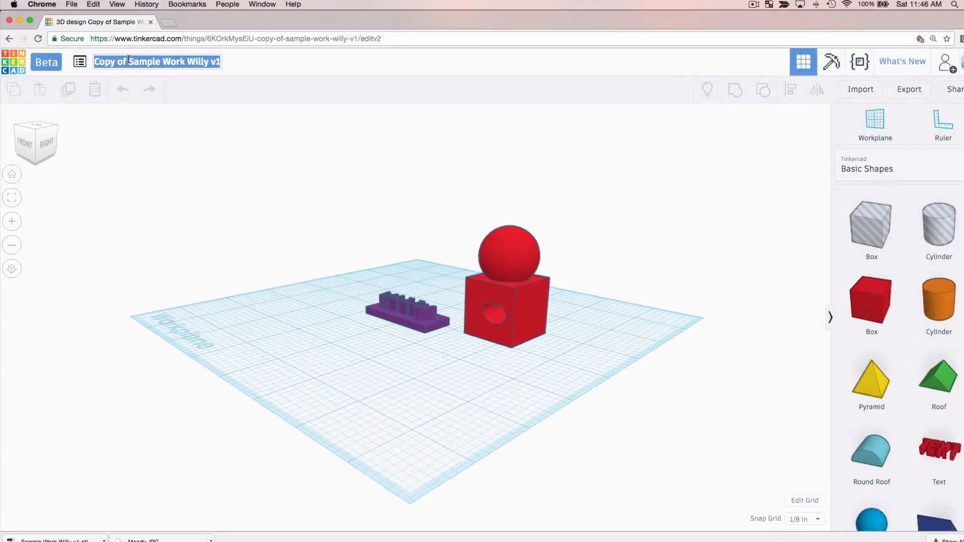
left_click(125, 59)
left_click_drag(168, 61, 120, 61)
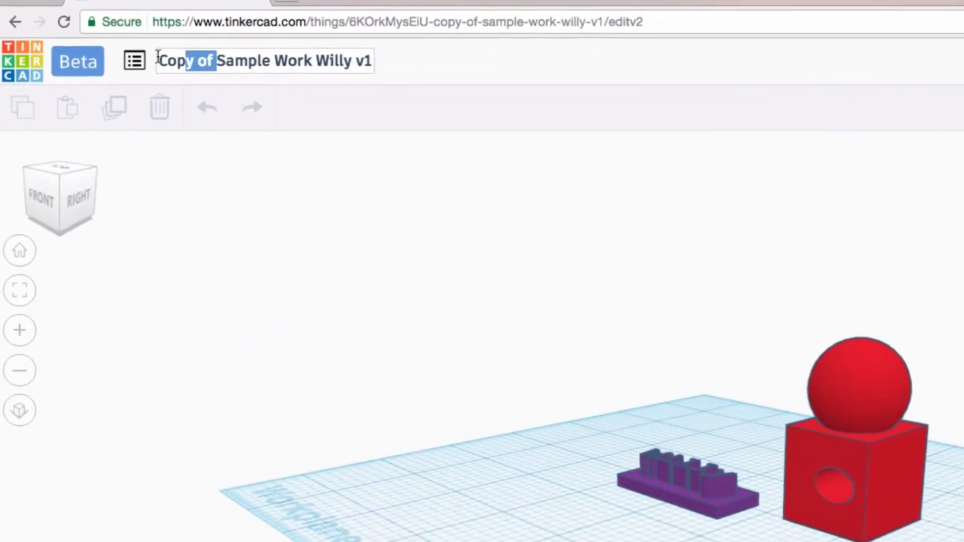
key("BackSpace")
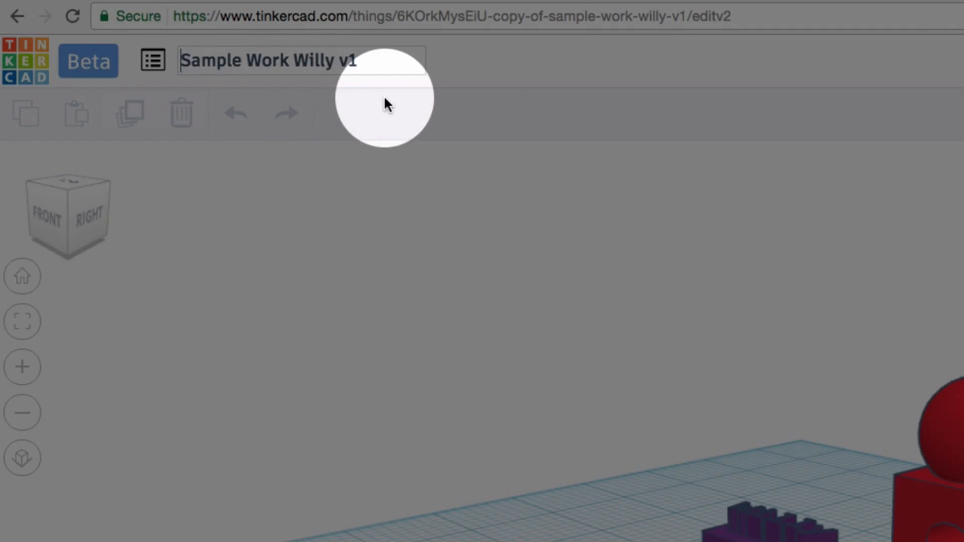
left_click(371, 62)
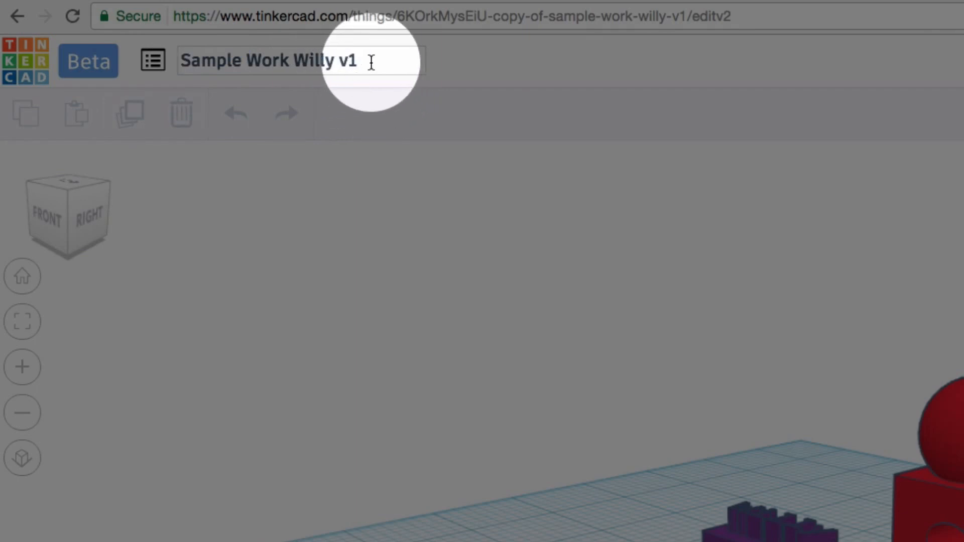
key("BackSpace")
type("2")
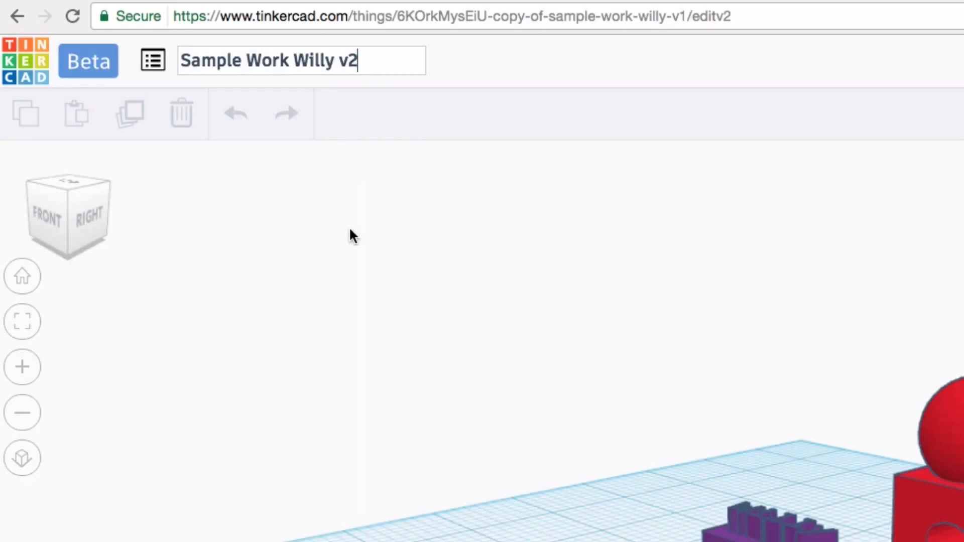
key("Return")
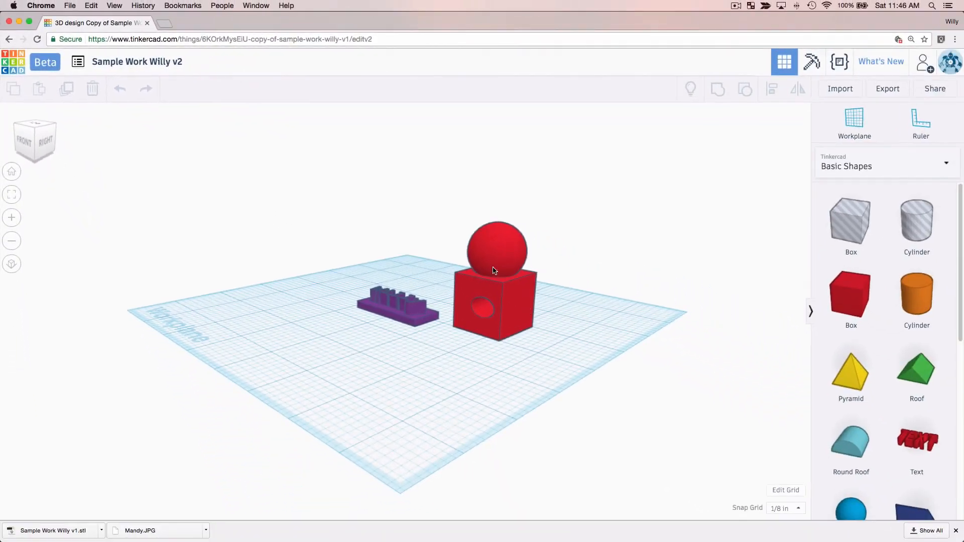
Step: Delete the red sphere-and-box group from the v2 design and view the remaining purple nameplate from above
left_click(582, 303)
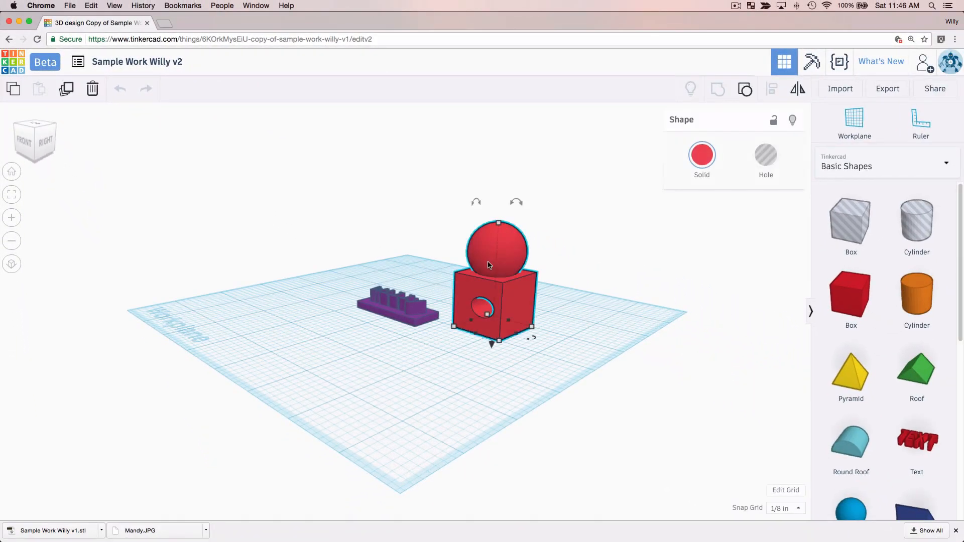
key("Delete")
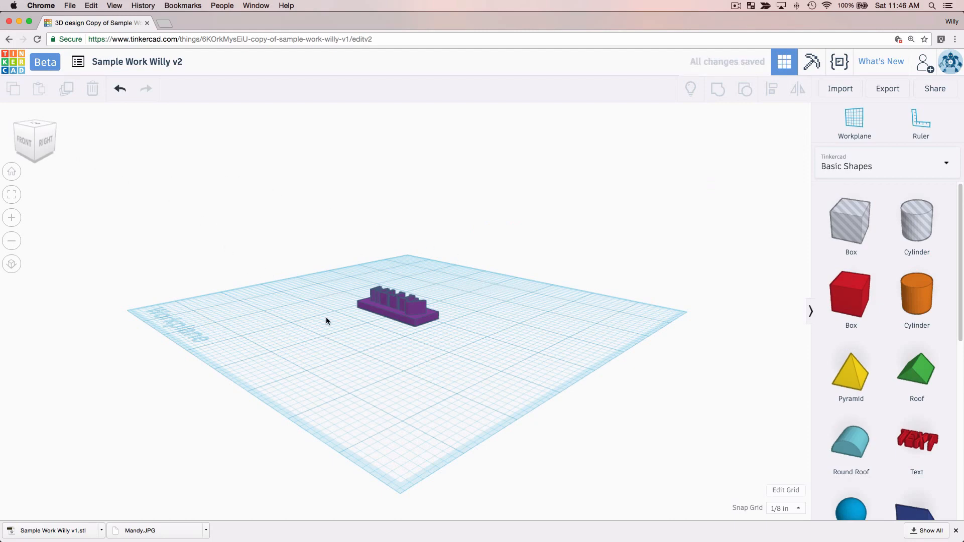
right_click_drag(258, 316, 435, 425)
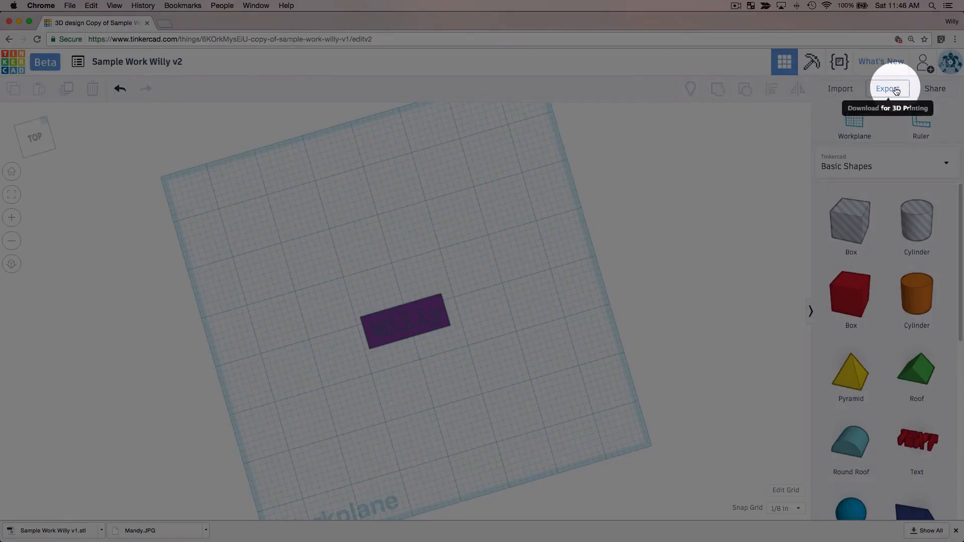
Step: Export the nameplate-only v2 design as an STL file and save it to the Desktop under the suggested name
left_click(896, 91)
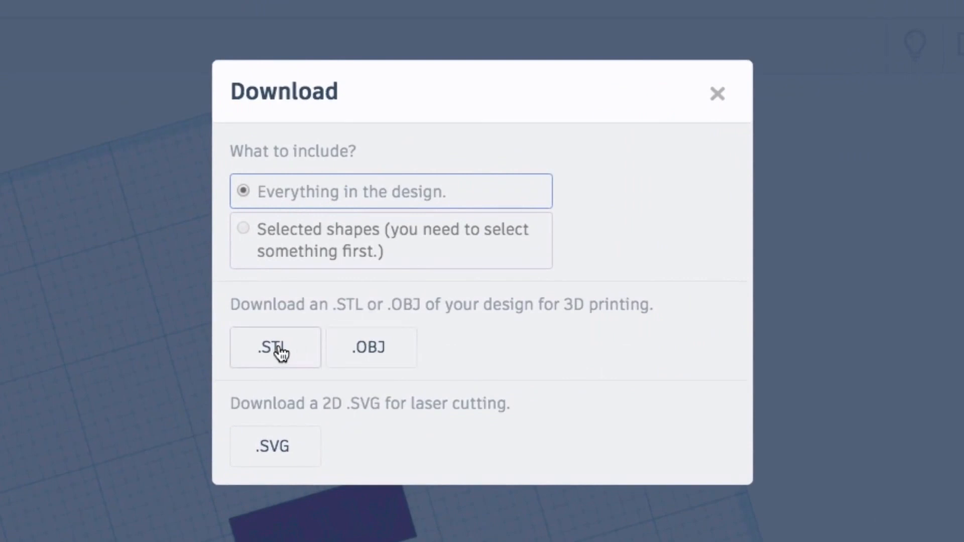
left_click(276, 348)
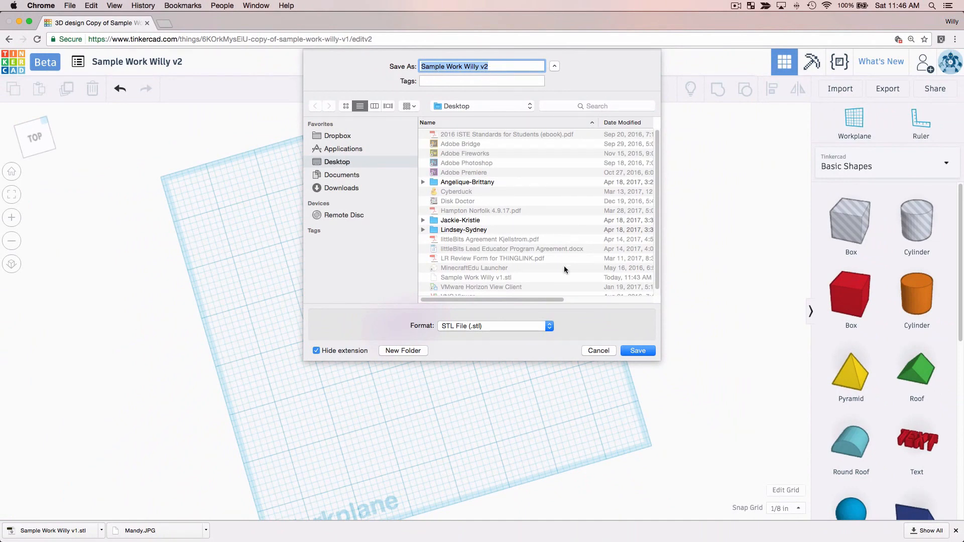
left_click(637, 350)
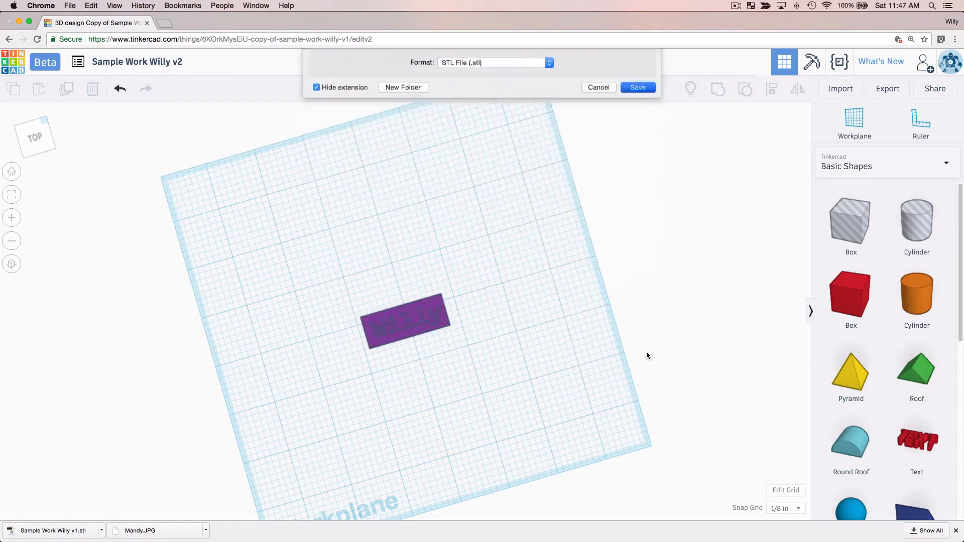